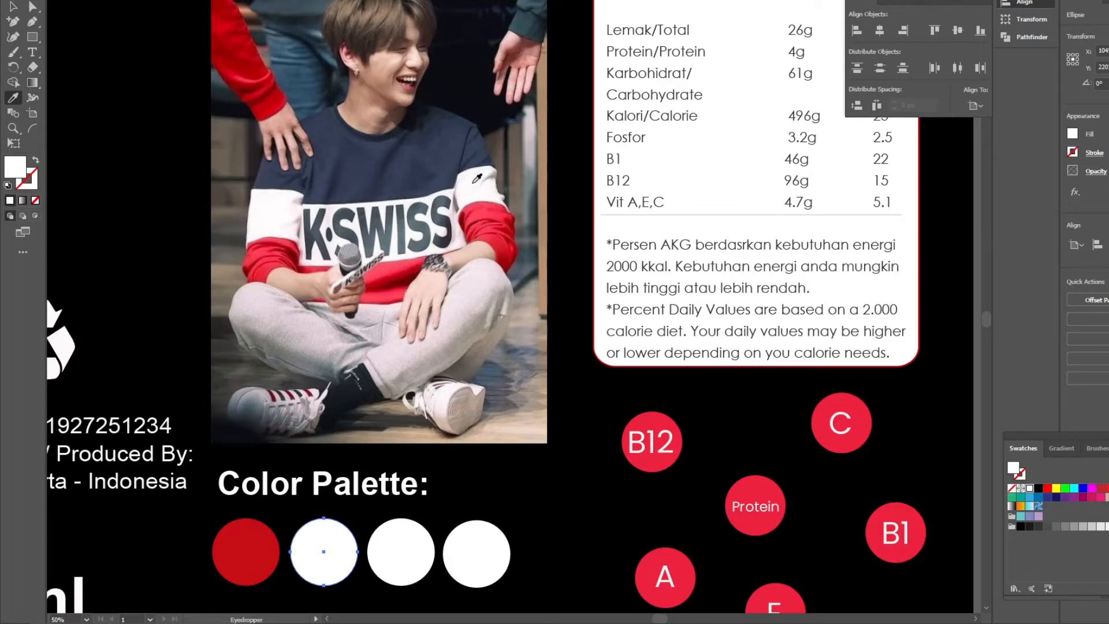
# Fill the third Color Palette circle with the navy sampled from the upper part of the sweater in the photo
pyautogui.click(13, 7)
pyautogui.click(380, 552)
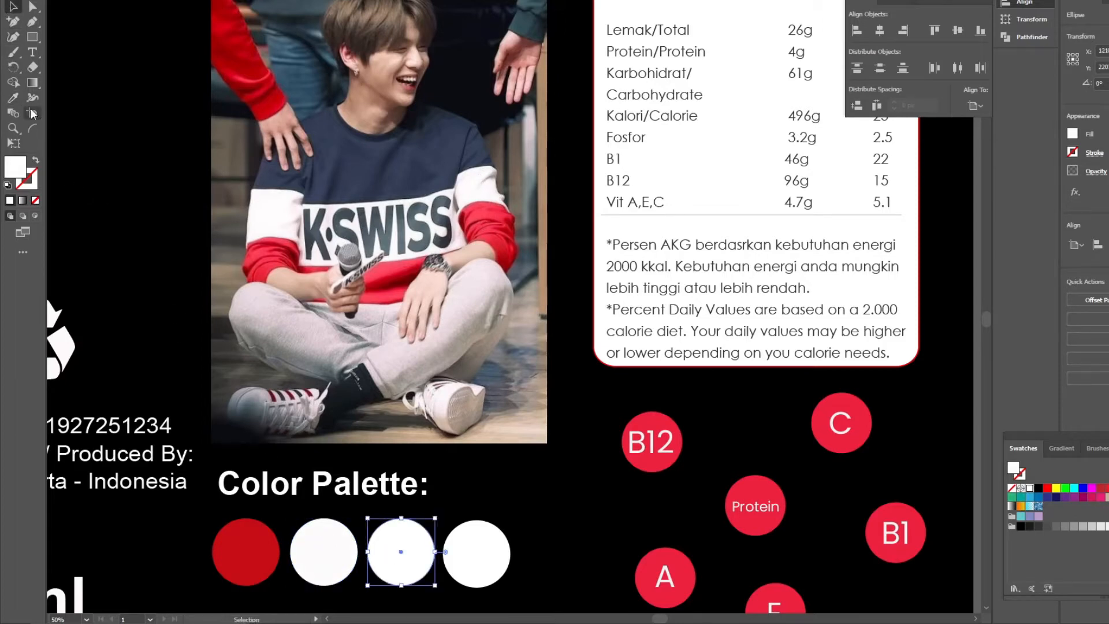
pyautogui.click(14, 98)
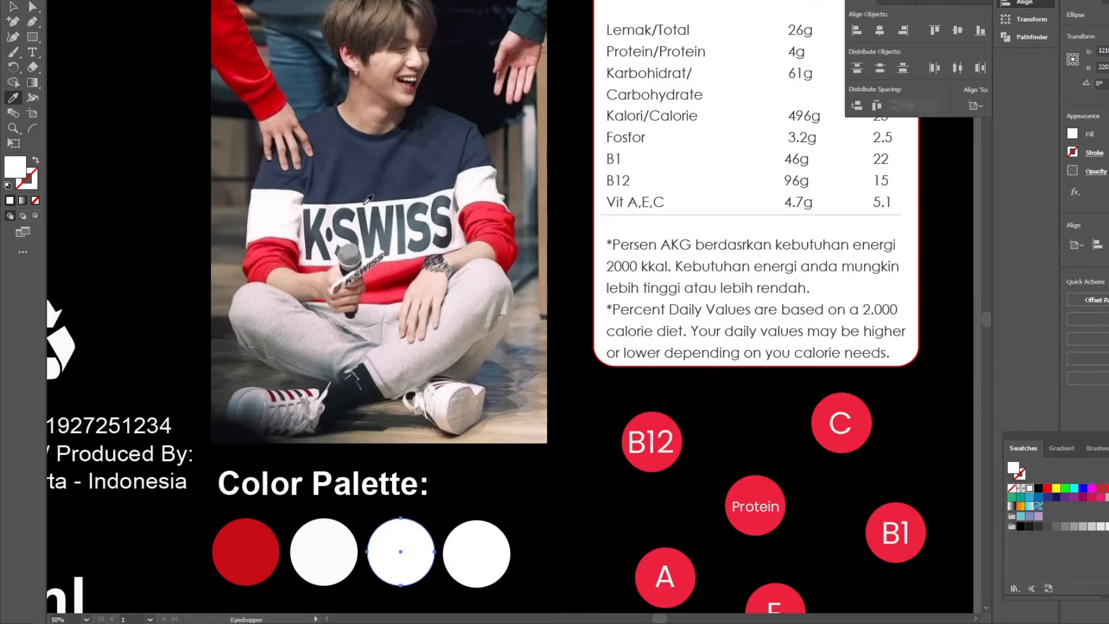
pyautogui.click(353, 168)
# Fill the fourth Color Palette circle with the dark grey-blue sampled from the K-SWISS lettering on the sweater
pyautogui.click(13, 6)
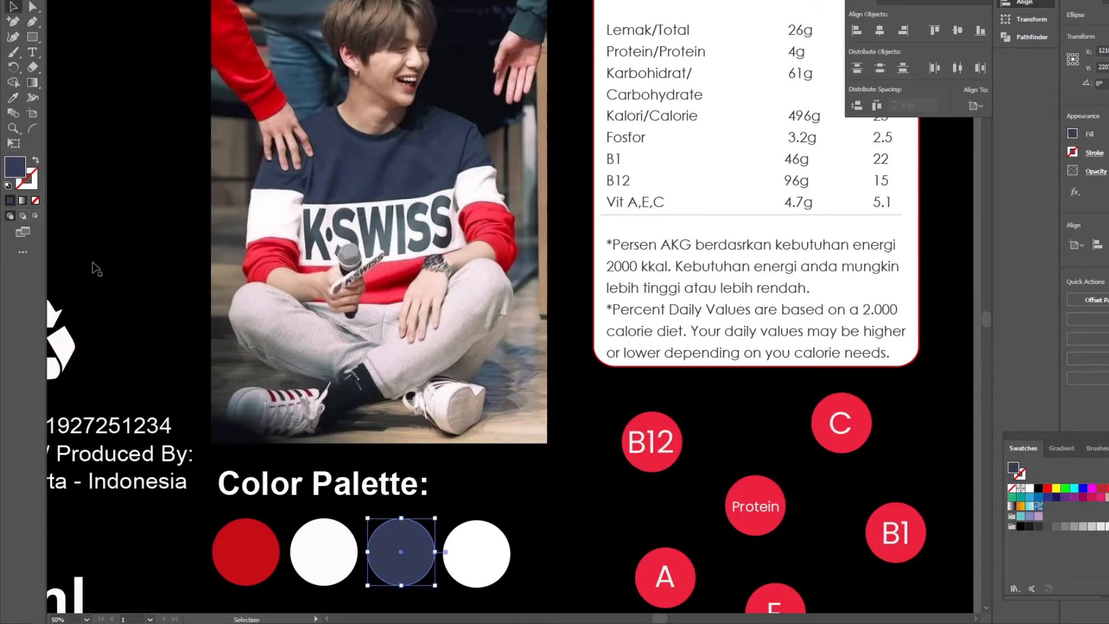
pyautogui.click(471, 562)
pyautogui.click(14, 99)
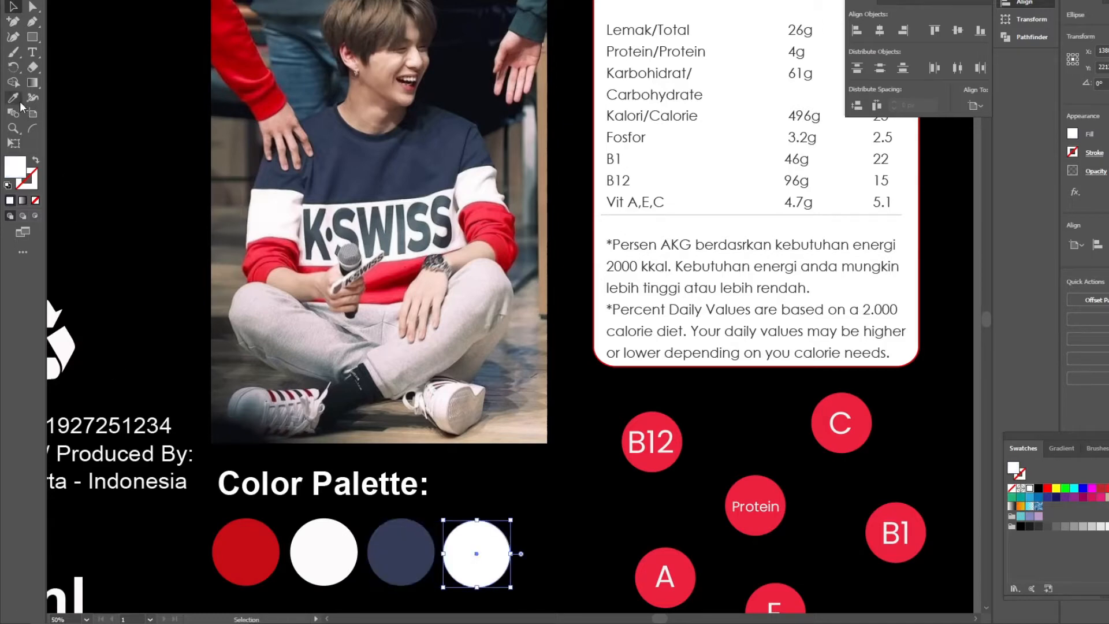
pyautogui.click(314, 236)
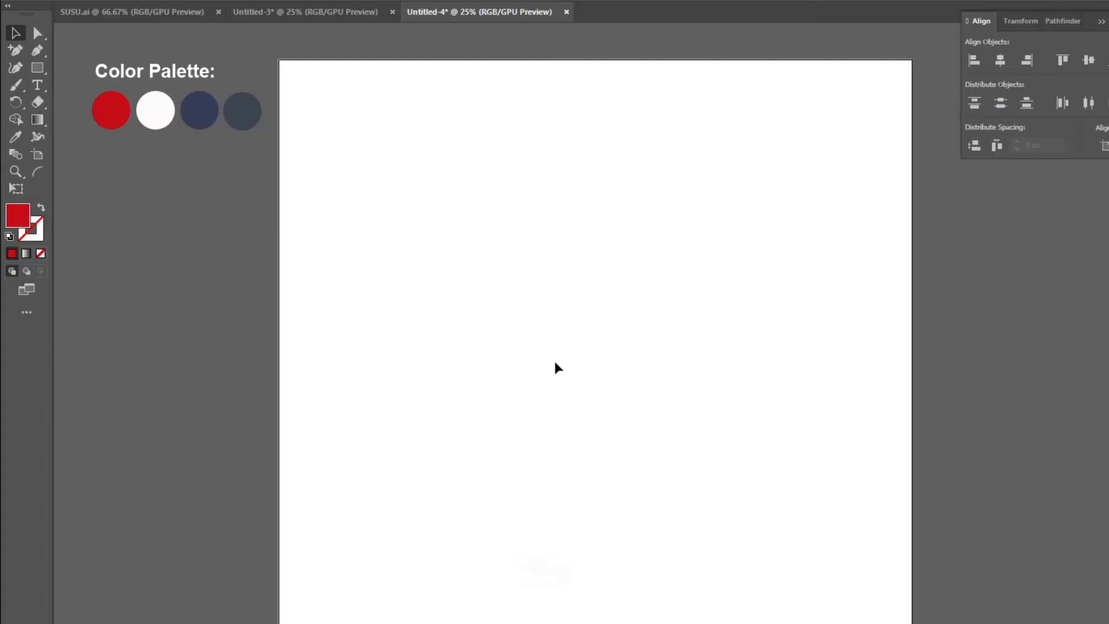
# Create a red 1080 x 1920 px rectangle on the blank artboard and centre it vertically
pyautogui.moveTo(33, 74); pyautogui.dragTo(98, 68)
pyautogui.click(340, 193)
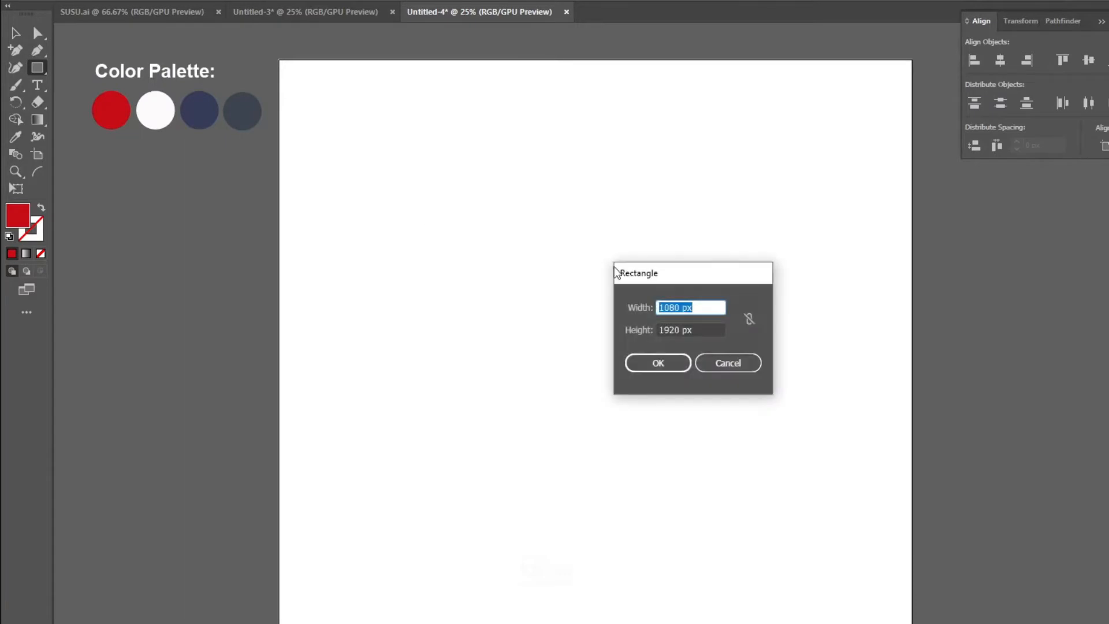
pyautogui.click(702, 307)
pyautogui.click(671, 364)
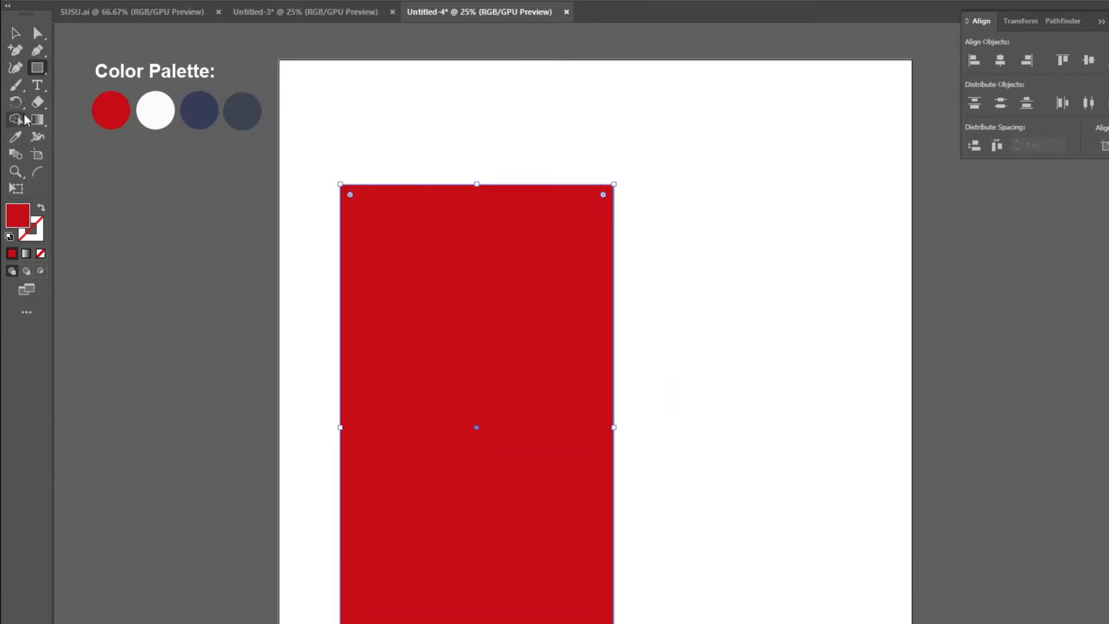
pyautogui.click(1089, 60)
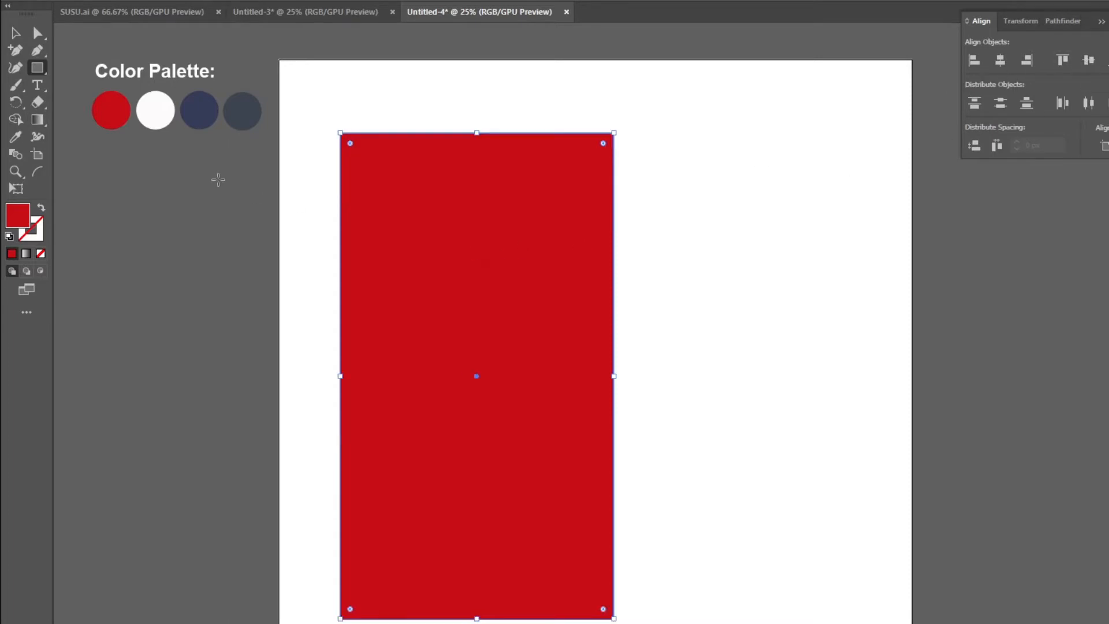
# Nudge the red rectangle left in small increments, closer to the artboard's left edge
pyautogui.press('Left')
pyautogui.press('Left')
pyautogui.press('Left')
pyautogui.press('Left')
pyautogui.press('Left')
pyautogui.press('Left')
pyautogui.press('Left')
pyautogui.press('Left')
pyautogui.press('Left')
pyautogui.press('Left')
pyautogui.press('Left')
pyautogui.press('Left')
pyautogui.press('Left')
pyautogui.press('Left')
pyautogui.press('Left')
pyautogui.press('Left')
pyautogui.press('Left')
pyautogui.press('Left')
pyautogui.press('Left')
pyautogui.press('Left')
pyautogui.press('Left')
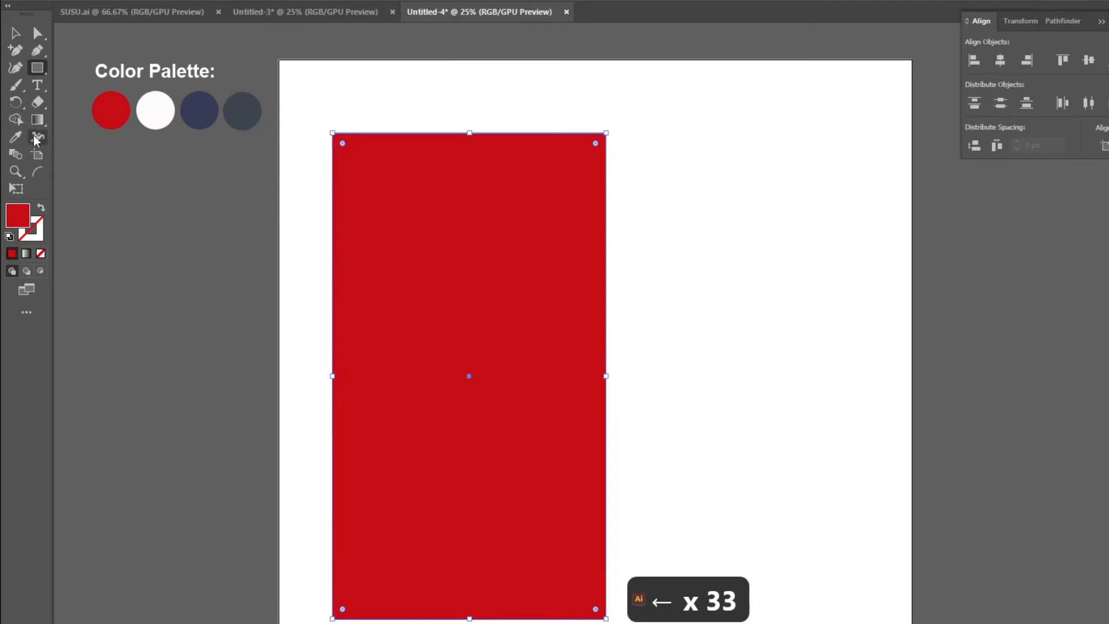
pyautogui.press('Left')
pyautogui.press('Left')
pyautogui.press('Left')
pyautogui.press('Left')
pyautogui.press('Left')
pyautogui.press('Left')
pyautogui.press('Left')
pyautogui.press('Left')
pyautogui.press('Left')
pyautogui.press('Left')
pyautogui.press('Left')
pyautogui.press('Left')
pyautogui.press('Left')
# Recolor the rectangle with the navy sampled from the third Color Palette circle
pyautogui.click(16, 137)
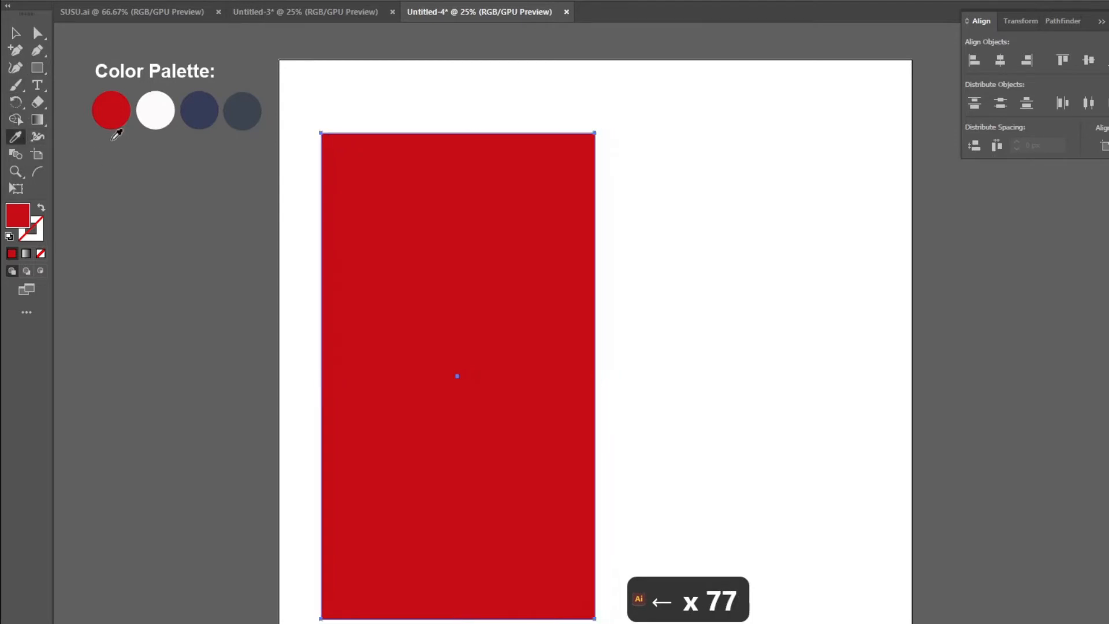
pyautogui.click(205, 107)
pyautogui.press('v')
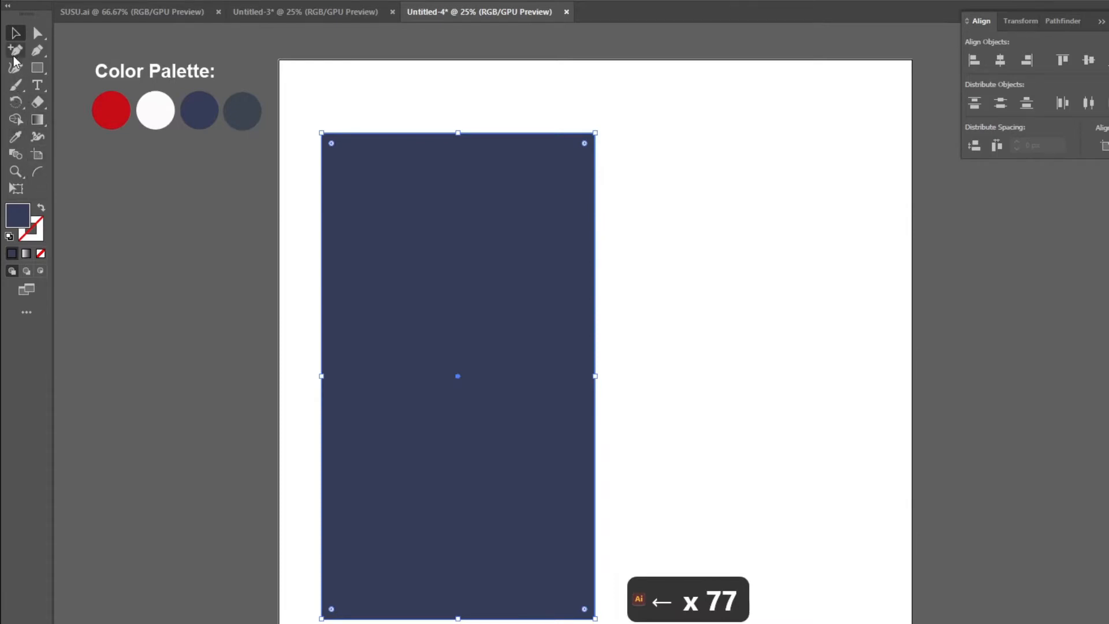
# Draw a closed Pen shape across the rectangle's lower part, with a wavy upper edge and straight sides following the rectangle's bottom corners
pyautogui.click(37, 51)
pyautogui.click(82, 51)
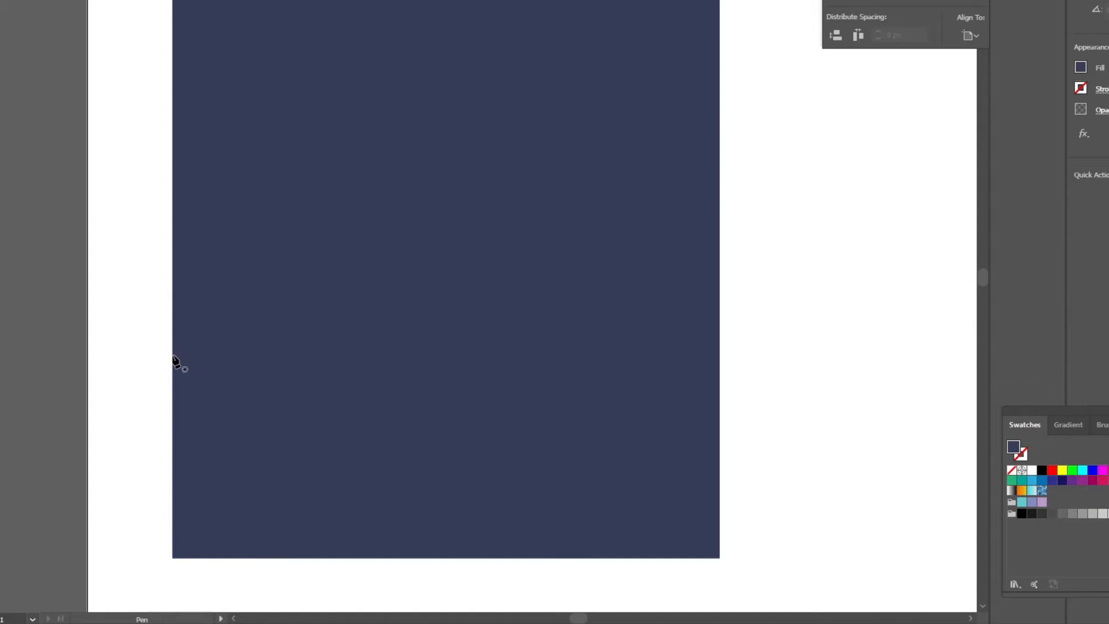
pyautogui.click(172, 354)
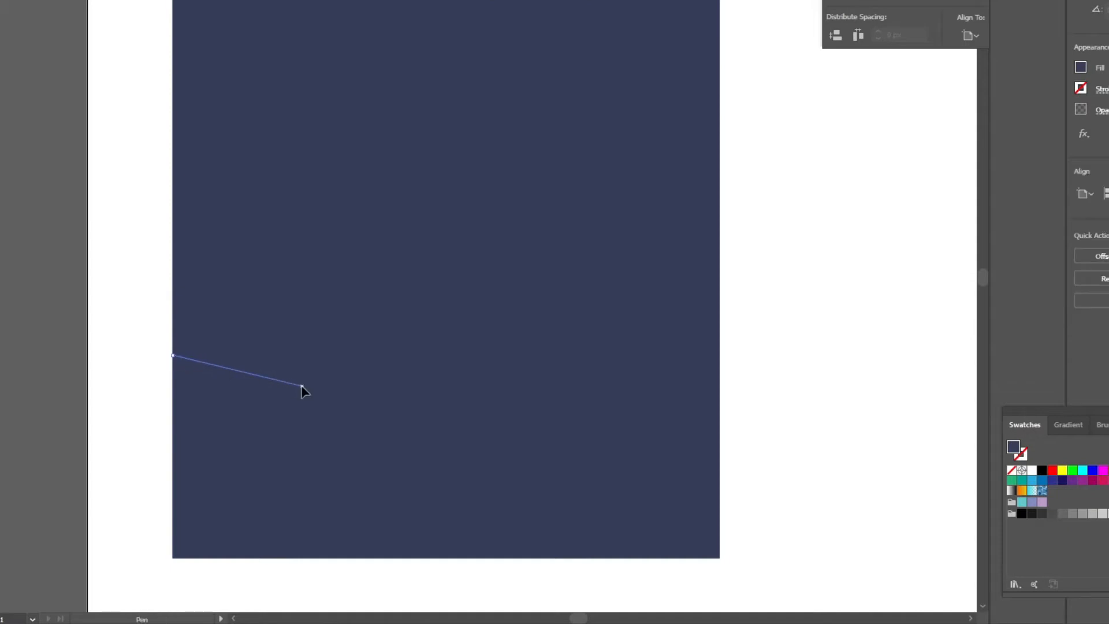
pyautogui.moveTo(301, 386); pyautogui.dragTo(320, 446)
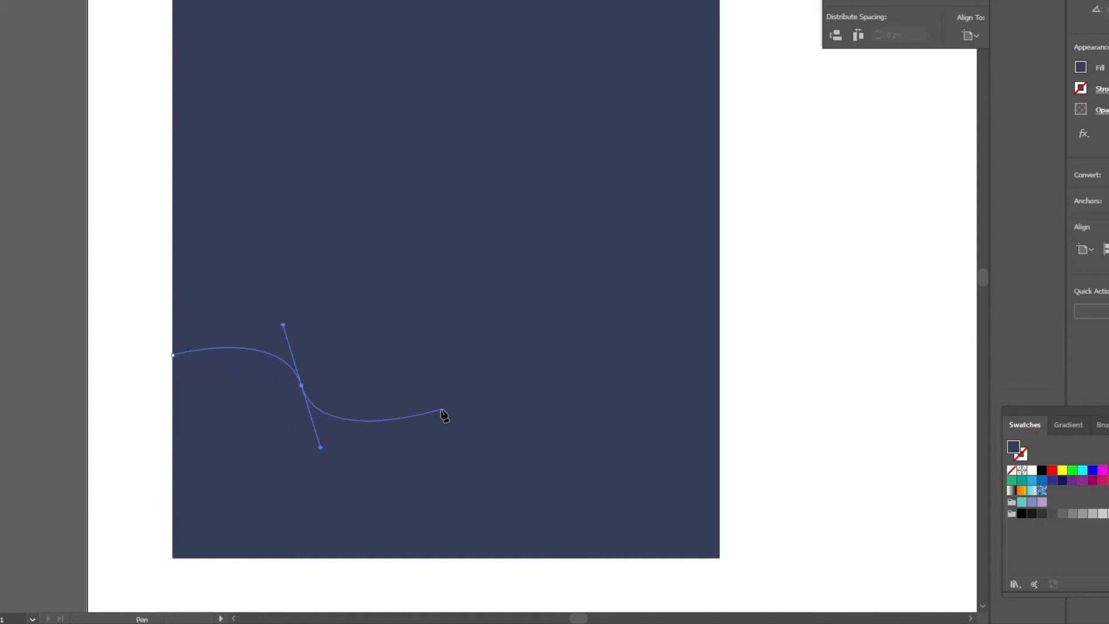
pyautogui.moveTo(452, 374); pyautogui.dragTo(496, 412)
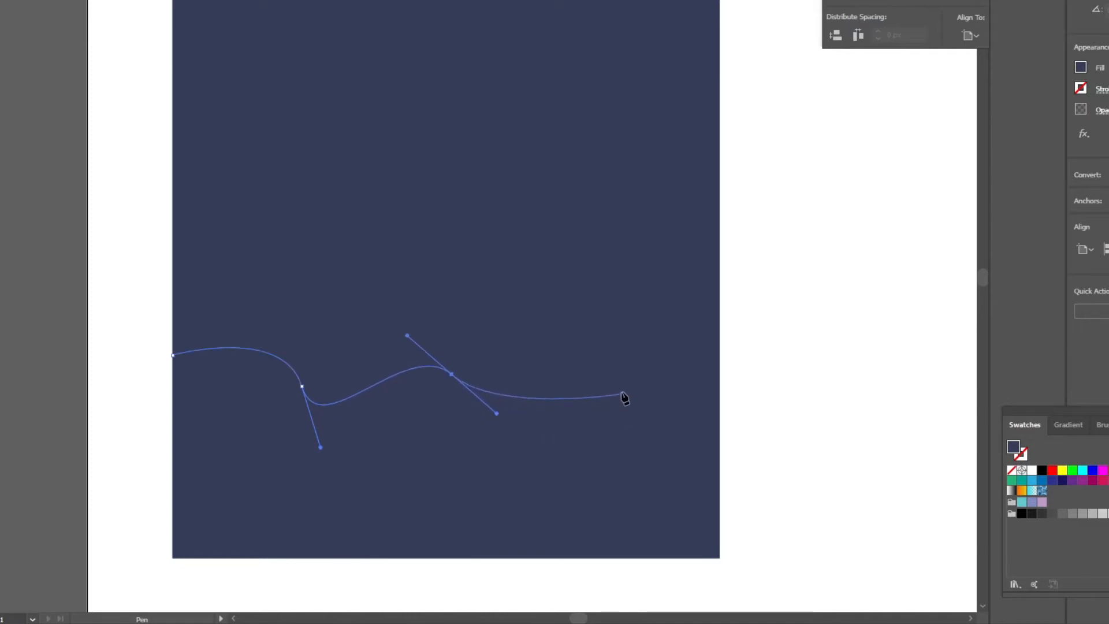
pyautogui.moveTo(622, 390); pyautogui.dragTo(636, 367)
pyautogui.hotkey('ctrl', 'z')
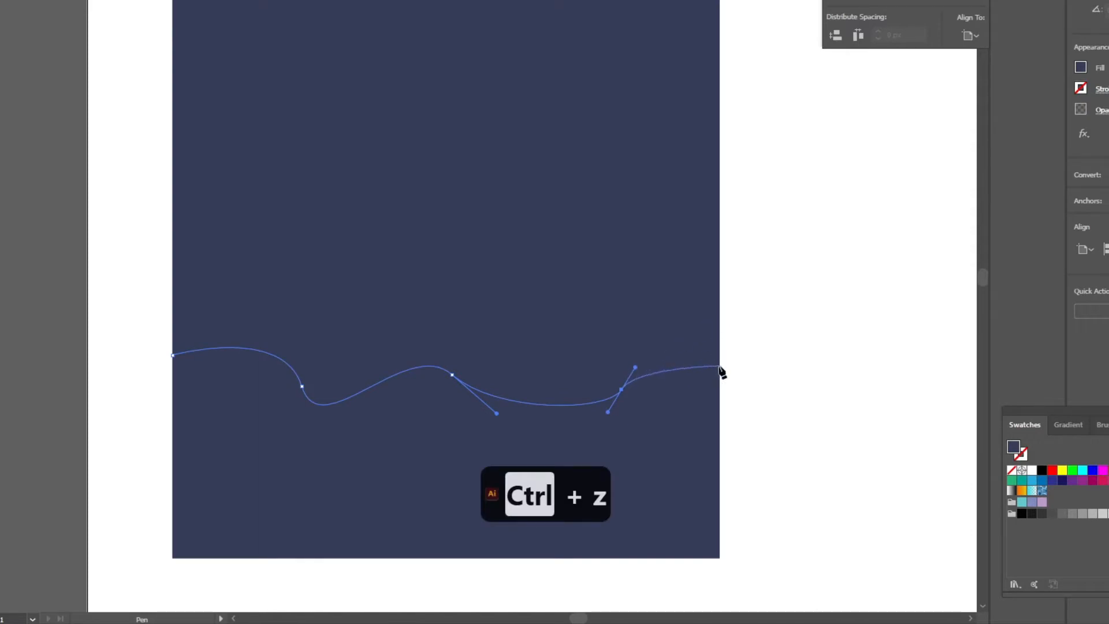
pyautogui.click(719, 557)
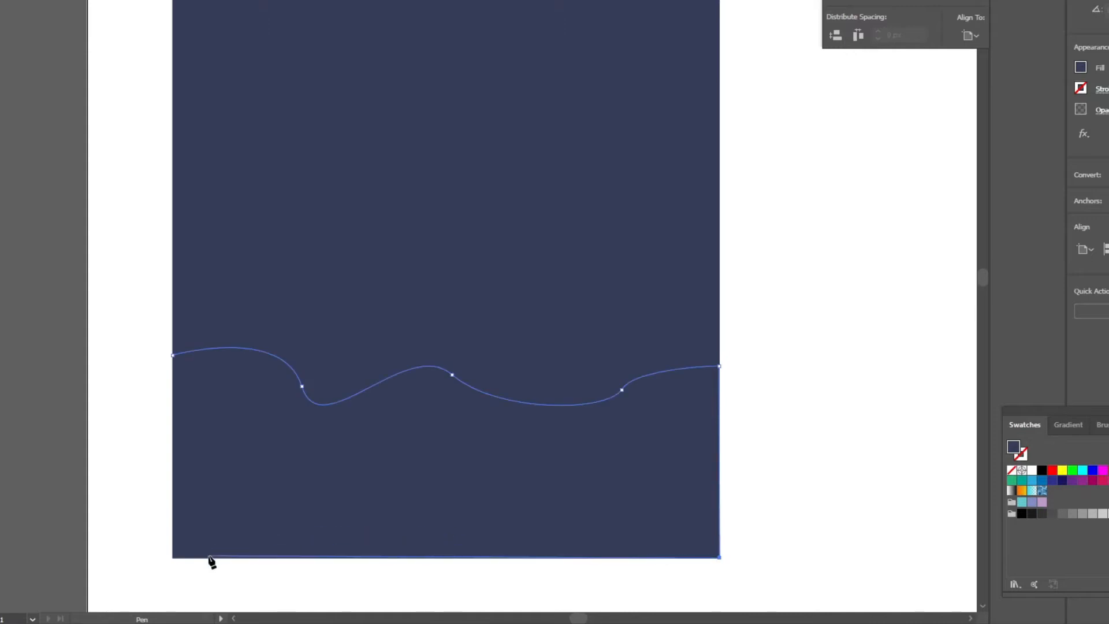
pyautogui.click(172, 558)
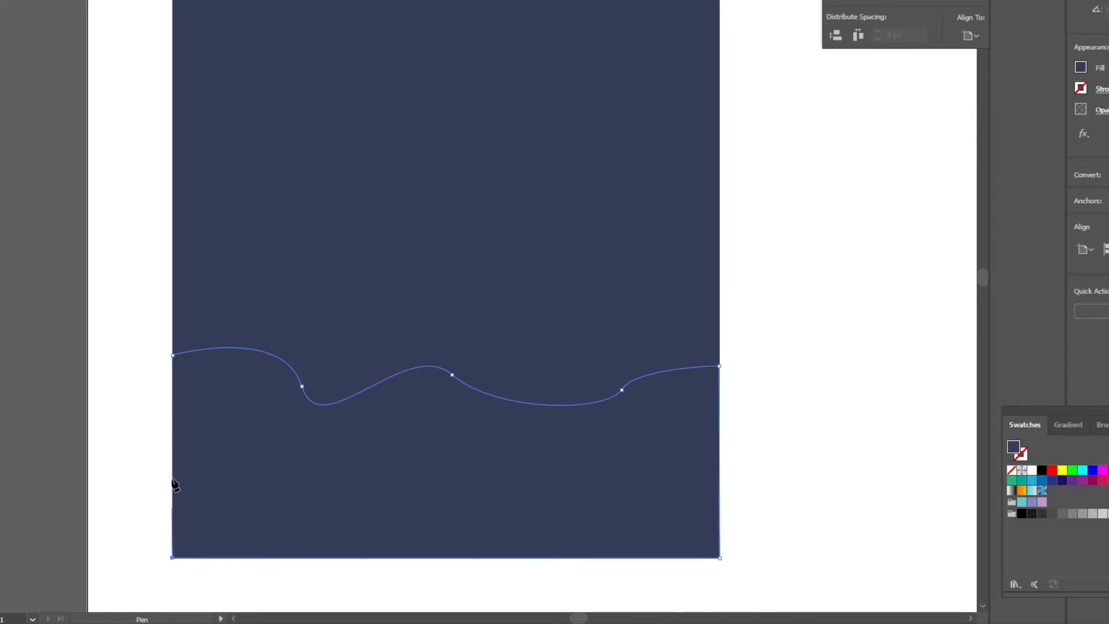
pyautogui.click(173, 356)
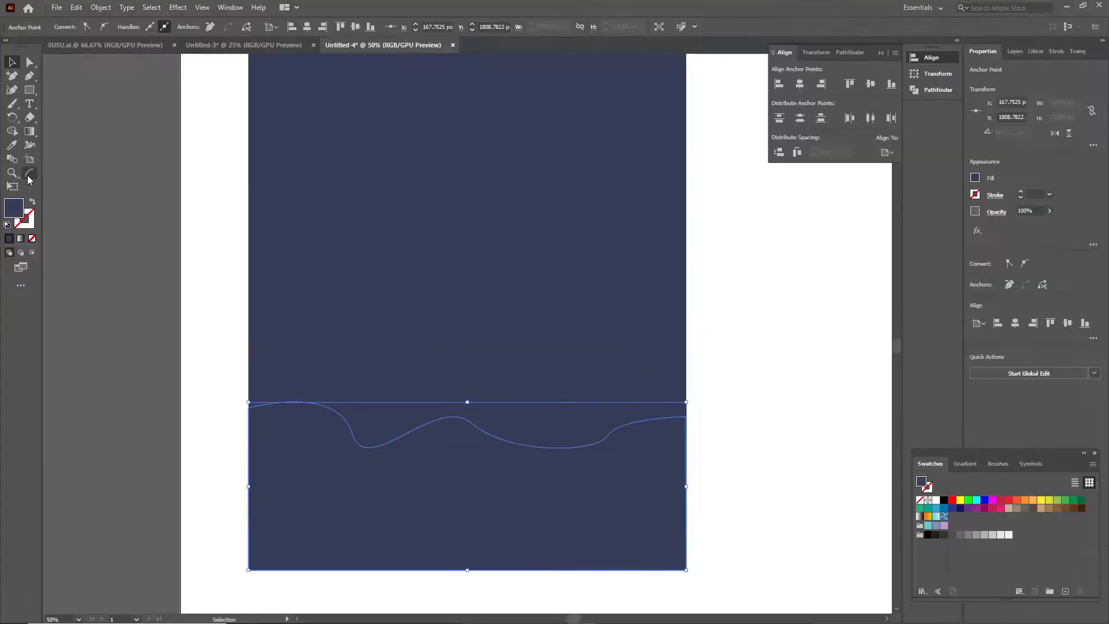
# Fill the wavy bottom shape with the red sampled from the first Color Palette circle and deselect it
pyautogui.press('i')
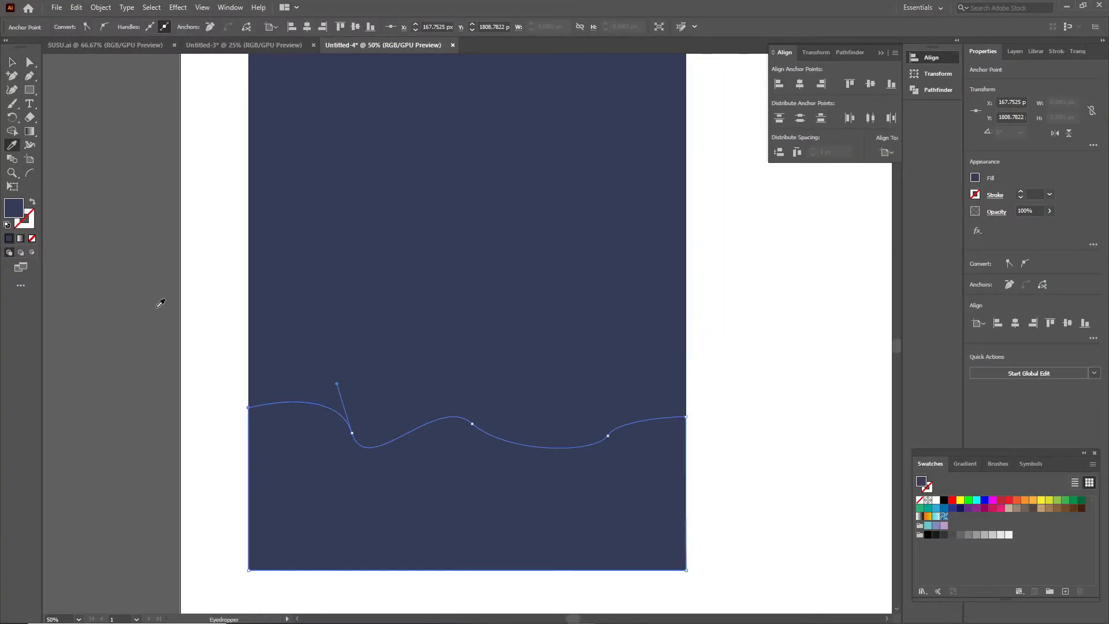
pyautogui.hotkey('ctrl', '-')
pyautogui.hotkey('ctrl', '-')
pyautogui.scroll(3, 339, 203)
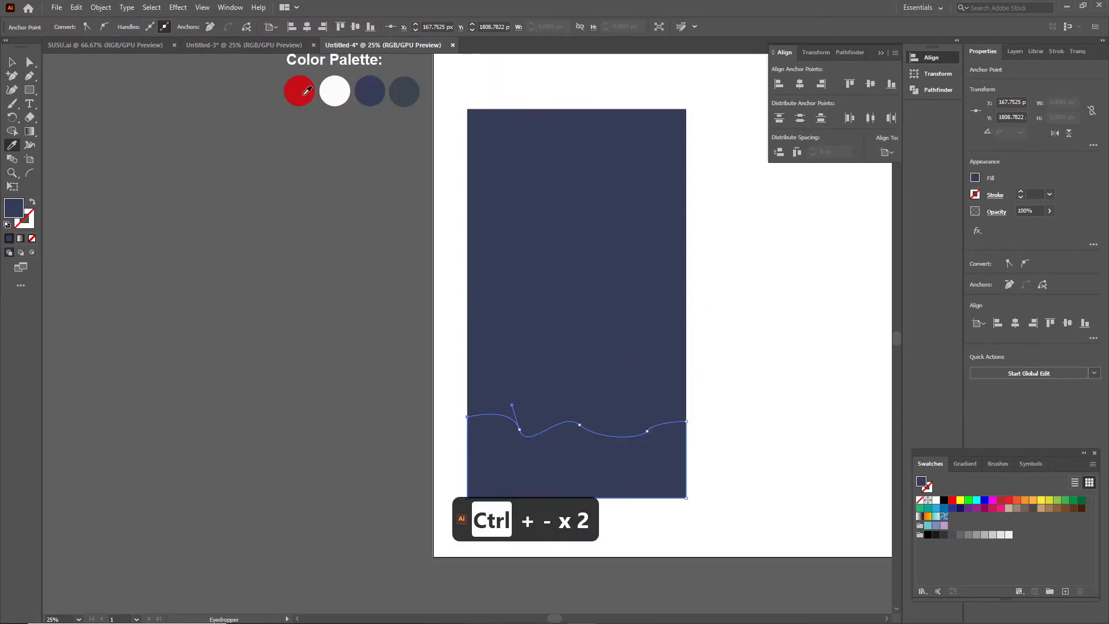
pyautogui.click(305, 92)
pyautogui.click(11, 63)
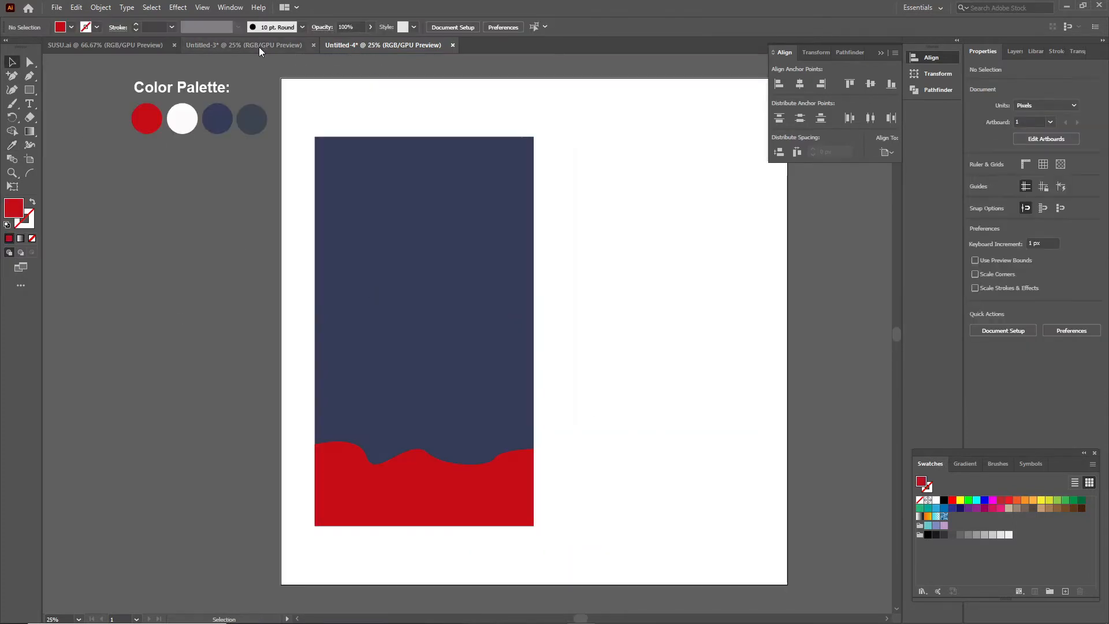
# Copy the milk splash graphic from the Untitled-3 document and paste it into Untitled-4
pyautogui.click(243, 45)
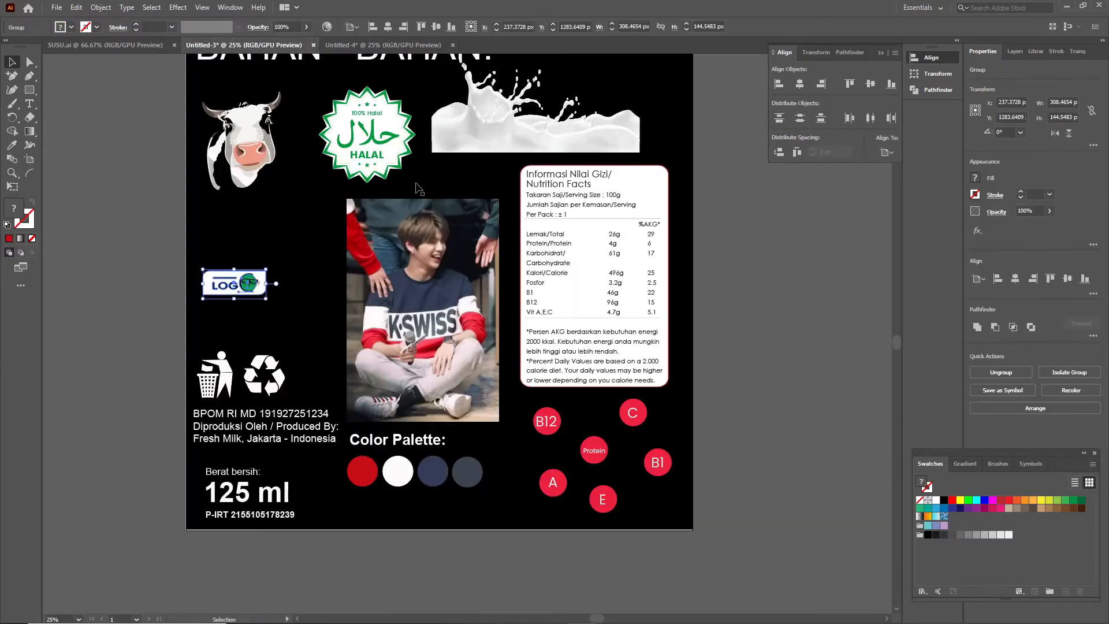
pyautogui.click(468, 133)
pyautogui.hotkey('ctrl', 'c')
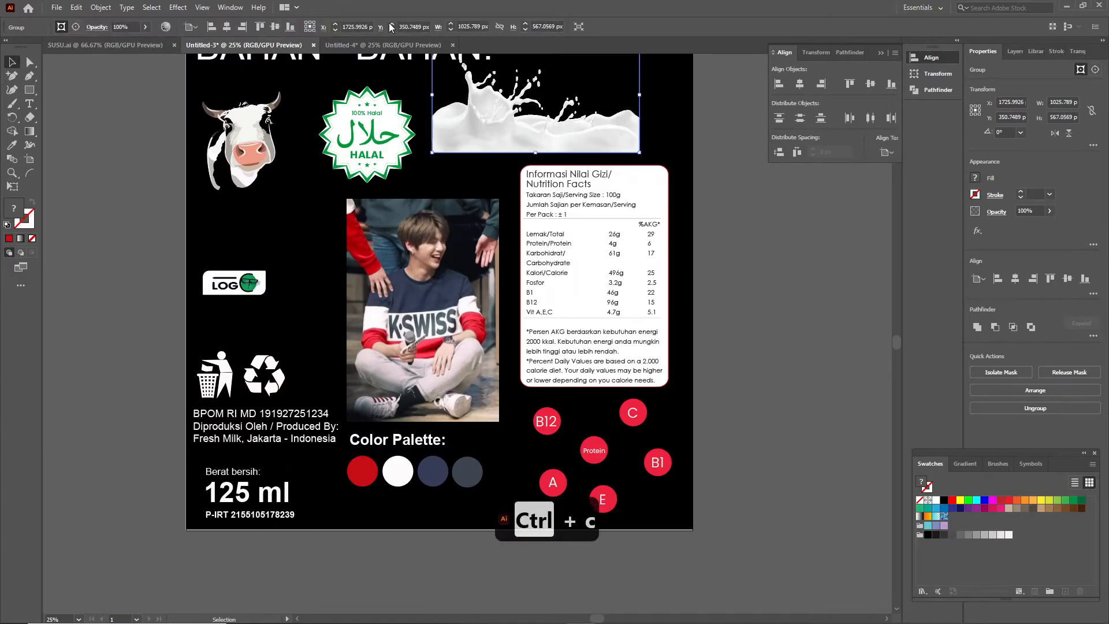
pyautogui.click(391, 43)
pyautogui.hotkey('ctrl', 'v')
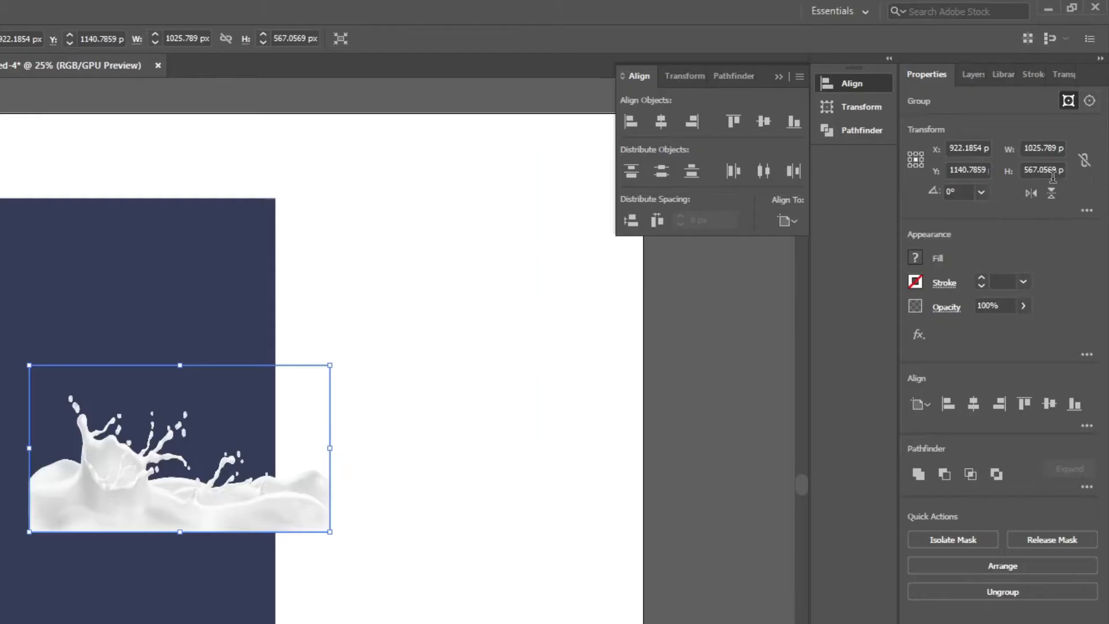
# Set the width of the pasted milk splash to 1080 px
pyautogui.click(1066, 102)
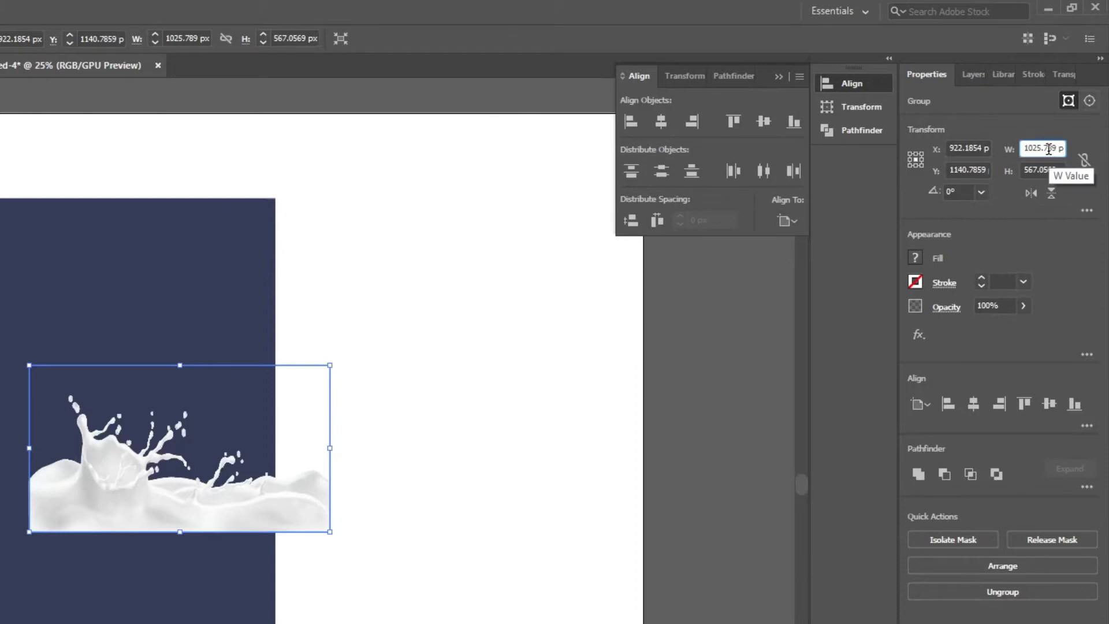
pyautogui.click(1049, 149)
pyautogui.write('1080')
pyautogui.press('Return')
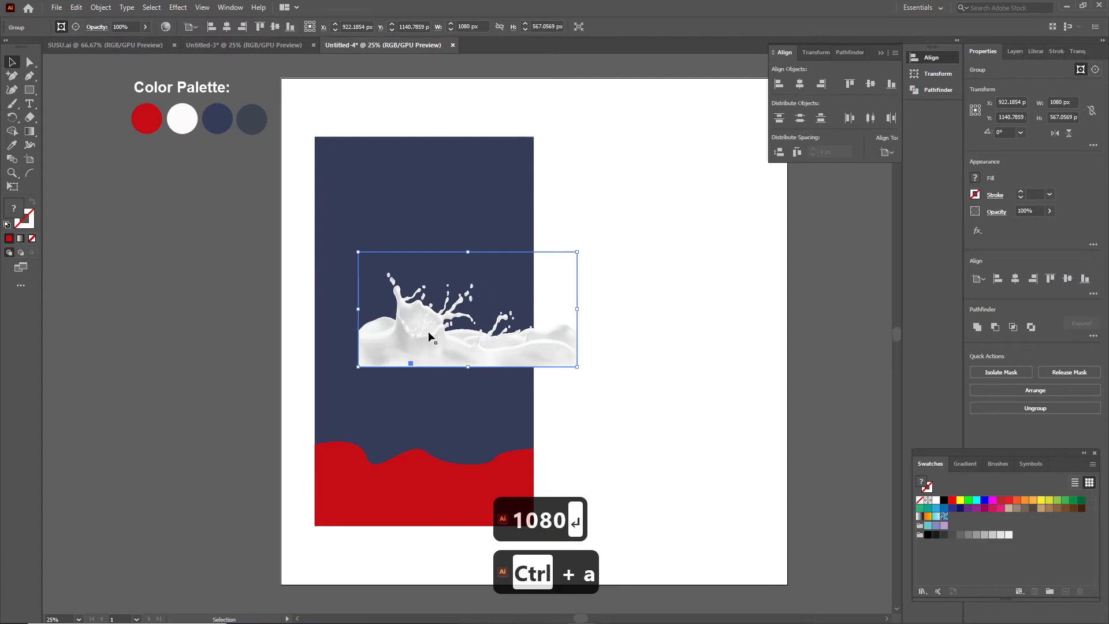
# Move the milk splash onto the navy rectangle, align both objects by their horizontal centres and deselect them
pyautogui.moveTo(424, 343); pyautogui.dragTo(385, 371)
pyautogui.keyDown('shift'); pyautogui.click(439, 201); pyautogui.keyUp('shift')
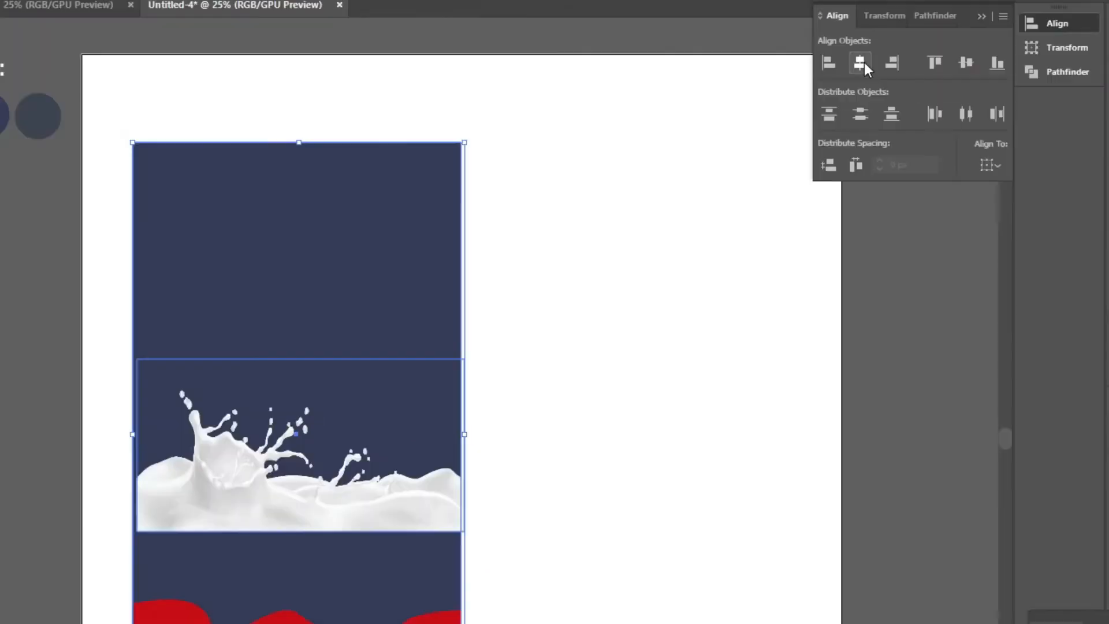
pyautogui.click(861, 63)
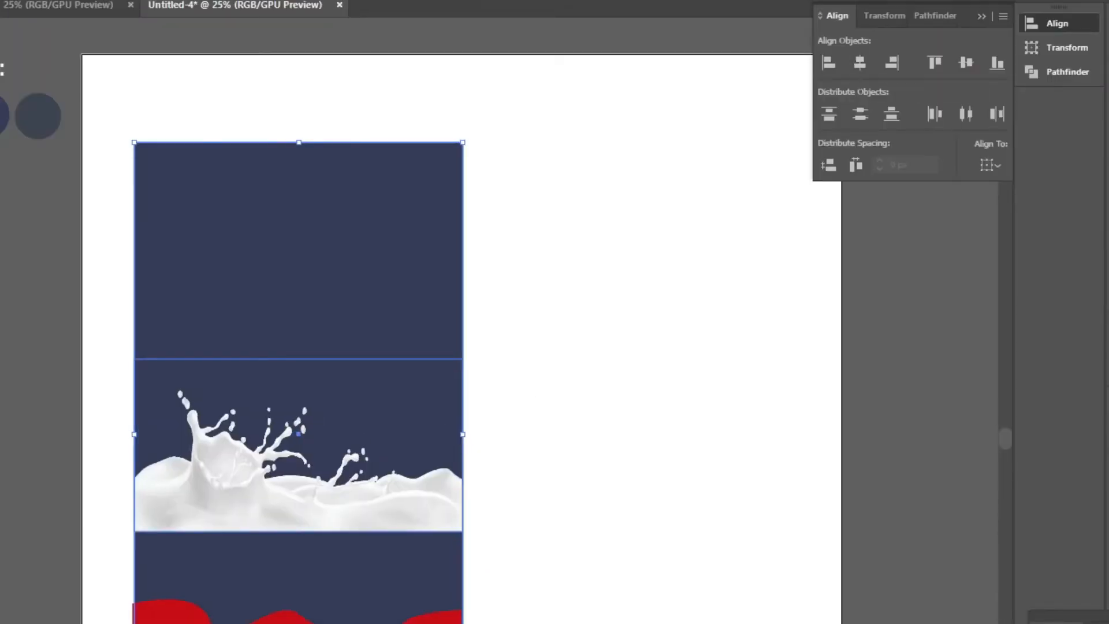
pyautogui.click(861, 61)
pyautogui.click(13, 524)
# Nudge the milk splash down in large increments toward the red wave
pyautogui.click(252, 494)
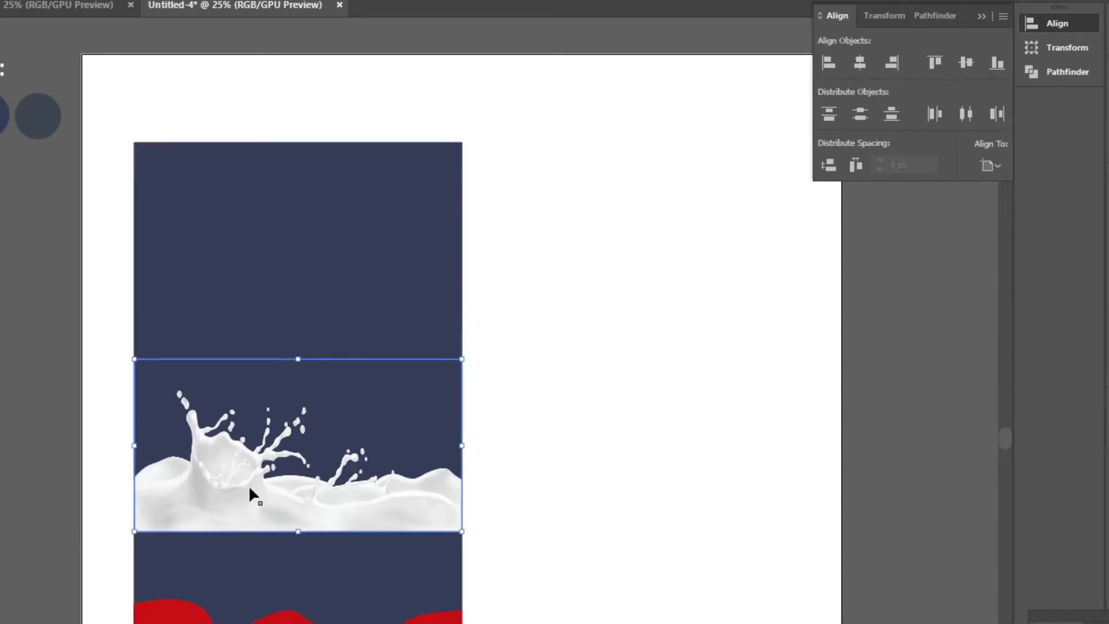
pyautogui.hotkey('shift', 'Down')
pyautogui.hotkey('shift', 'Down')
pyautogui.hotkey('shift', 'Down')
pyautogui.hotkey('shift', 'Down')
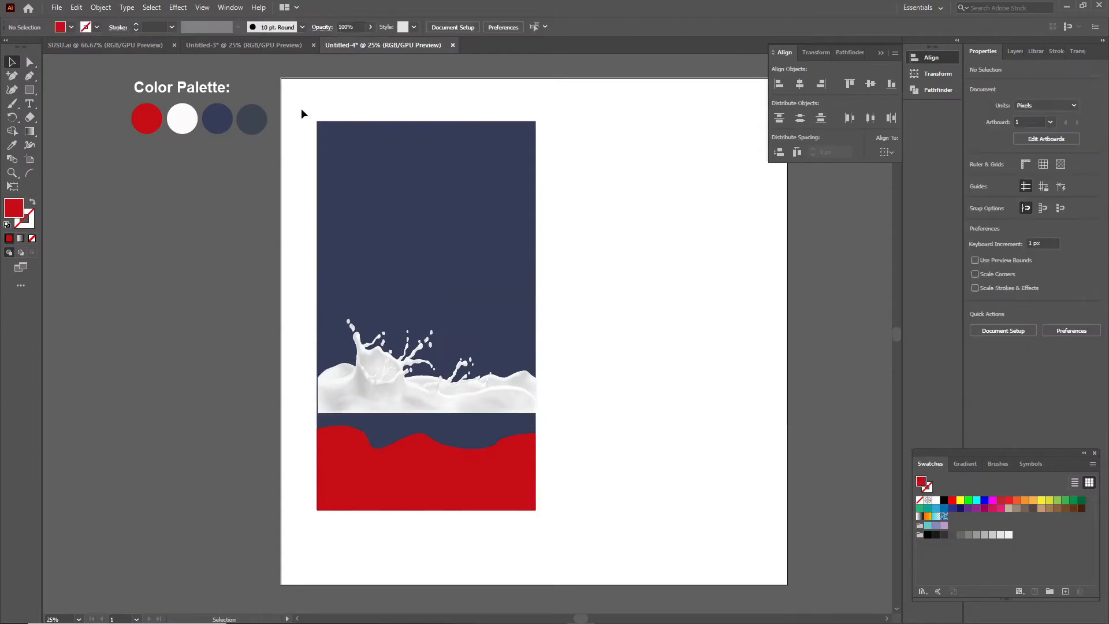
# Align the navy rectangle, milk splash and red wave by their horizontal centres and deselect them
pyautogui.moveTo(301, 114); pyautogui.dragTo(574, 535)
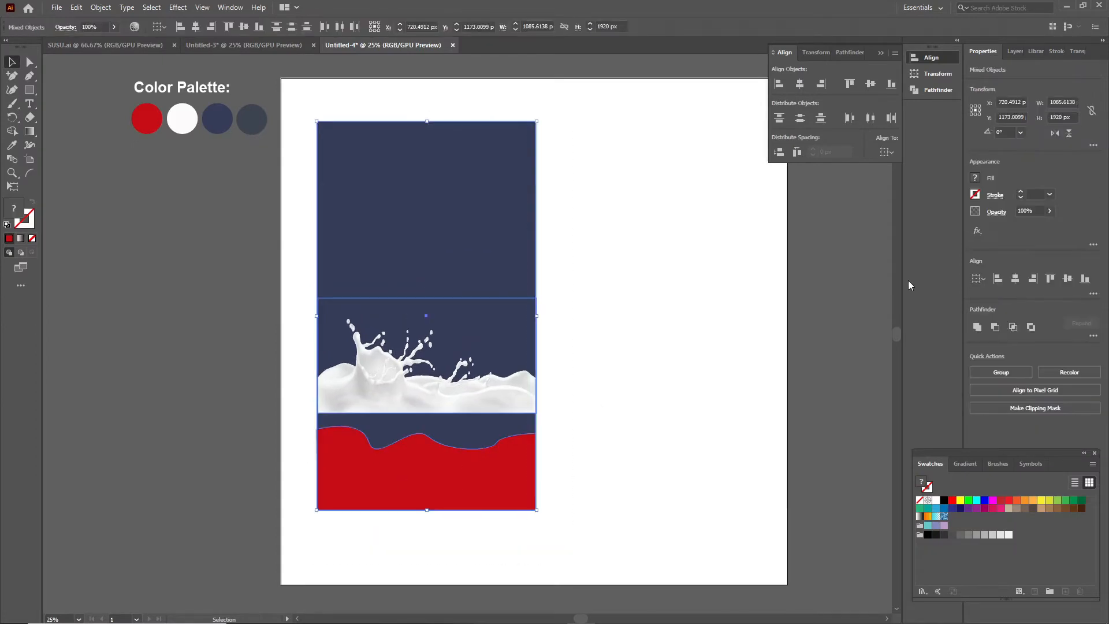
pyautogui.click(800, 85)
pyautogui.click(586, 494)
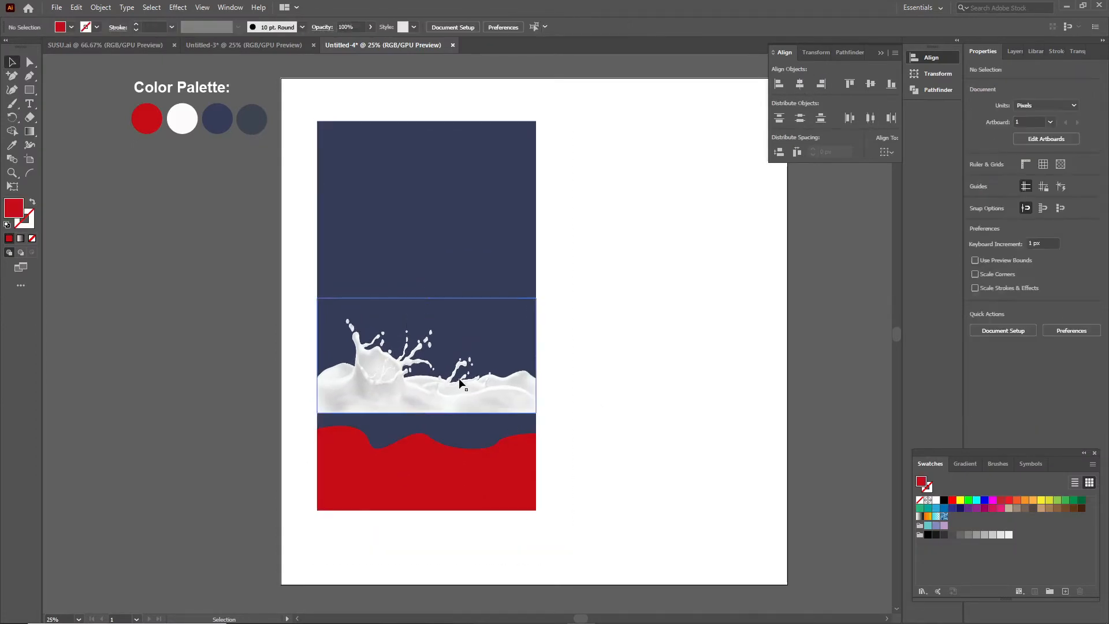
# Move the milk splash down onto the red wave and align it with the navy rectangle by horizontal centres
pyautogui.click(460, 383)
pyautogui.moveTo(439, 386); pyautogui.dragTo(442, 431)
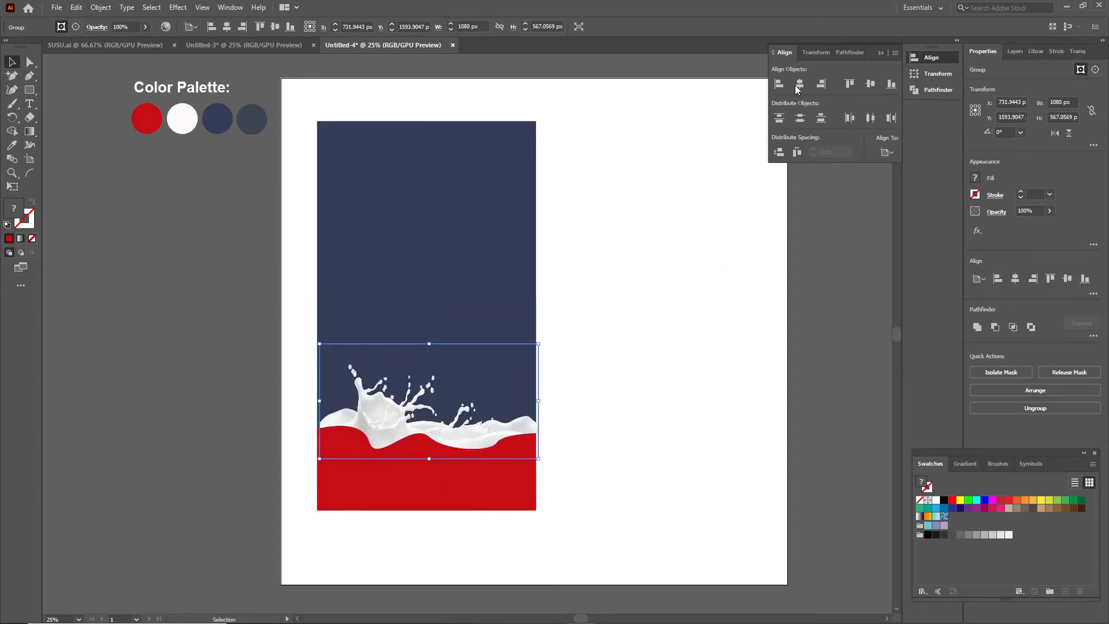
pyautogui.keyDown('shift'); pyautogui.click(446, 230); pyautogui.keyUp('shift')
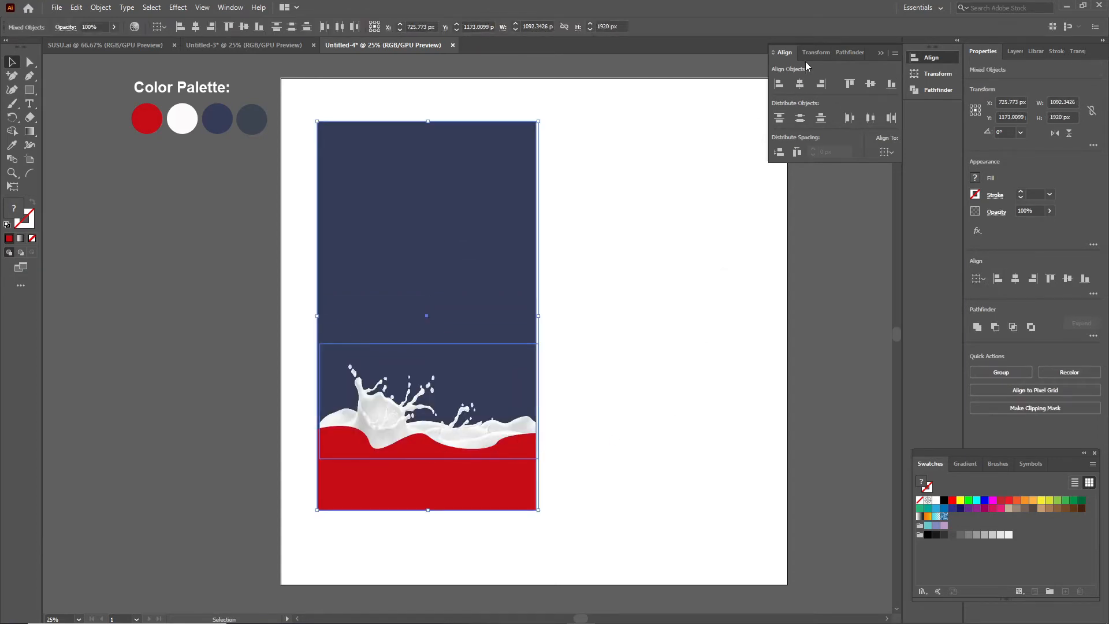
pyautogui.click(800, 84)
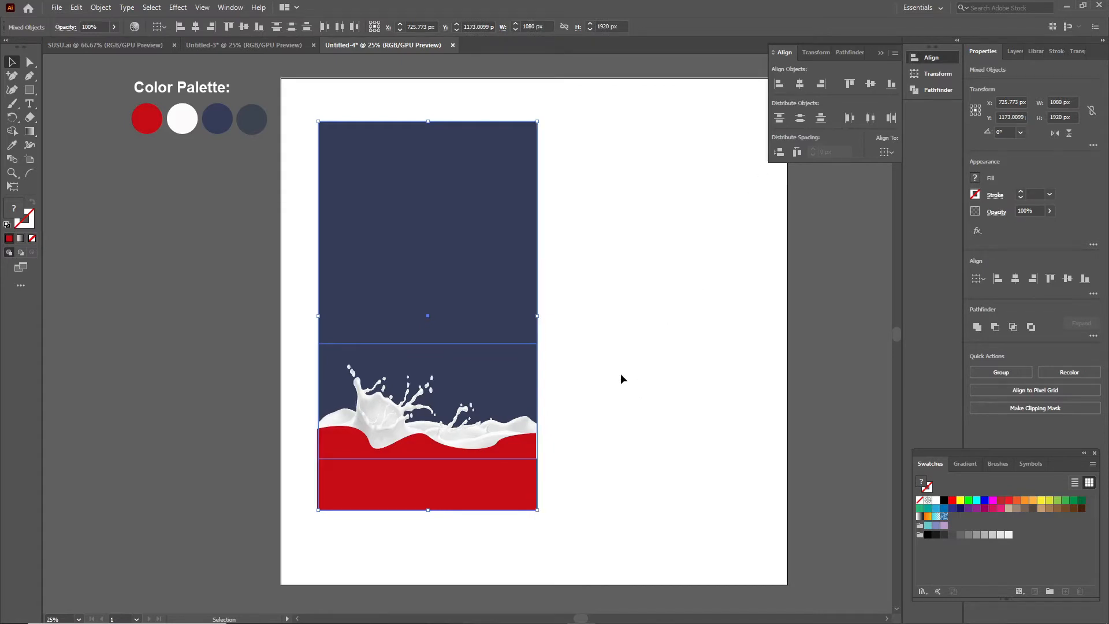
pyautogui.click(549, 435)
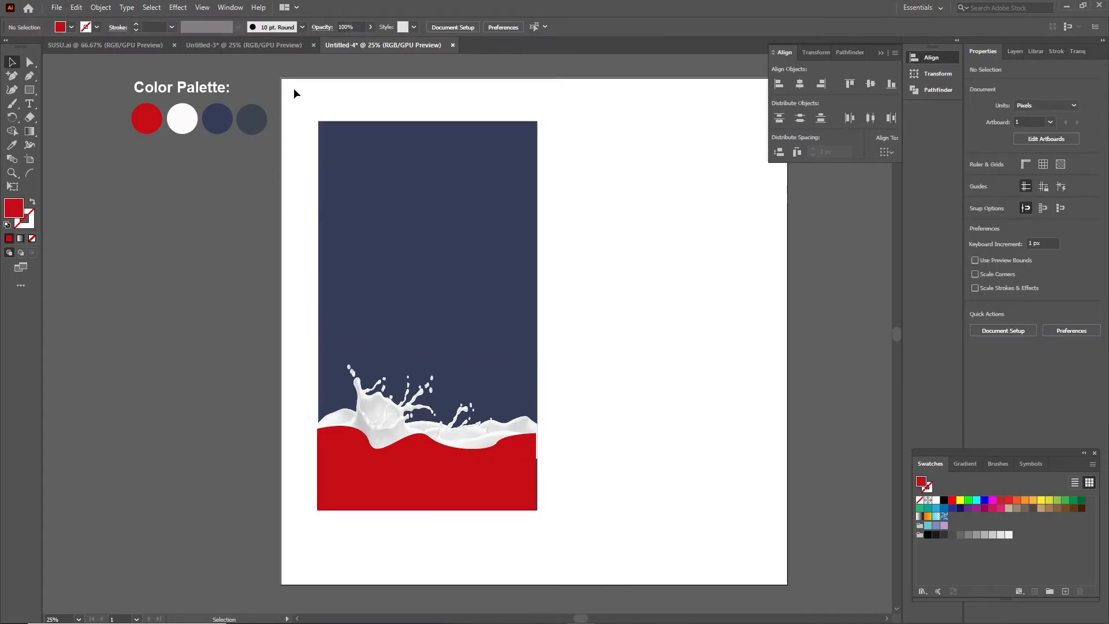
# Realign the red wave, milk splash and navy rectangle by their horizontal centres and deselect them
pyautogui.moveTo(295, 94); pyautogui.dragTo(599, 534)
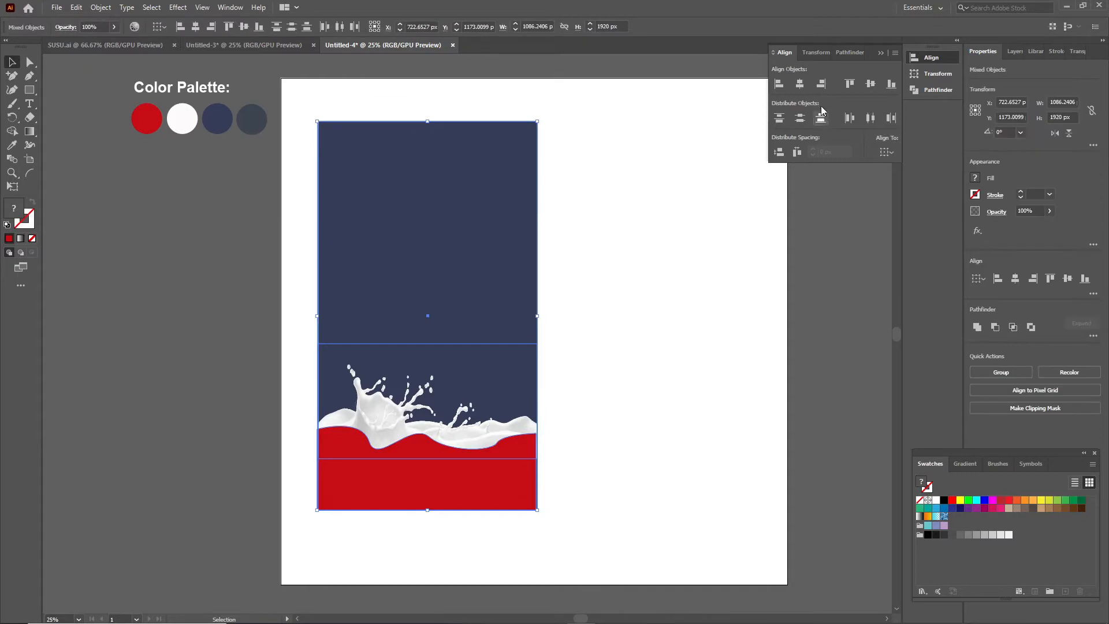
pyautogui.click(801, 86)
pyautogui.click(589, 415)
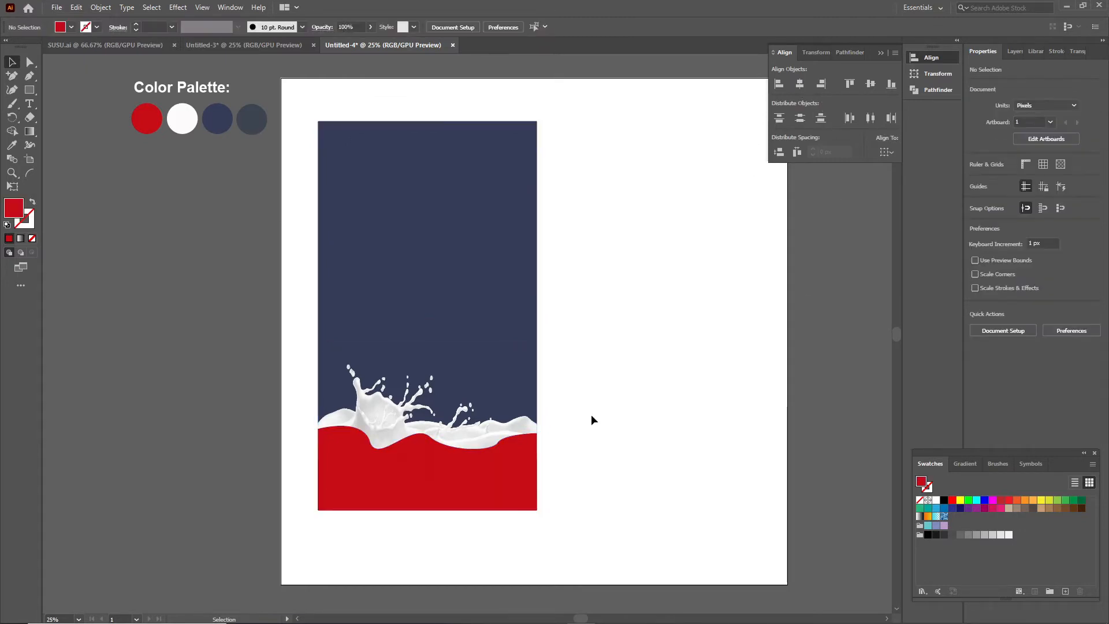
# Nudge the milk splash up about 30 px in small increments over the red wave and deselect it
pyautogui.click(462, 431)
pyautogui.press('Up')
pyautogui.press('Up')
pyautogui.press('Up')
pyautogui.press('Up')
pyautogui.press('Up')
pyautogui.press('Up')
pyautogui.press('Up')
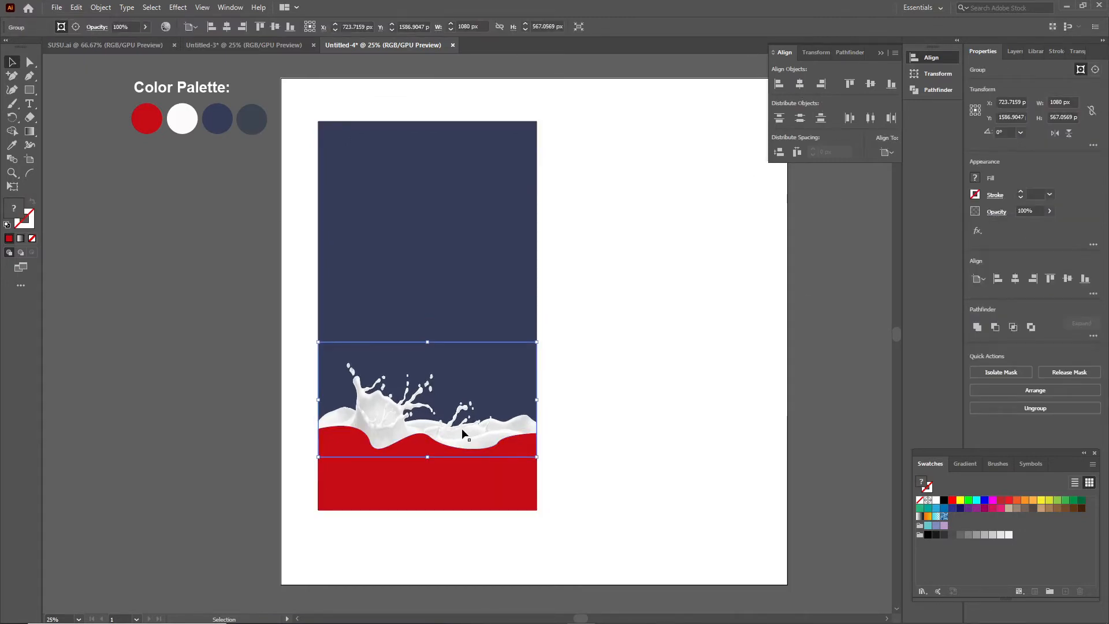
pyautogui.press('Up')
pyautogui.press('Up')
pyautogui.press('Up')
pyautogui.press('Up')
pyautogui.press('Up')
pyautogui.press('Up')
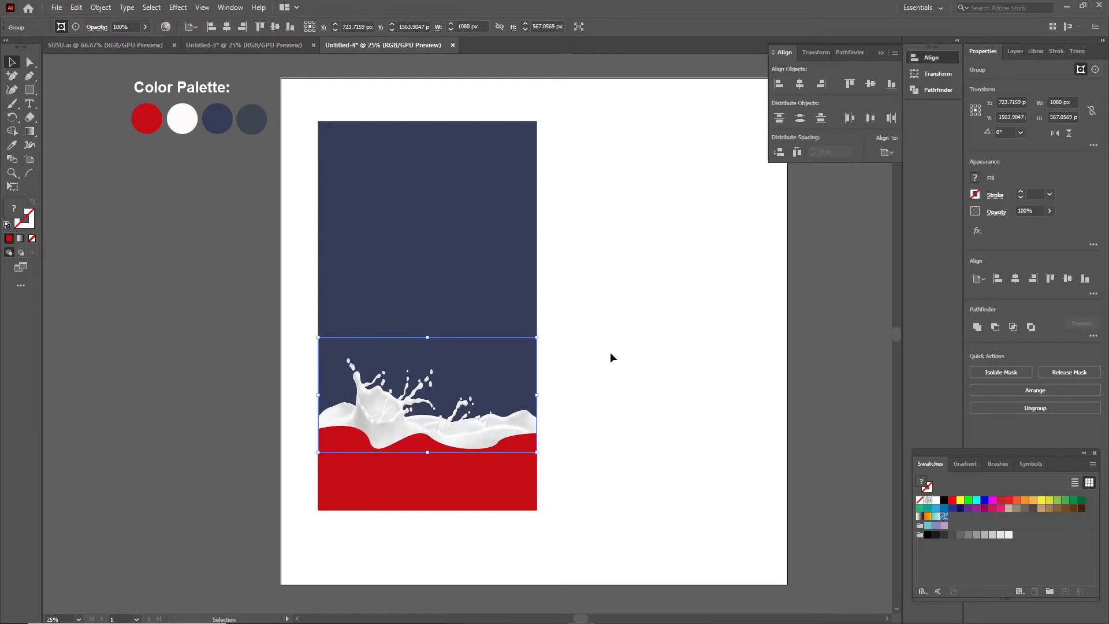
pyautogui.click(621, 354)
# Group the navy rectangle, milk splash and red wave, leaving the group deselected
pyautogui.moveTo(300, 96); pyautogui.dragTo(579, 535)
pyautogui.hotkey('ctrl', 'g')
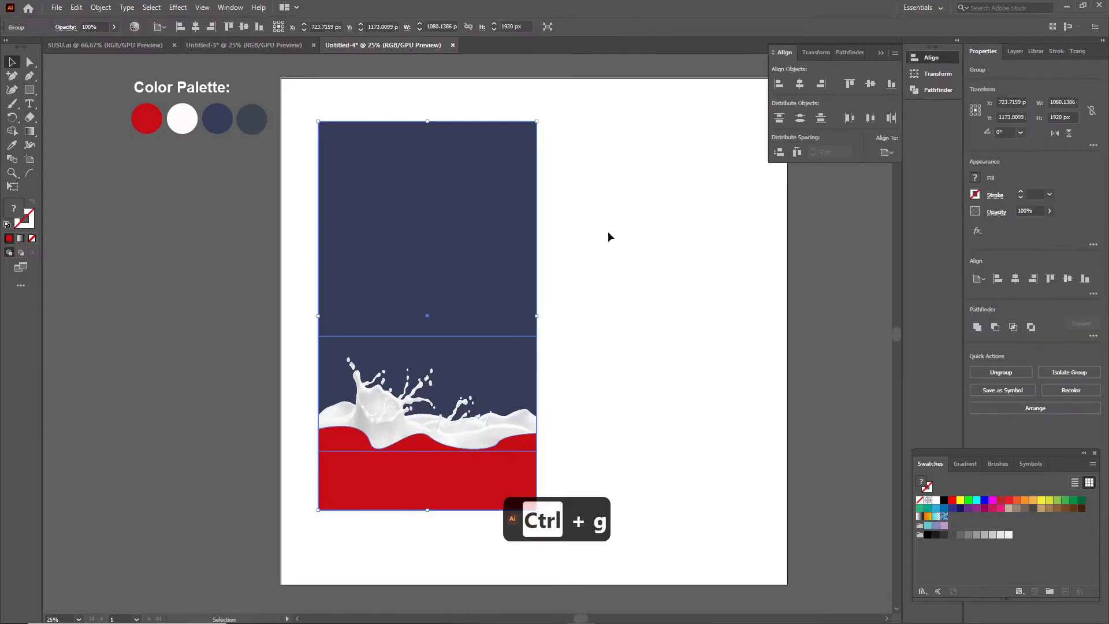
pyautogui.click(251, 233)
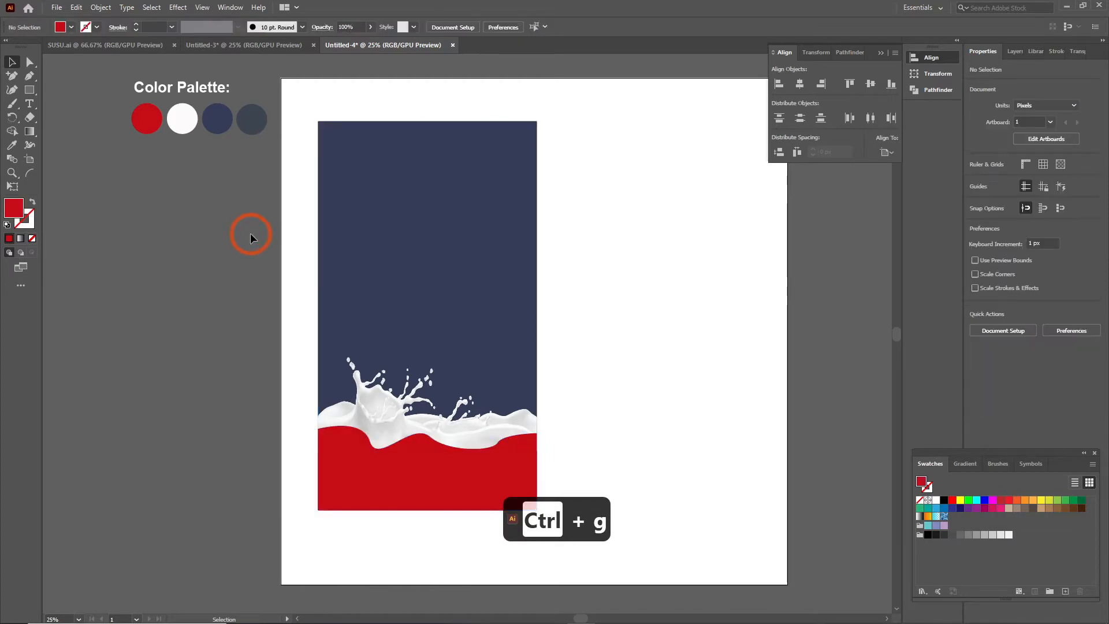
# Copy the cow head illustration from the Untitled-3 assets document
pyautogui.click(266, 45)
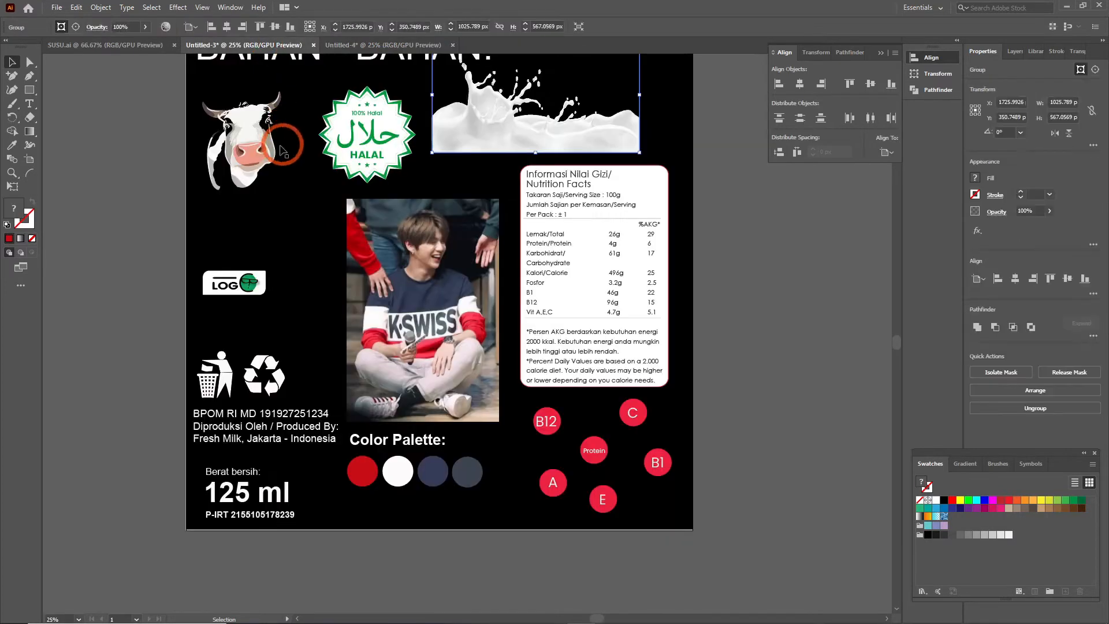
pyautogui.click(251, 155)
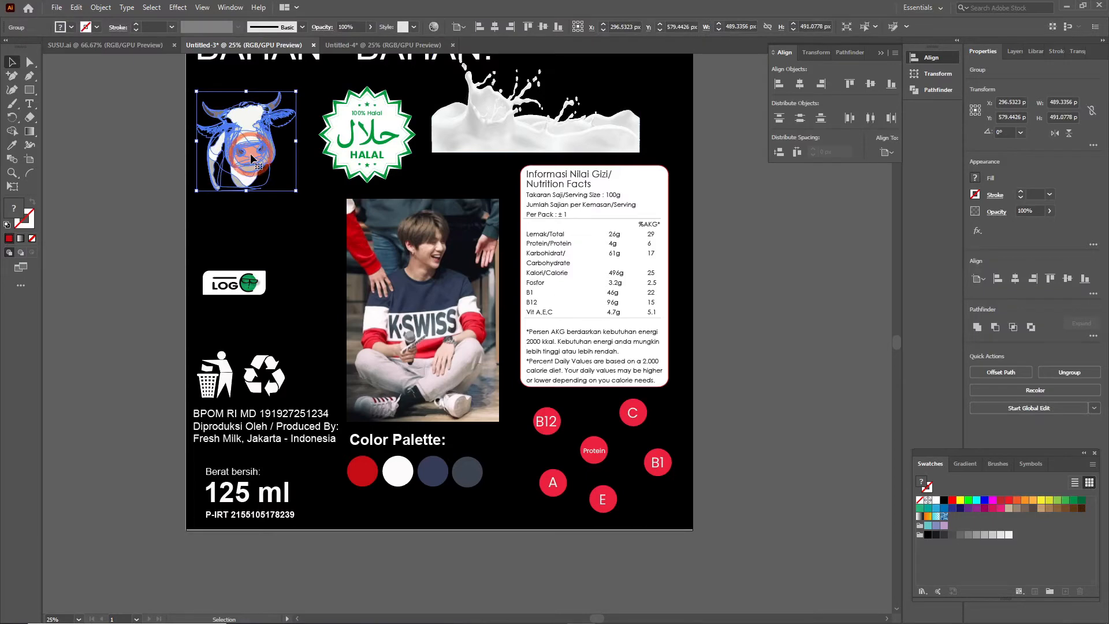
pyautogui.hotkey('ctrl', 'c')
pyautogui.scroll(3, 311, 249)
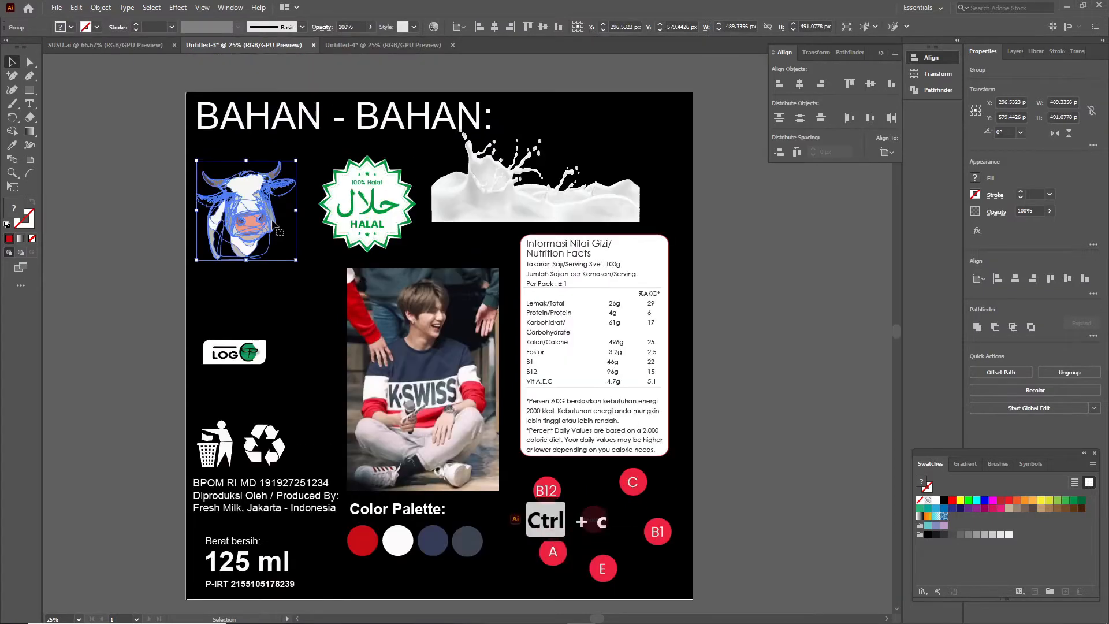
# Paste the cow head into Untitled-4 on the navy area above the splash and scale it to about 390 px wide
pyautogui.click(382, 45)
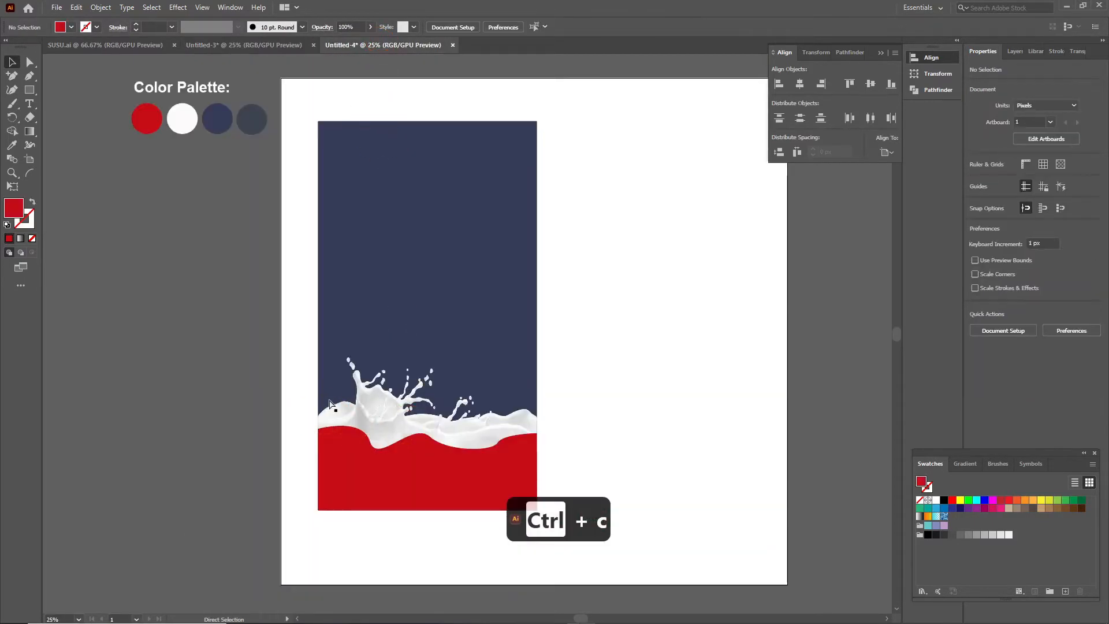
pyautogui.hotkey('ctrl', 'v')
pyautogui.moveTo(463, 338); pyautogui.dragTo(425, 276)
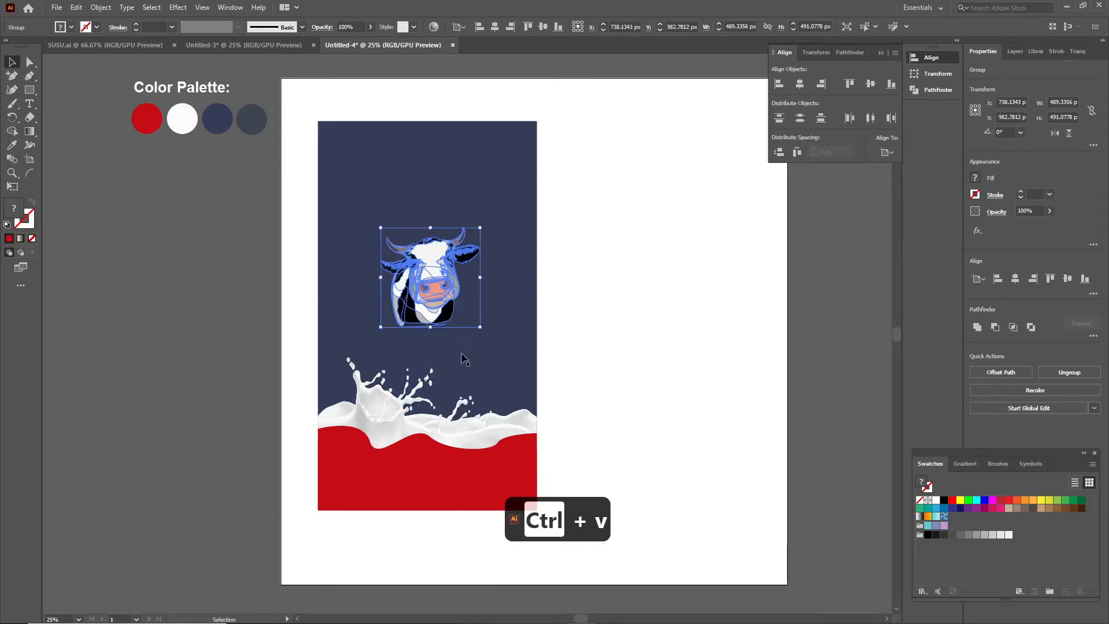
pyautogui.moveTo(479, 325); pyautogui.dragTo(457, 312)
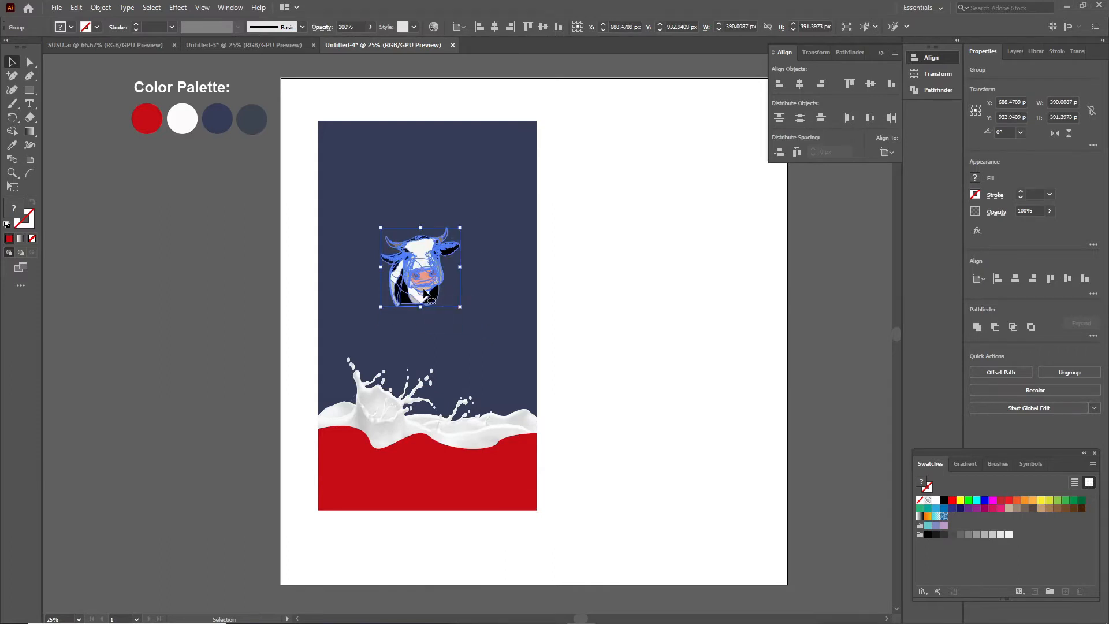
# Align the cow head and the grouped panel by their horizontal centres and deselect them
pyautogui.keyDown('shift'); pyautogui.click(512, 280); pyautogui.keyUp('shift')
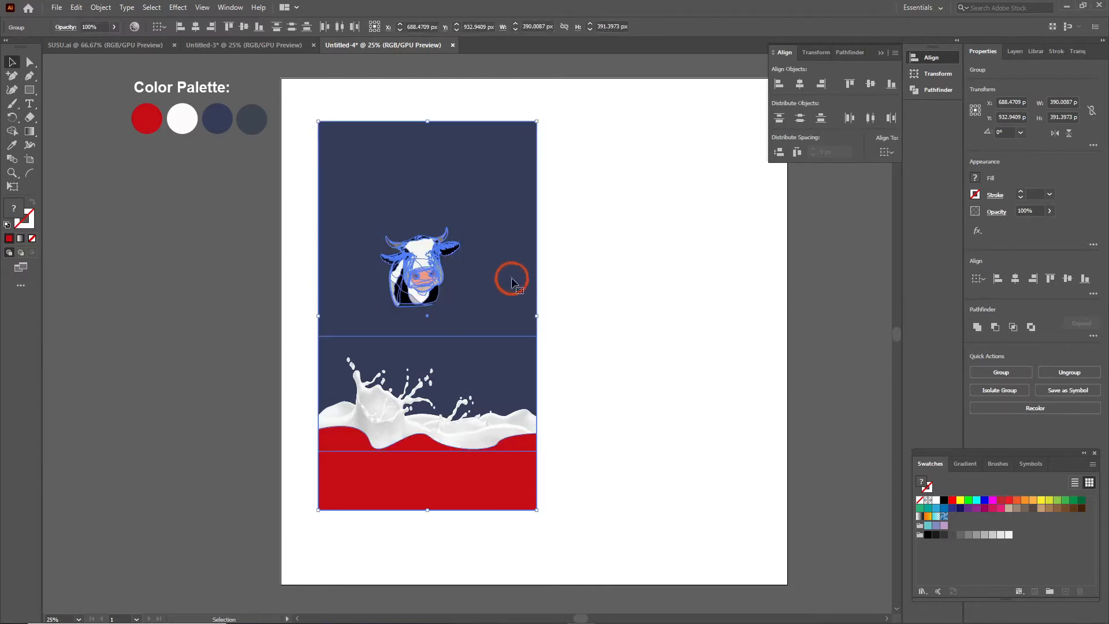
pyautogui.click(802, 84)
pyautogui.click(178, 347)
pyautogui.click(284, 325)
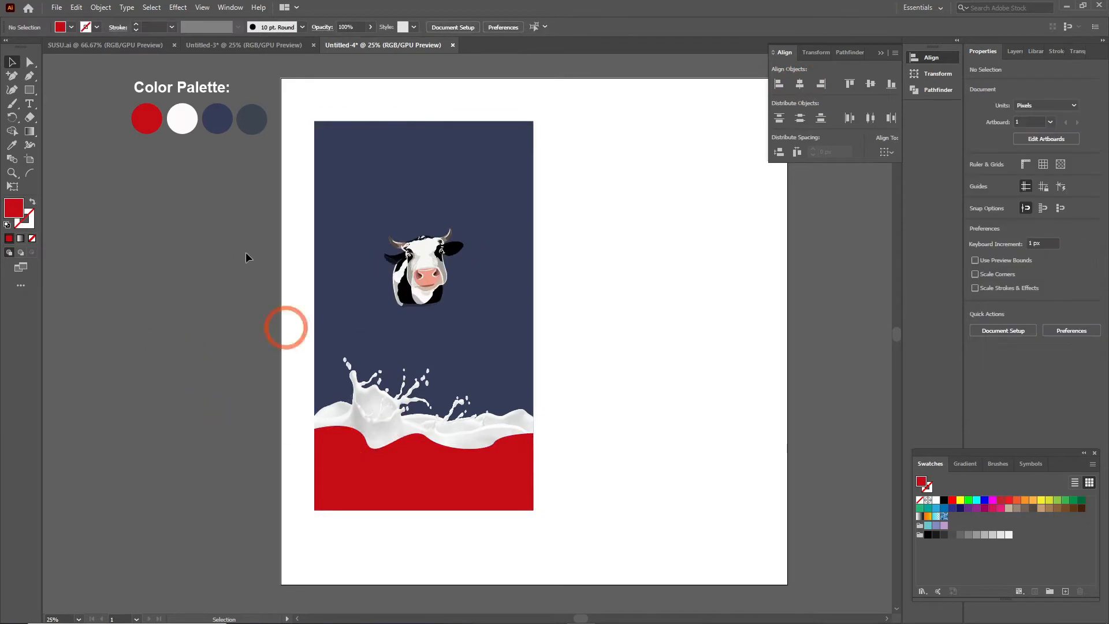
# Add the text "Kaya Vitamin & Protein" beside the artboard and fill it with the palette's white
pyautogui.click(37, 127)
pyautogui.click(161, 418)
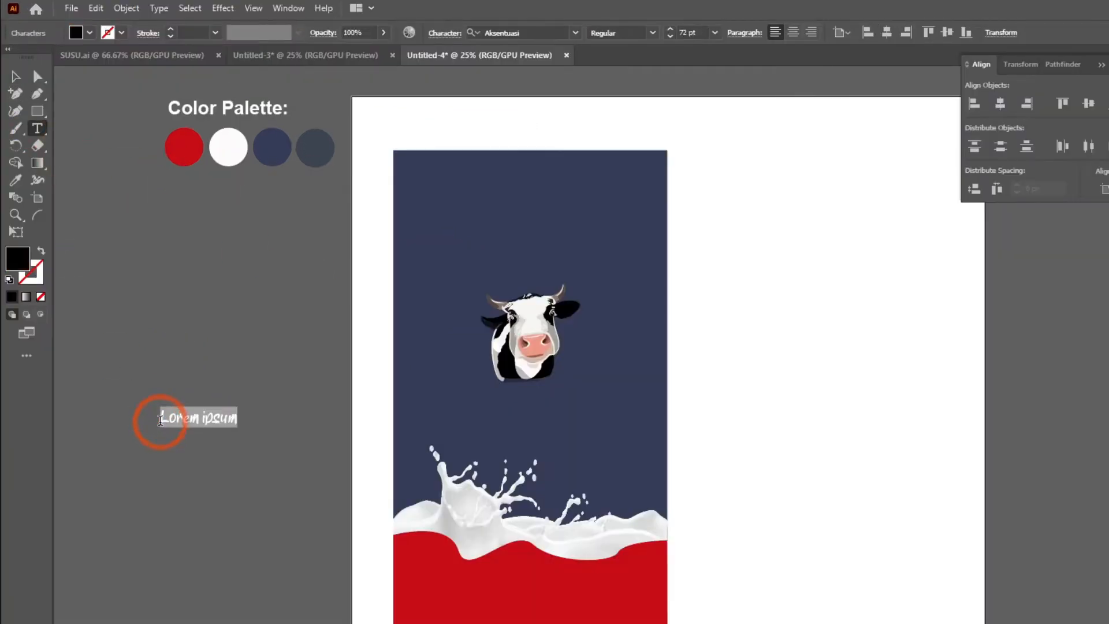
pyautogui.write('Kaya Vitamin & Protein')
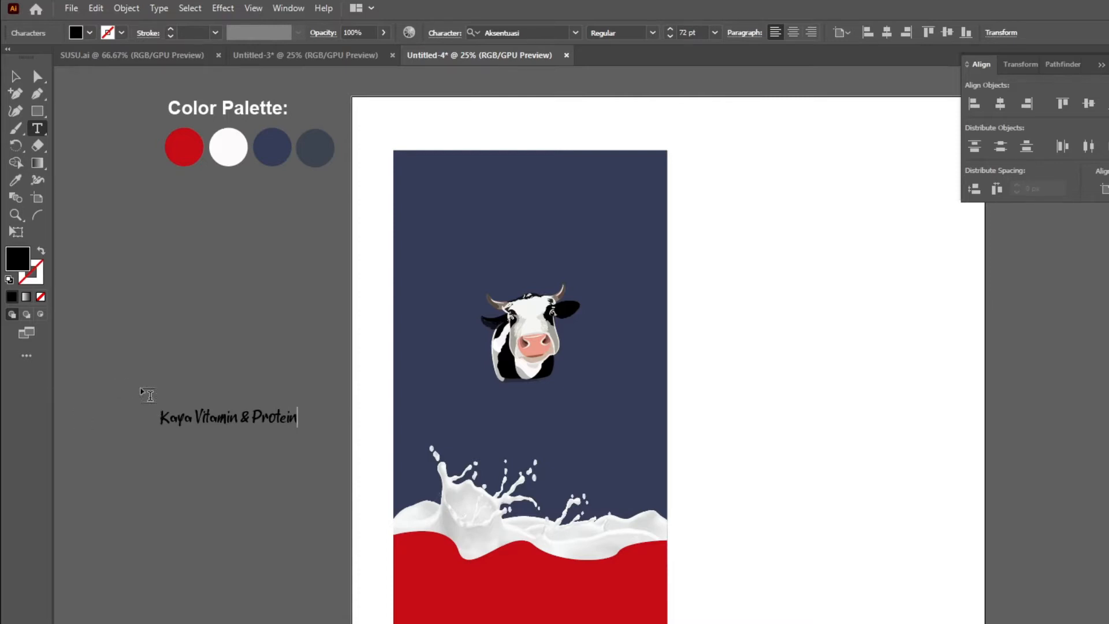
pyautogui.press('Escape')
pyautogui.click(16, 180)
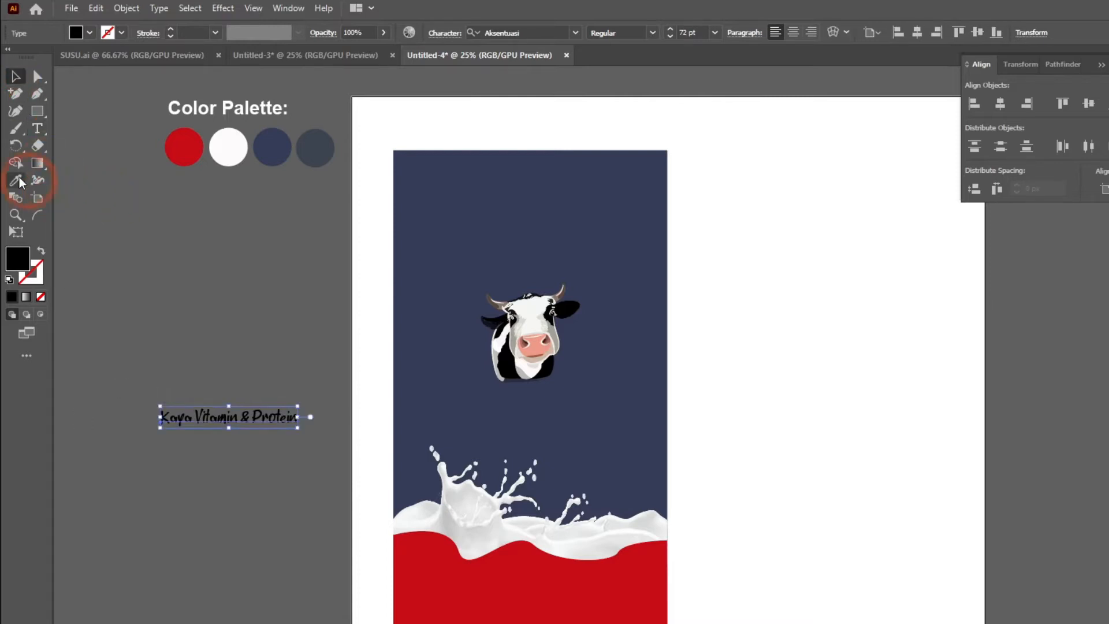
pyautogui.click(228, 147)
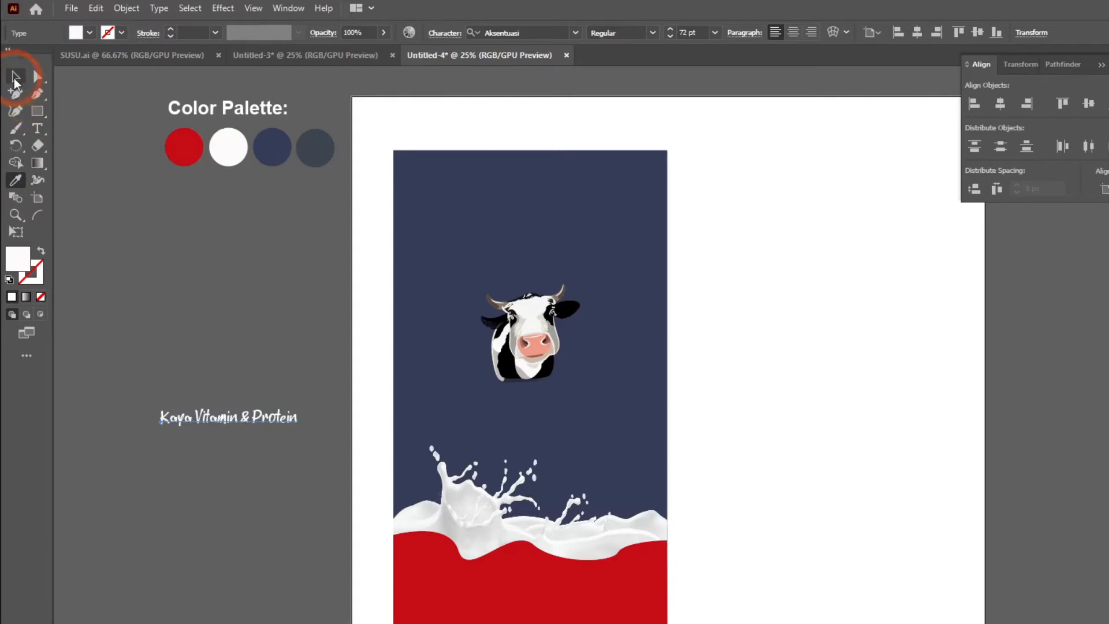
# Move the white "Kaya Vitamin & Protein" text onto the navy panel, centred just below the cow head
pyautogui.click(15, 75)
pyautogui.moveTo(217, 418); pyautogui.dragTo(248, 411)
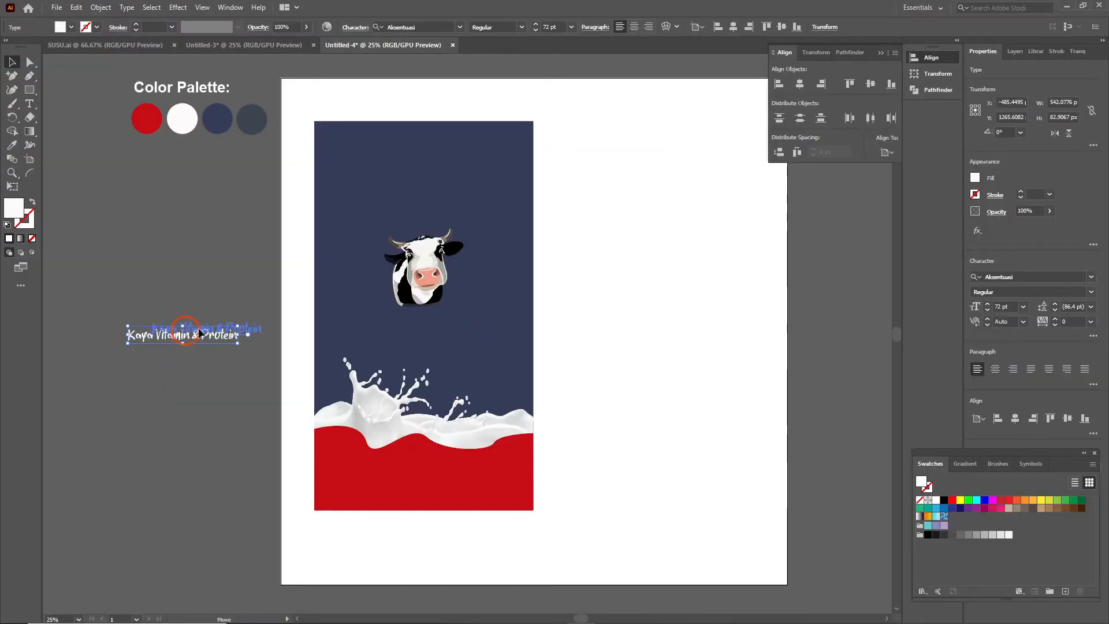
pyautogui.moveTo(198, 332); pyautogui.dragTo(408, 340)
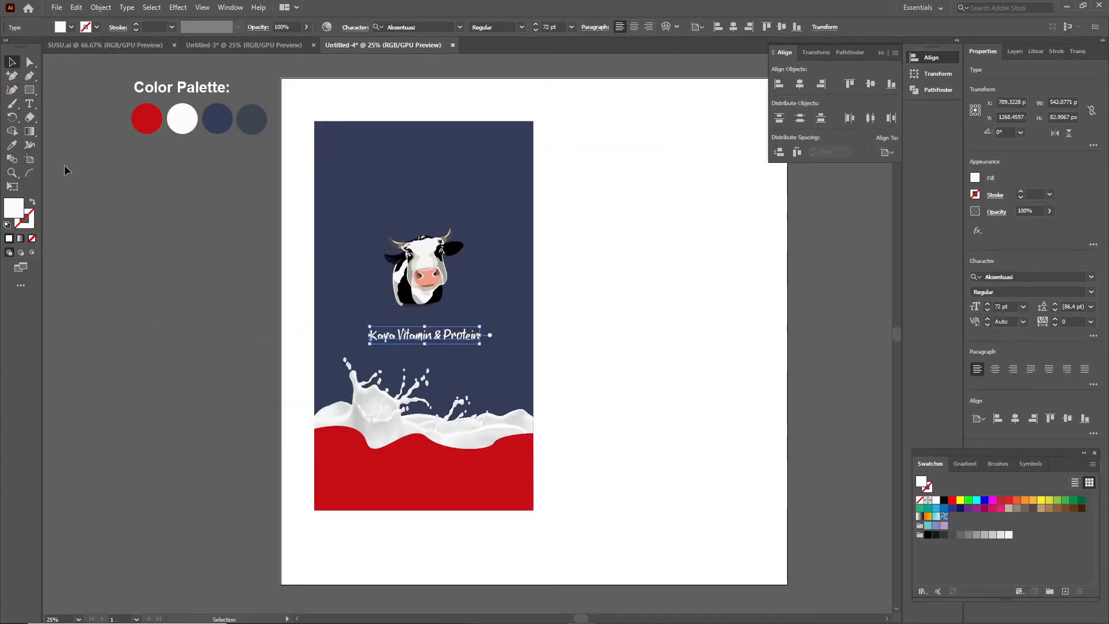
pyautogui.rightClick(35, 96)
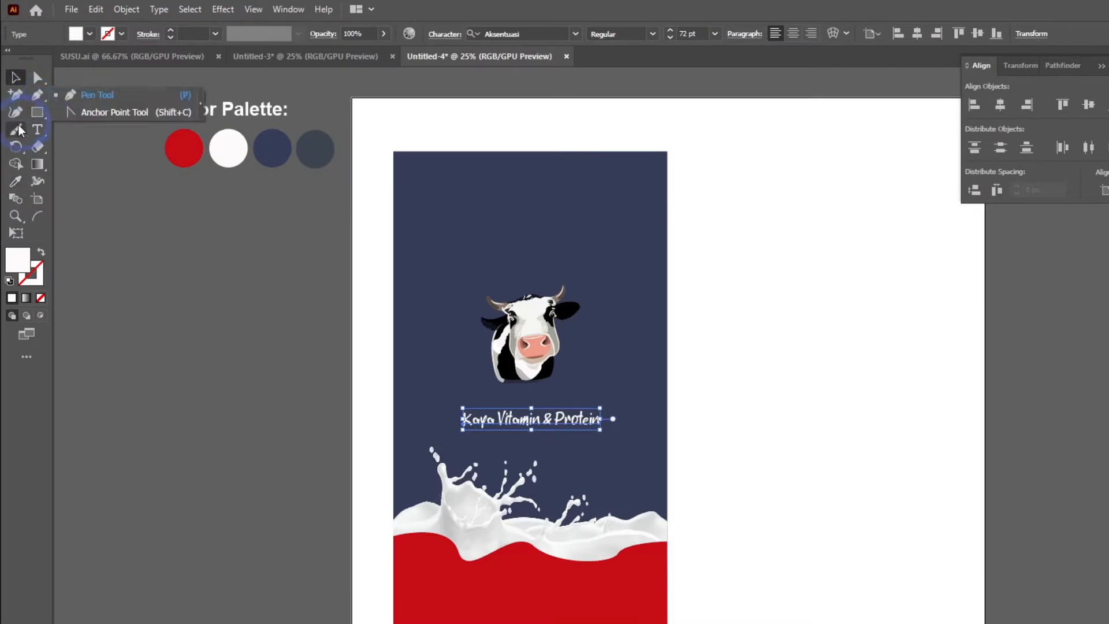
pyautogui.click(16, 114)
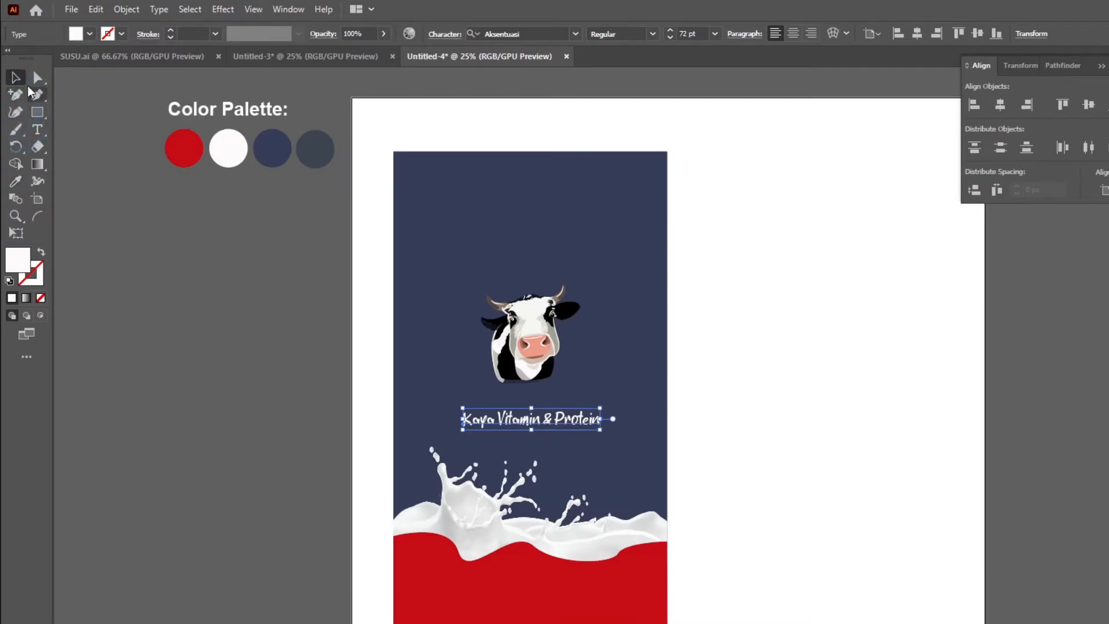
pyautogui.rightClick(35, 111)
pyautogui.click(15, 126)
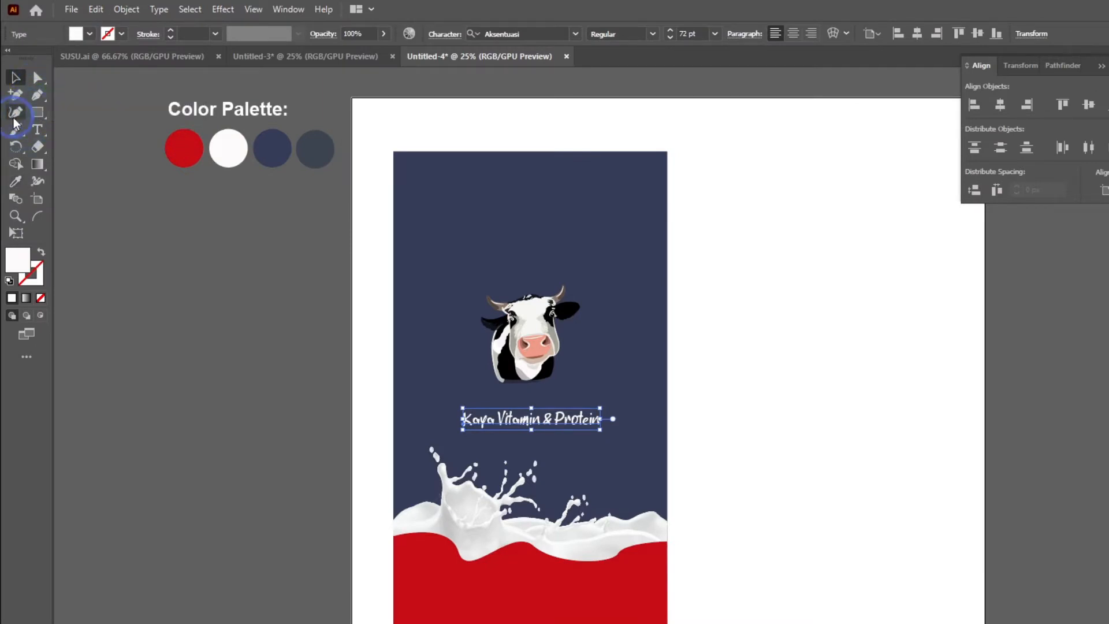
# Paint a straight white line about 570 px wide between the cow head and the text with the Paintbrush tool
pyautogui.rightClick(15, 128)
pyautogui.click(81, 130)
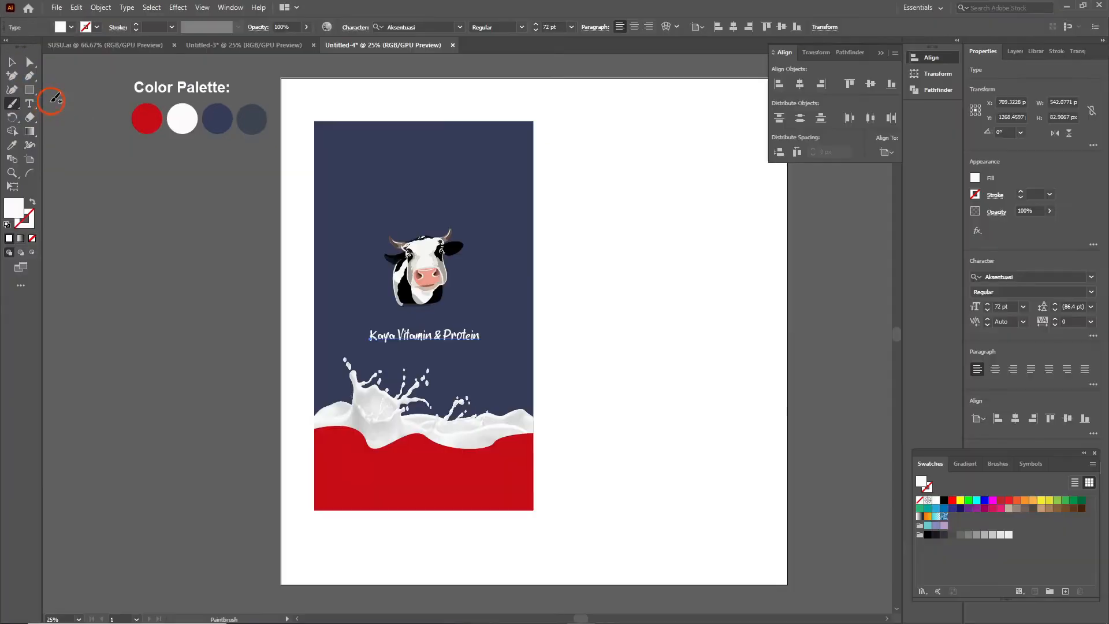
pyautogui.moveTo(351, 326); pyautogui.dragTo(468, 319)
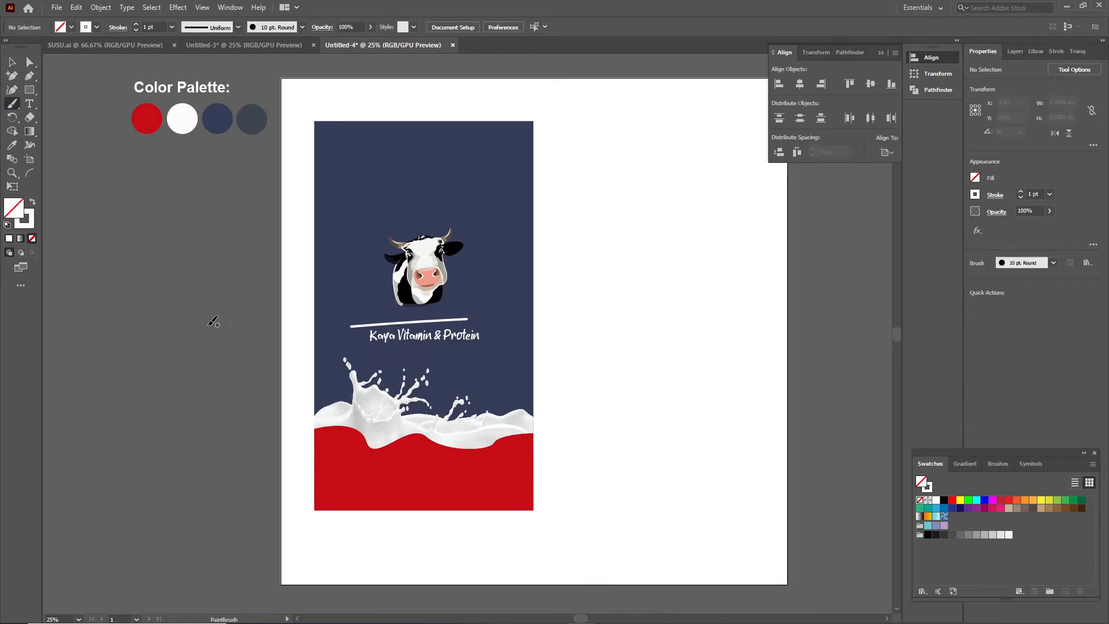
# Nudge the white line right and up in large increments to sit above the "Kaya Vitamin & Protein" text
pyautogui.click(11, 61)
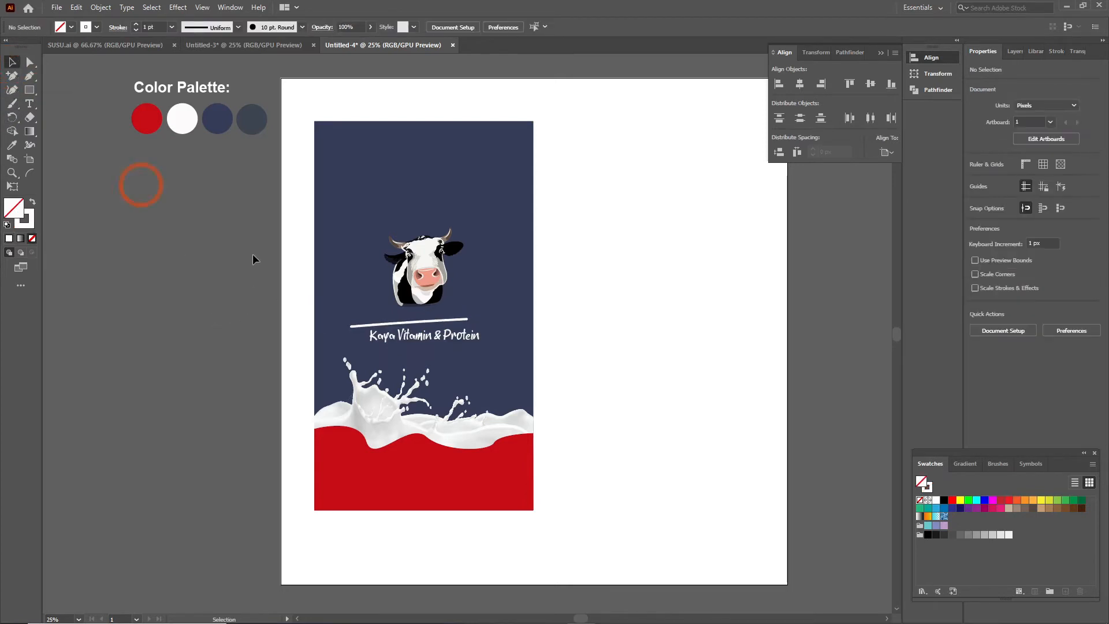
pyautogui.click(386, 325)
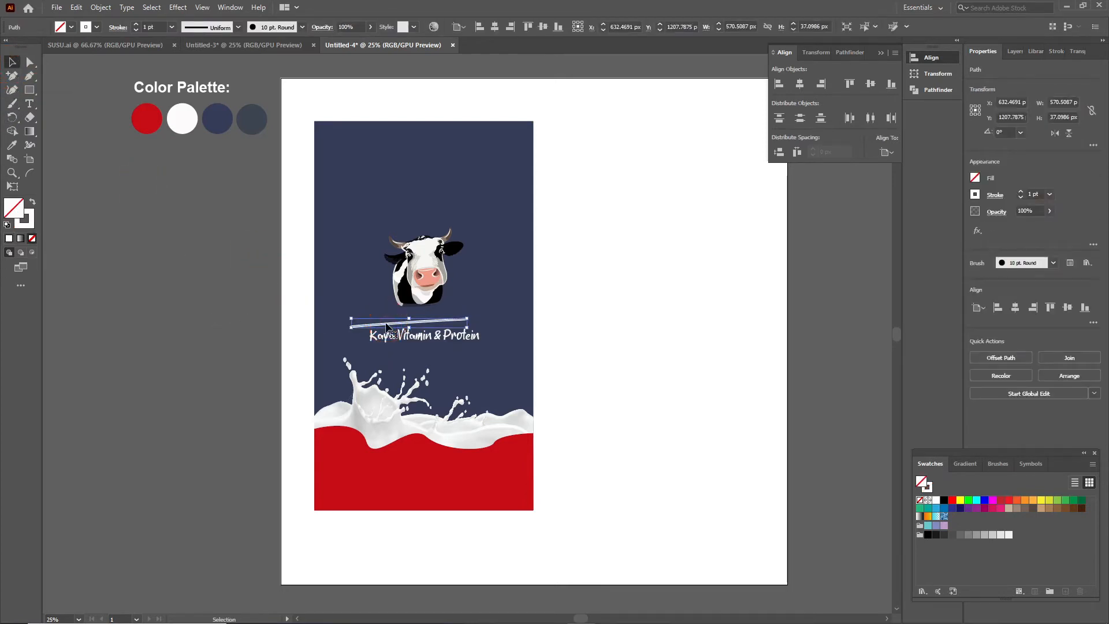
pyautogui.hotkey('shift', 'Right')
pyautogui.hotkey('shift', 'Right')
pyautogui.hotkey('shift', 'Right')
pyautogui.hotkey('shift', 'Right')
pyautogui.hotkey('shift', 'Right')
pyautogui.hotkey('shift', 'Right')
pyautogui.hotkey('shift', 'Right')
pyautogui.hotkey('shift', 'Right')
pyautogui.hotkey('shift', 'Right')
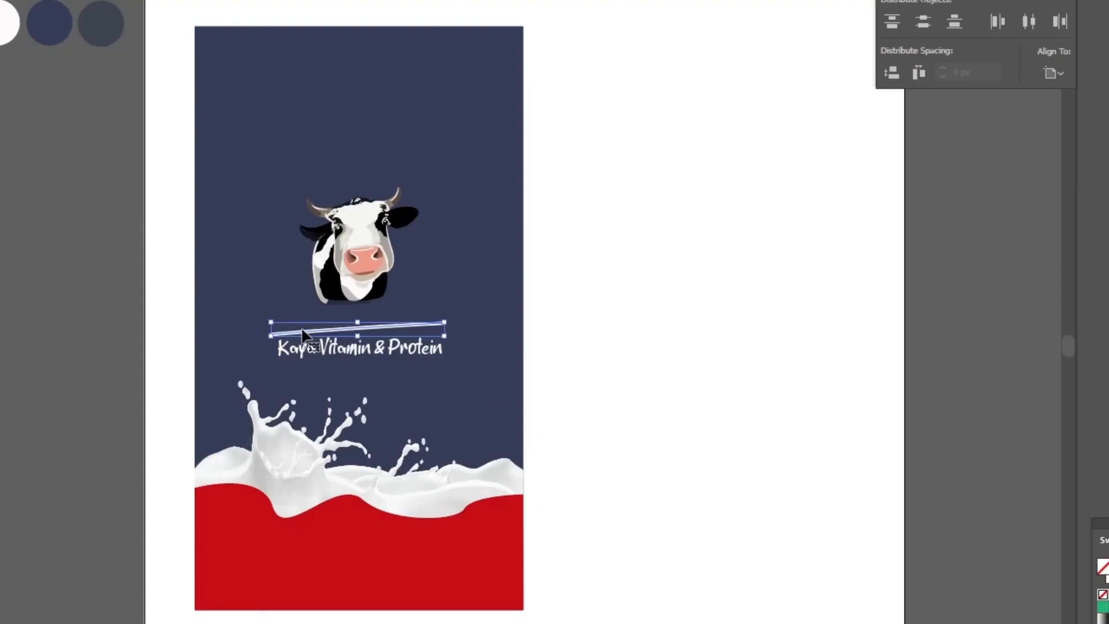
pyautogui.hotkey('shift', 'Up')
pyautogui.hotkey('shift', 'Up')
pyautogui.hotkey('shift', 'Up')
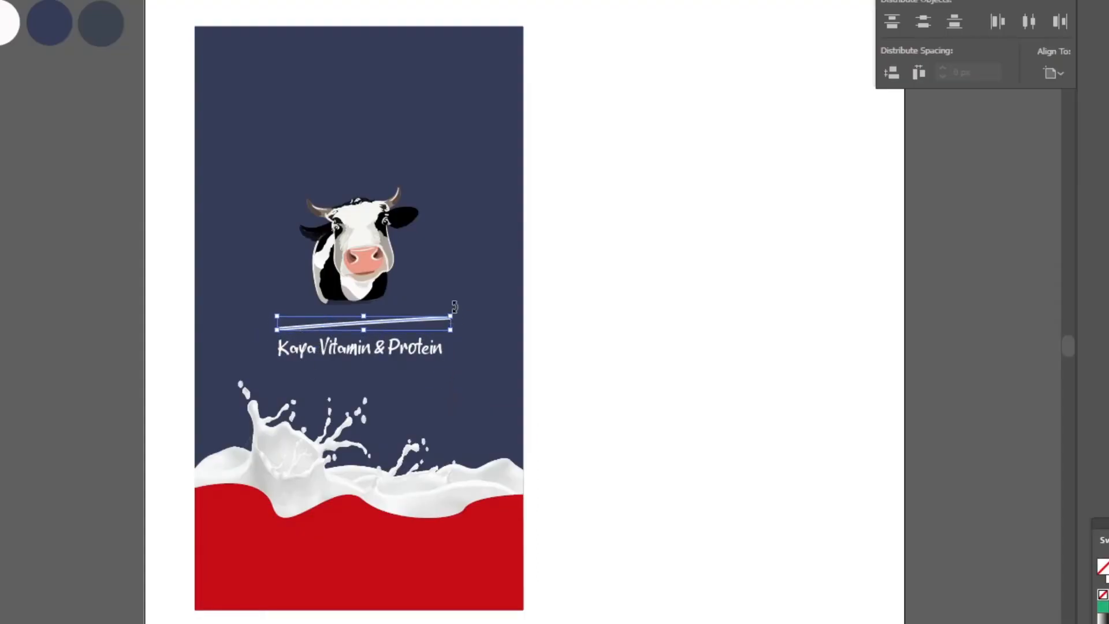
# Rotate the white line until it is nearly horizontal and nudge it down slightly toward the text
pyautogui.moveTo(455, 307); pyautogui.dragTo(425, 341)
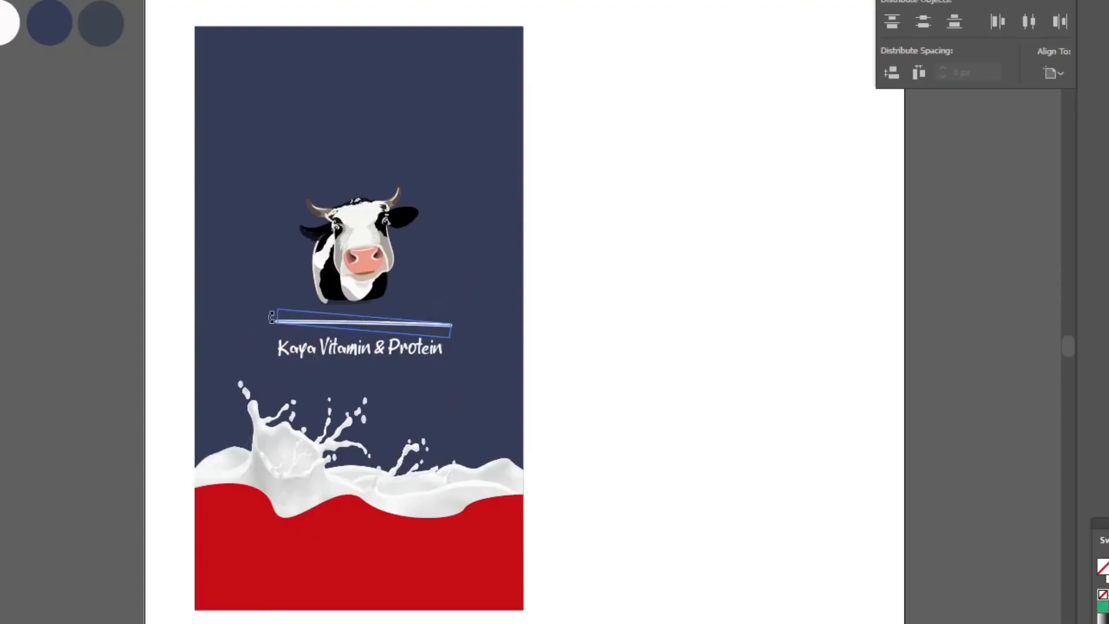
pyautogui.moveTo(271, 317); pyautogui.dragTo(269, 324)
pyautogui.press('Down')
pyautogui.press('Down')
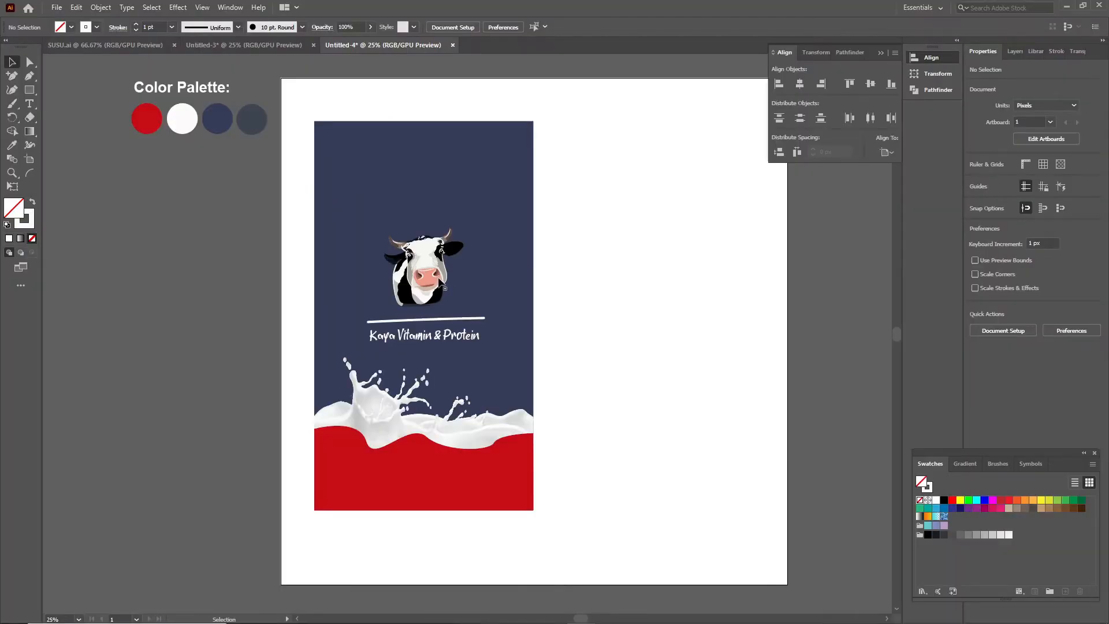
# Align the cow head, the white line and the "Kaya Vitamin & Protein" text on a common horizontal centre
pyautogui.click(384, 264)
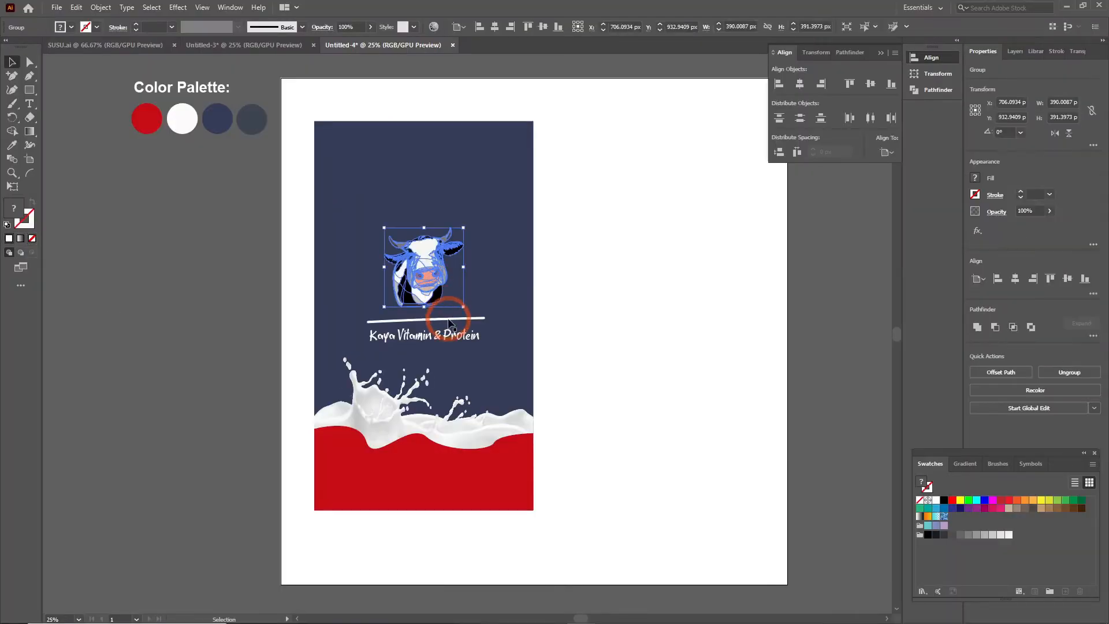
pyautogui.keyDown('shift'); pyautogui.click(450, 319); pyautogui.keyUp('shift')
pyautogui.keyDown('shift'); pyautogui.click(457, 335); pyautogui.keyUp('shift')
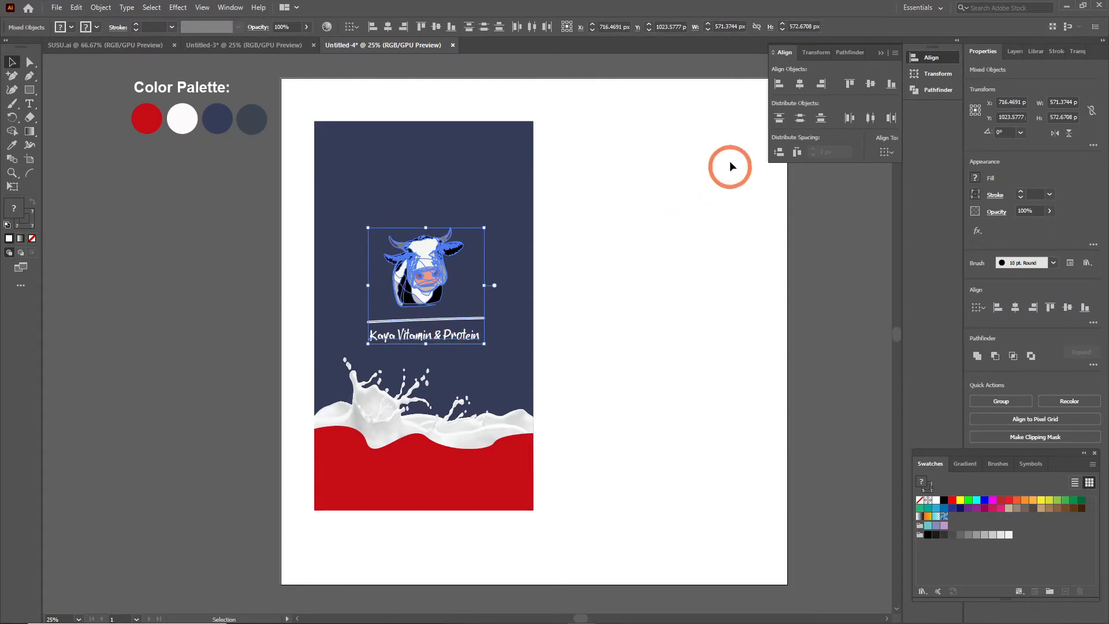
pyautogui.click(800, 84)
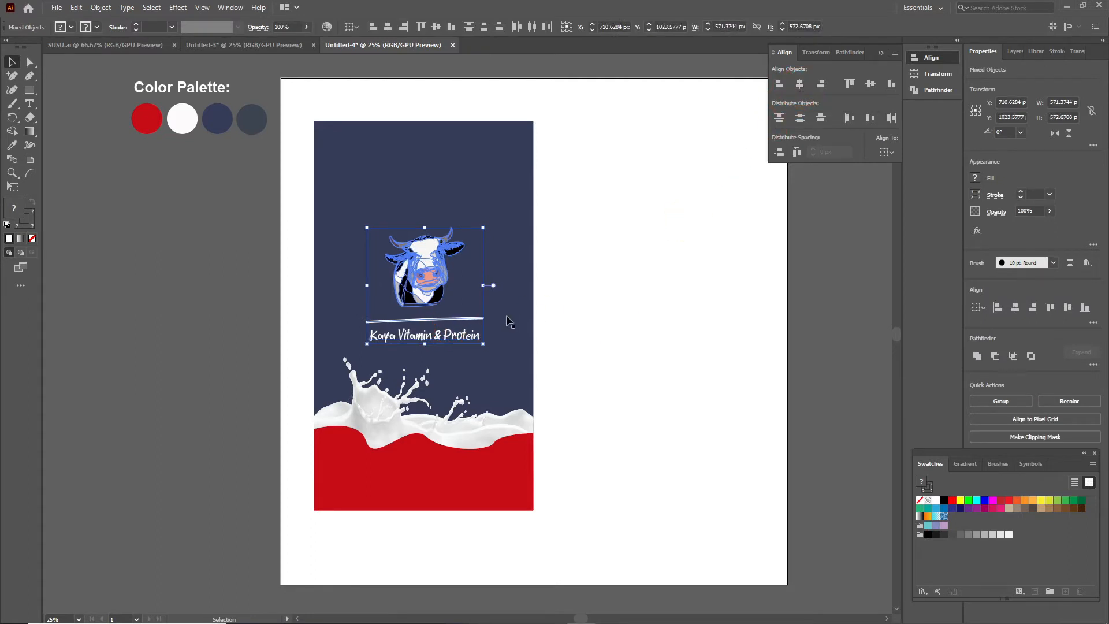
pyautogui.click(412, 312)
# Nudge the cow head straight down about 65 px so it rests on the white line
pyautogui.click(426, 294)
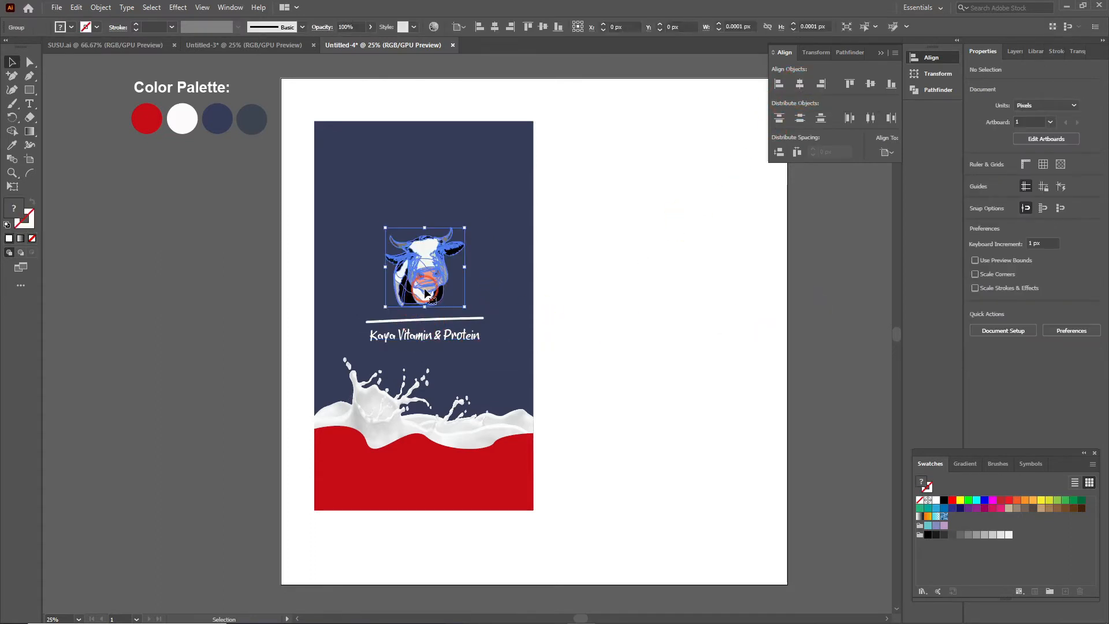
pyautogui.press('Down')
pyautogui.press('Down')
pyautogui.press('Down')
pyautogui.press('Down')
pyautogui.press('Down')
pyautogui.press('Down')
pyautogui.press('Down')
pyautogui.press('Down')
pyautogui.press('Down')
pyautogui.press('Down')
pyautogui.press('Down')
pyautogui.press('Down')
pyautogui.press('Down')
pyautogui.press('Down')
pyautogui.press('Down')
pyautogui.press('Down')
pyautogui.press('Down')
pyautogui.press('Down')
pyautogui.press('Down')
pyautogui.press('Down')
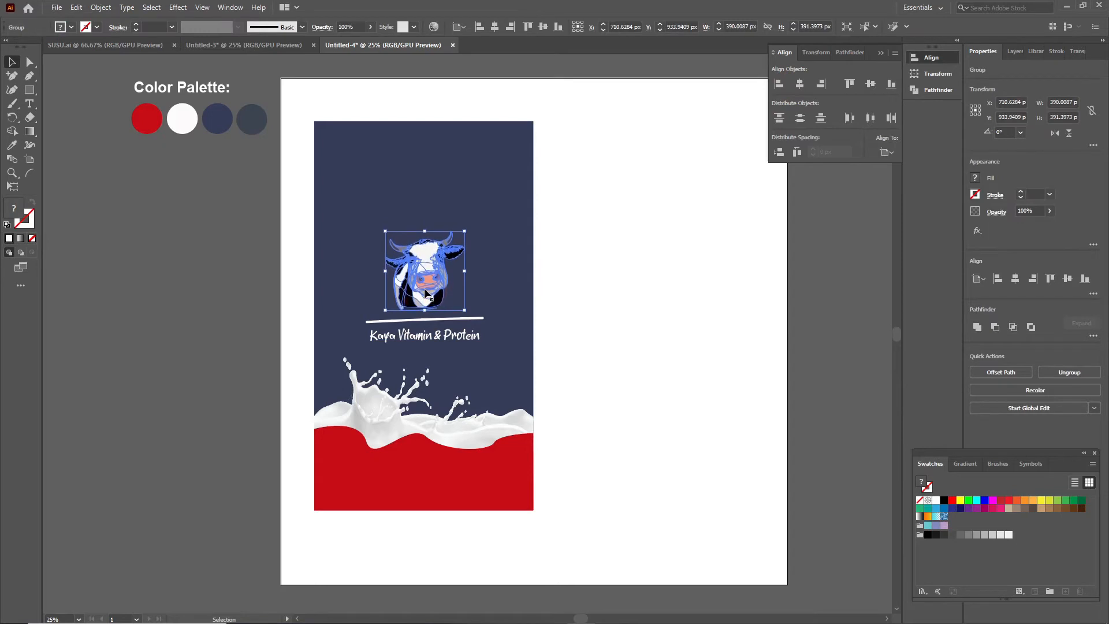
pyautogui.press('Down')
pyautogui.press('Down')
pyautogui.press('Down')
pyautogui.press('Down')
pyautogui.press('Down')
pyautogui.press('Down')
pyautogui.press('Down')
pyautogui.press('Down')
pyautogui.press('Down')
pyautogui.press('Down')
pyautogui.press('Down')
pyautogui.press('Down')
pyautogui.press('Down')
pyautogui.press('Down')
pyautogui.press('Down')
pyautogui.press('Down')
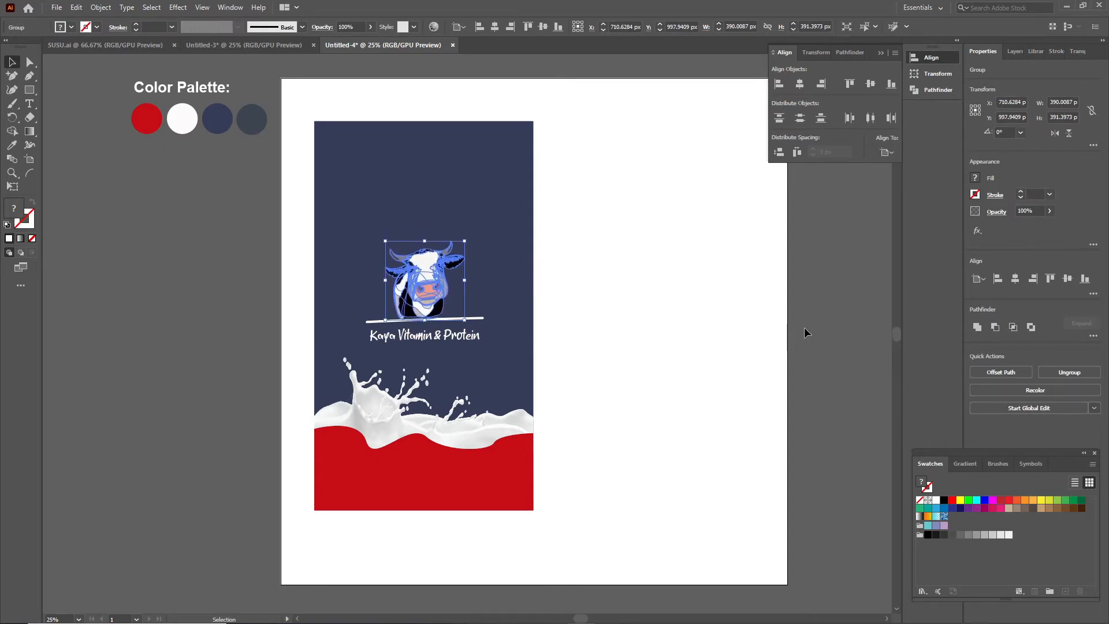
pyautogui.click(690, 364)
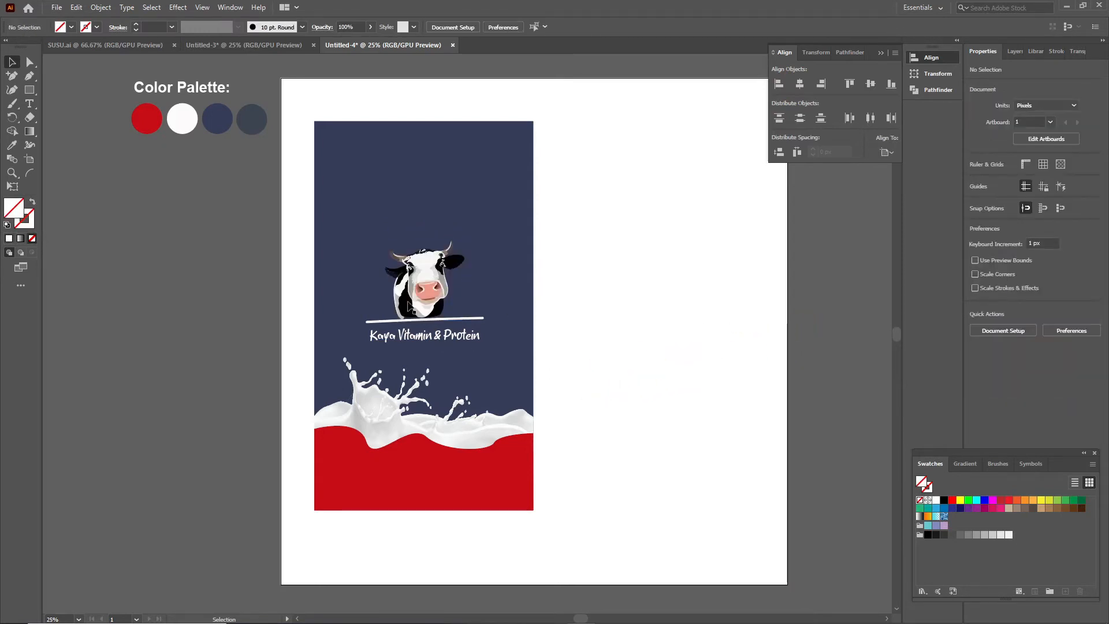
# Group the white line, the "Kaya Vitamin & Protein" text and the cow head into one object
pyautogui.click(422, 329)
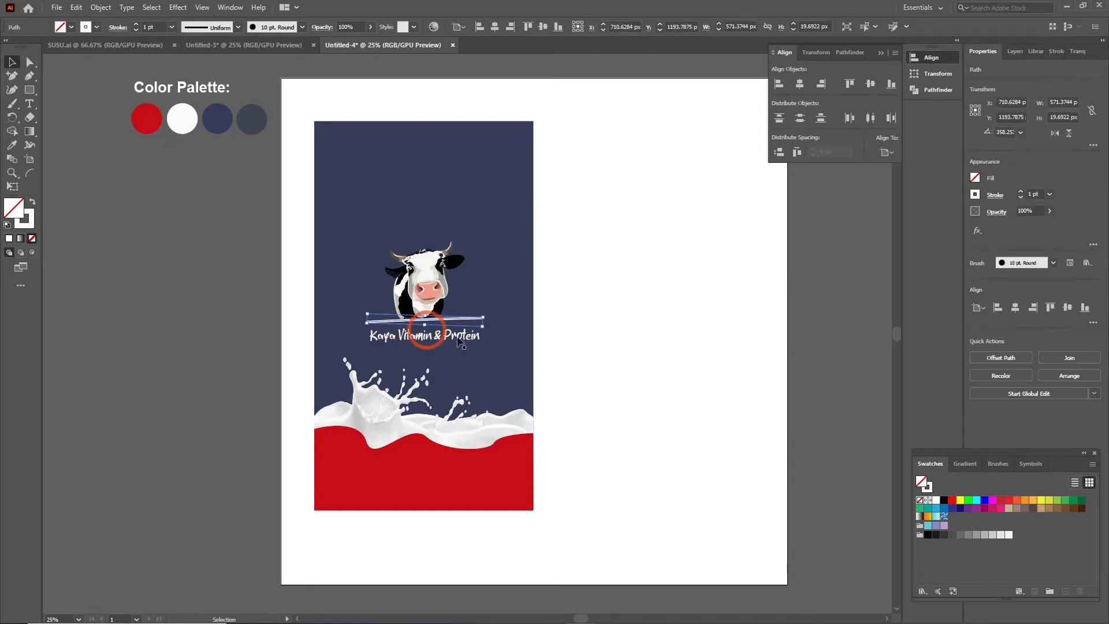
pyautogui.keyDown('shift'); pyautogui.click(463, 339); pyautogui.keyUp('shift')
pyautogui.keyDown('shift'); pyautogui.click(417, 292); pyautogui.keyUp('shift')
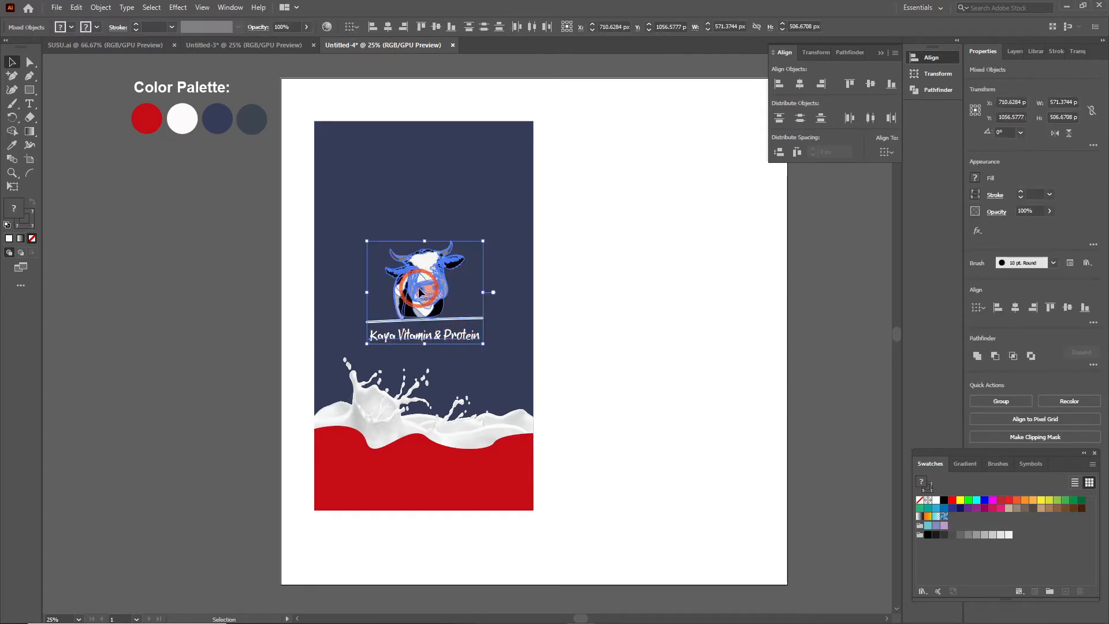
pyautogui.hotkey('ctrl', 'g')
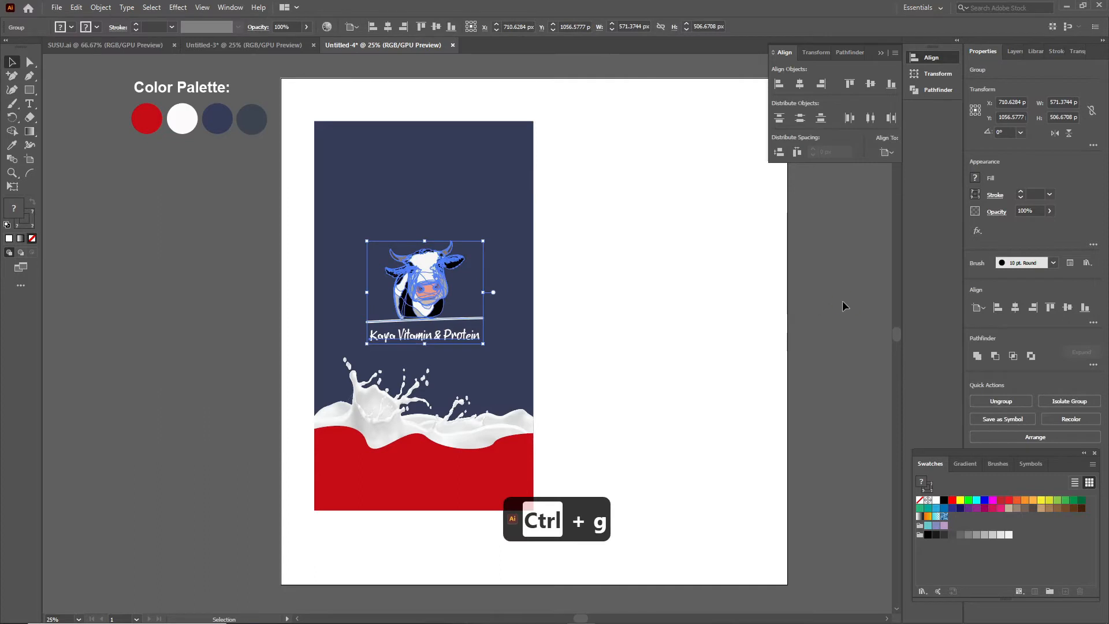
pyautogui.click(842, 306)
pyautogui.click(434, 289)
pyautogui.click(827, 300)
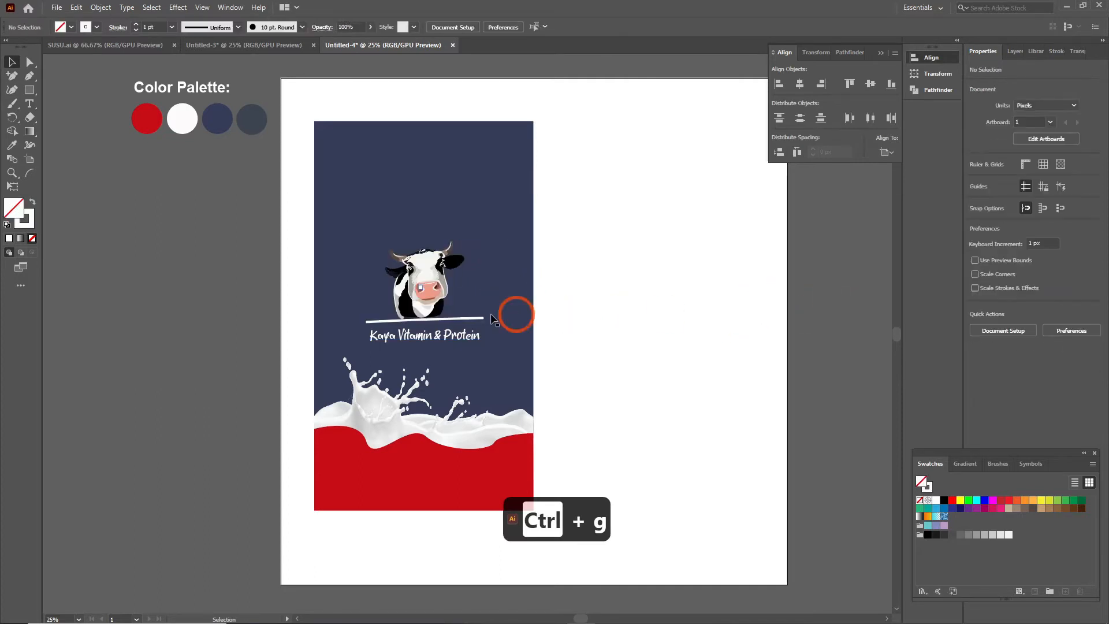
# Centre the cow logo group and the packaging background horizontally on each other
pyautogui.click(431, 295)
pyautogui.keyDown('shift'); pyautogui.click(504, 203); pyautogui.keyUp('shift')
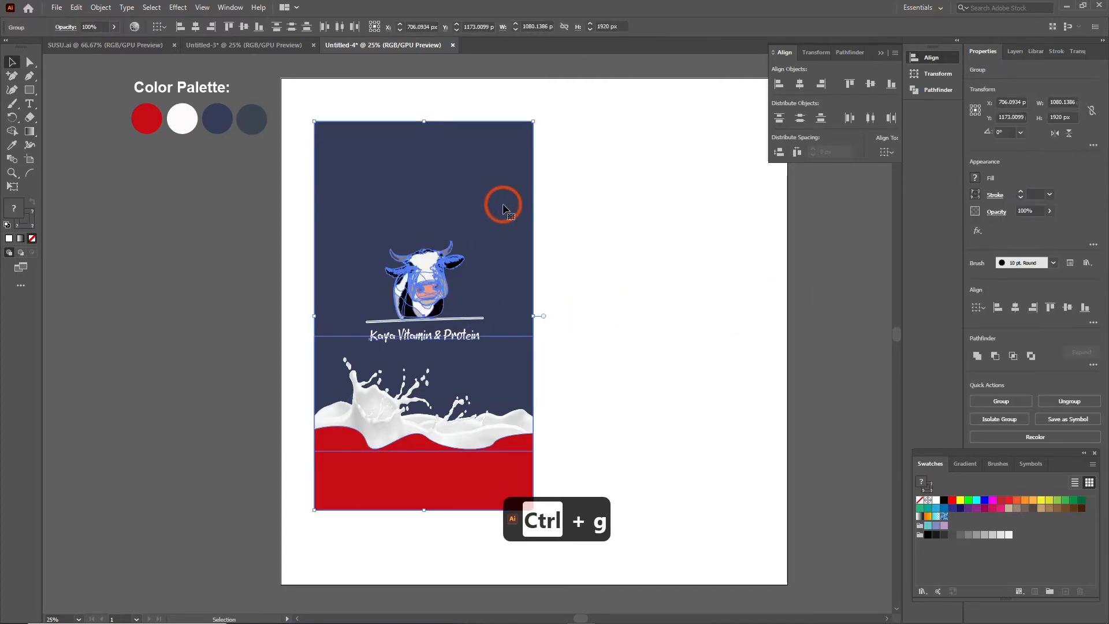
pyautogui.click(800, 85)
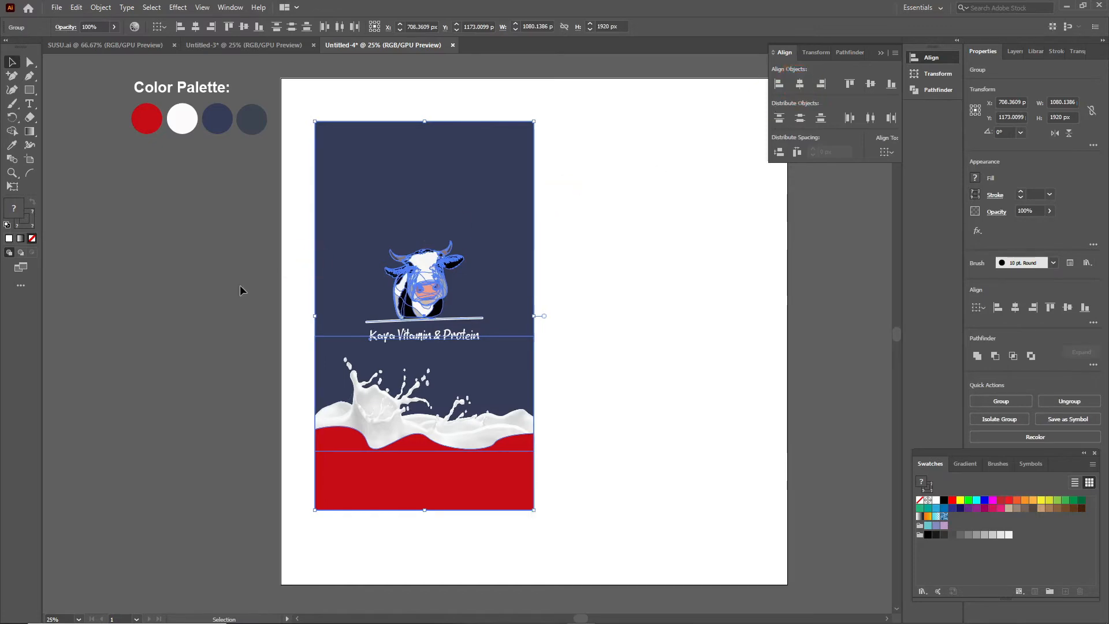
pyautogui.click(210, 333)
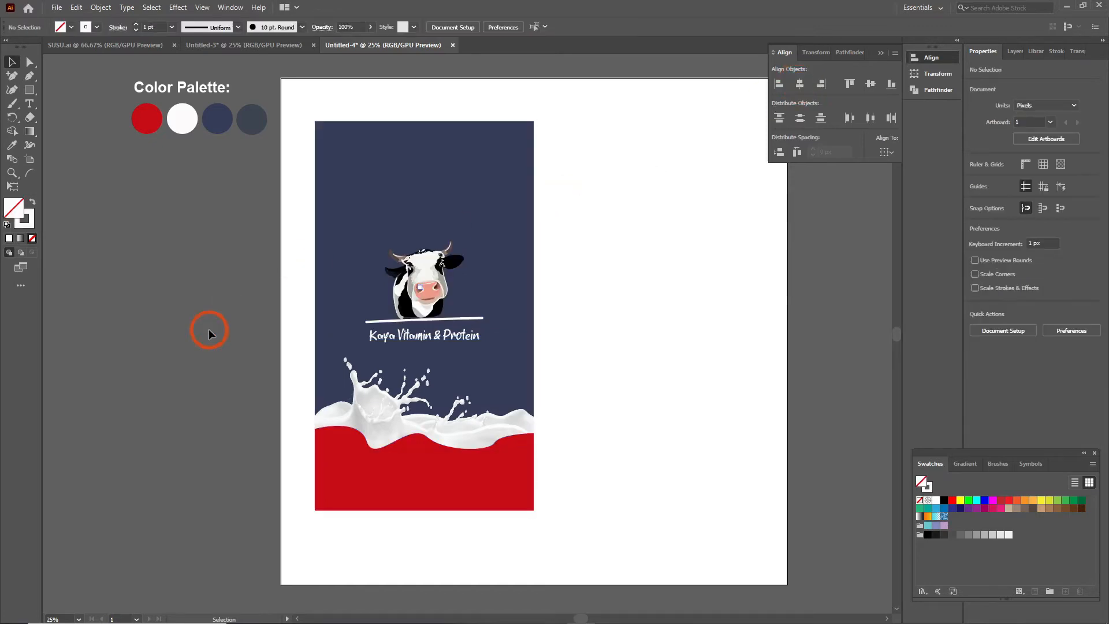
# Copy the group of red vitamin and protein badges from the Untitled-3 document and paste it into Untitled-4
pyautogui.click(220, 45)
pyautogui.click(543, 492)
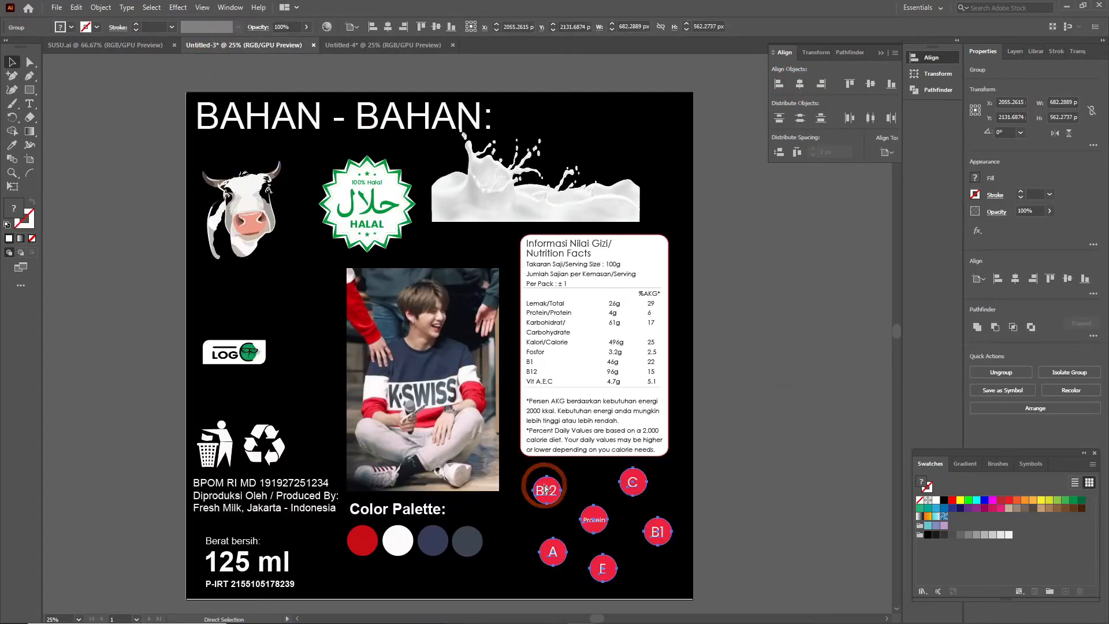
pyautogui.hotkey('ctrl', 'c')
pyautogui.click(383, 45)
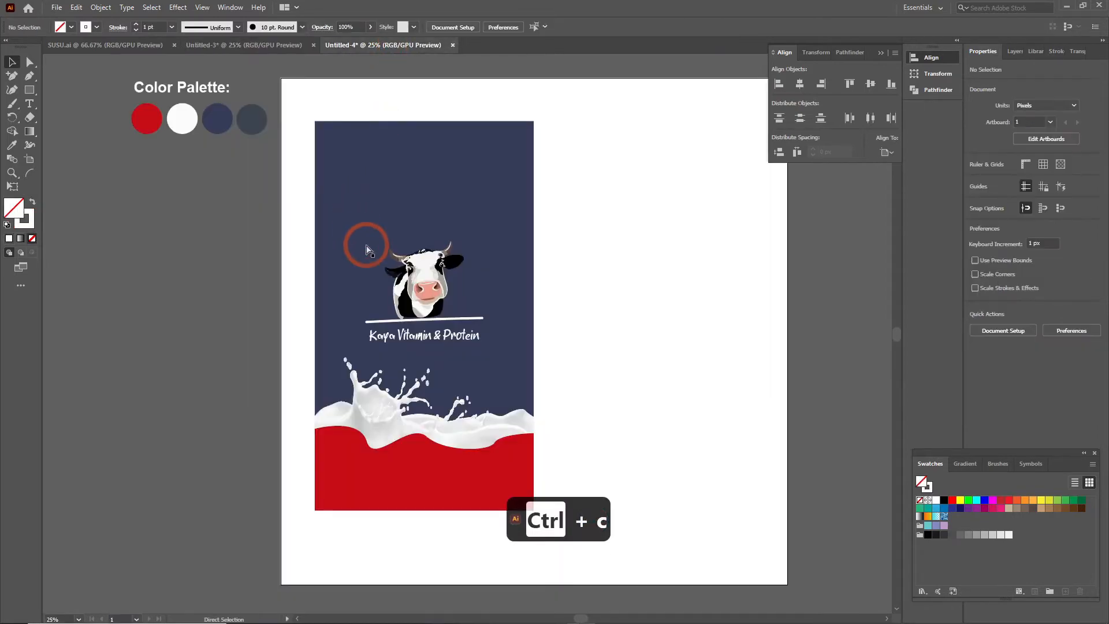
pyautogui.hotkey('ctrl', 'v')
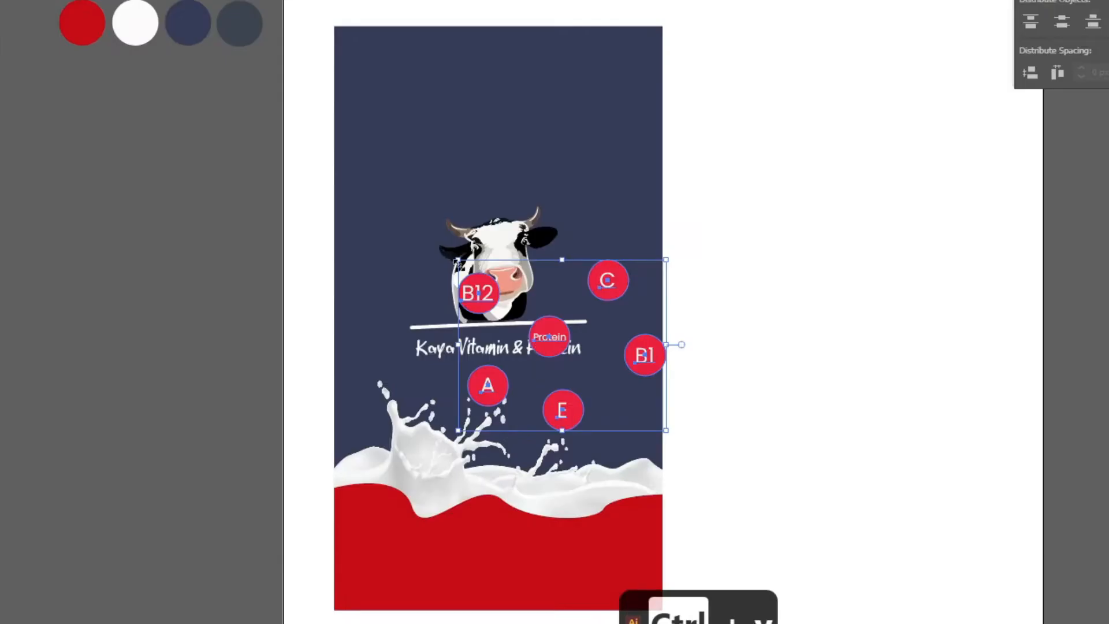
# Shrink the vitamin badge group to well under half its size and place it over the crown of the large milk splash
pyautogui.moveTo(459, 261); pyautogui.dragTo(520, 368)
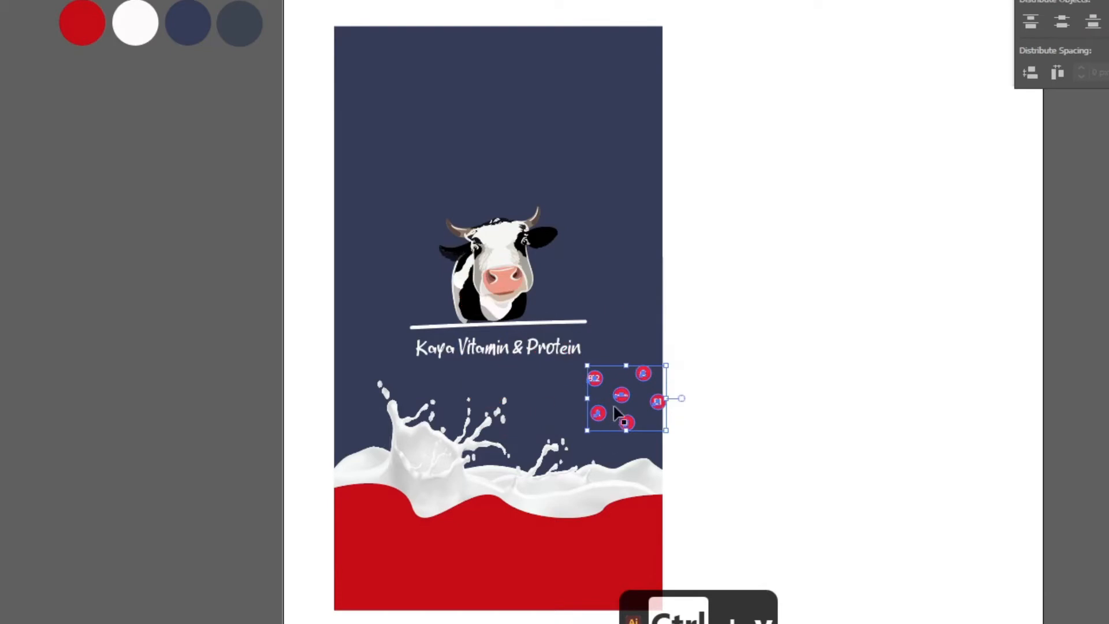
pyautogui.moveTo(624, 396); pyautogui.dragTo(421, 435)
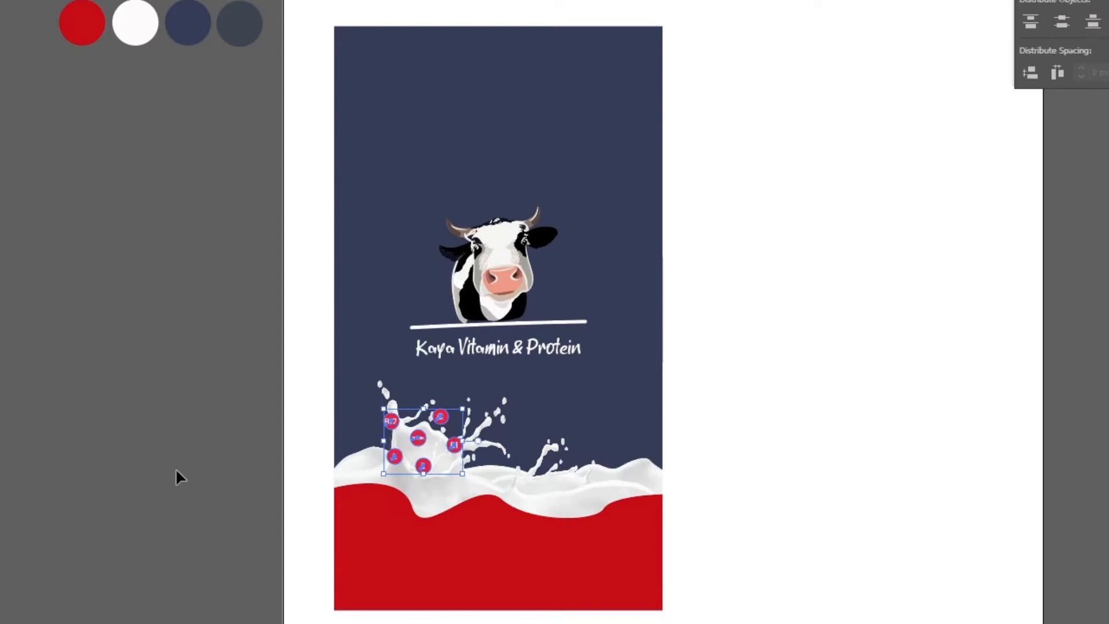
pyautogui.press('Right')
pyautogui.press('Right')
pyautogui.press('Right')
pyautogui.press('Right')
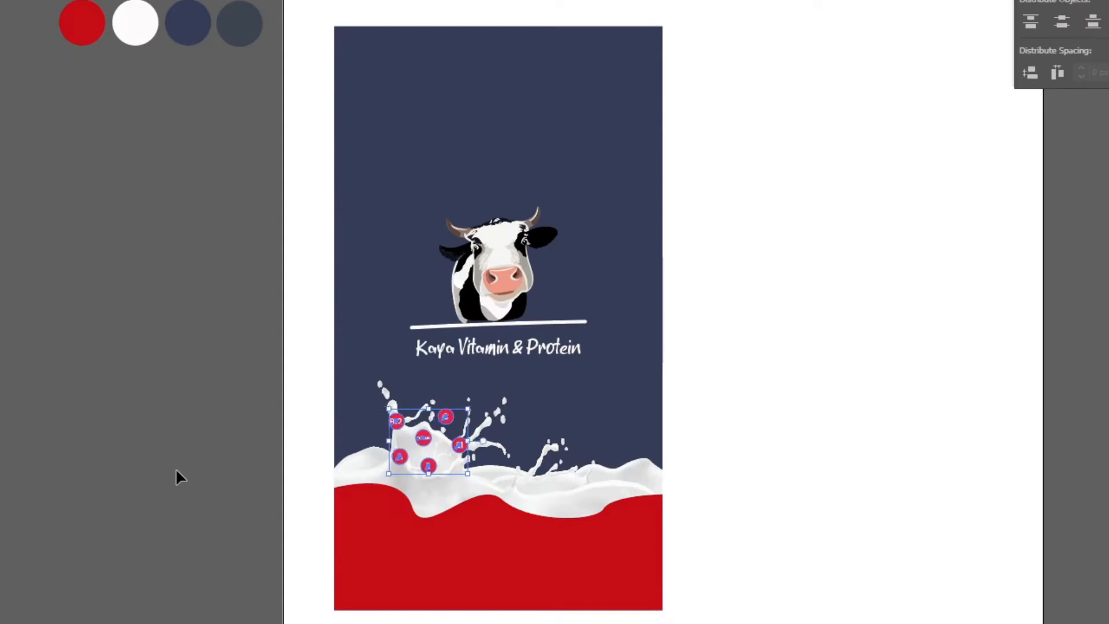
pyautogui.press('Down')
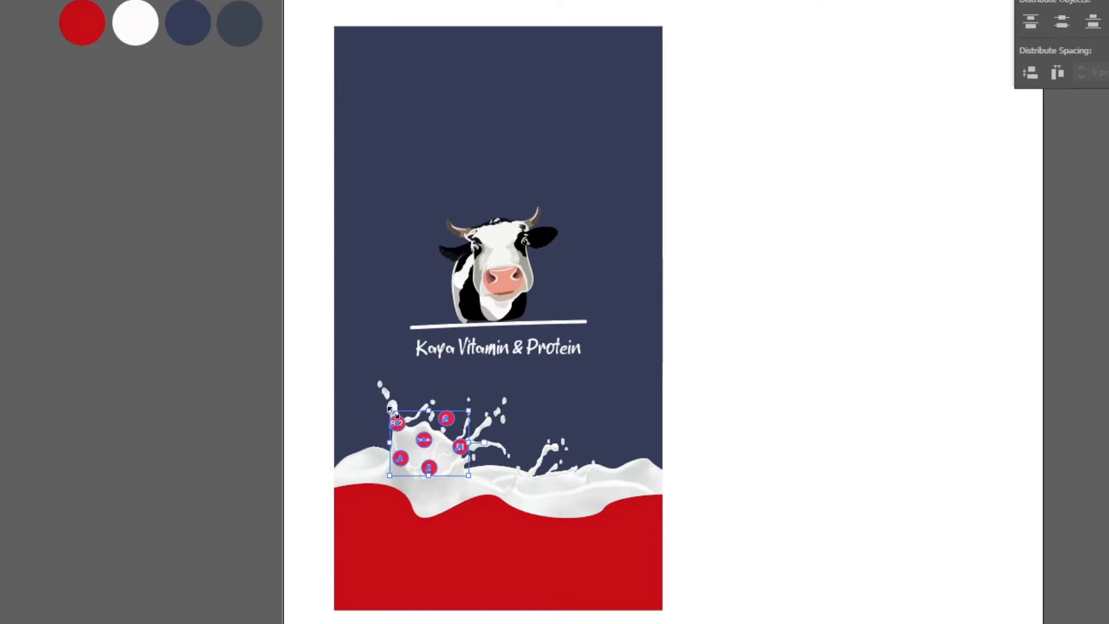
# Enlarge the vitamin badge group slightly toward its upper-left corner and deselect it
pyautogui.moveTo(390, 411); pyautogui.dragTo(382, 404)
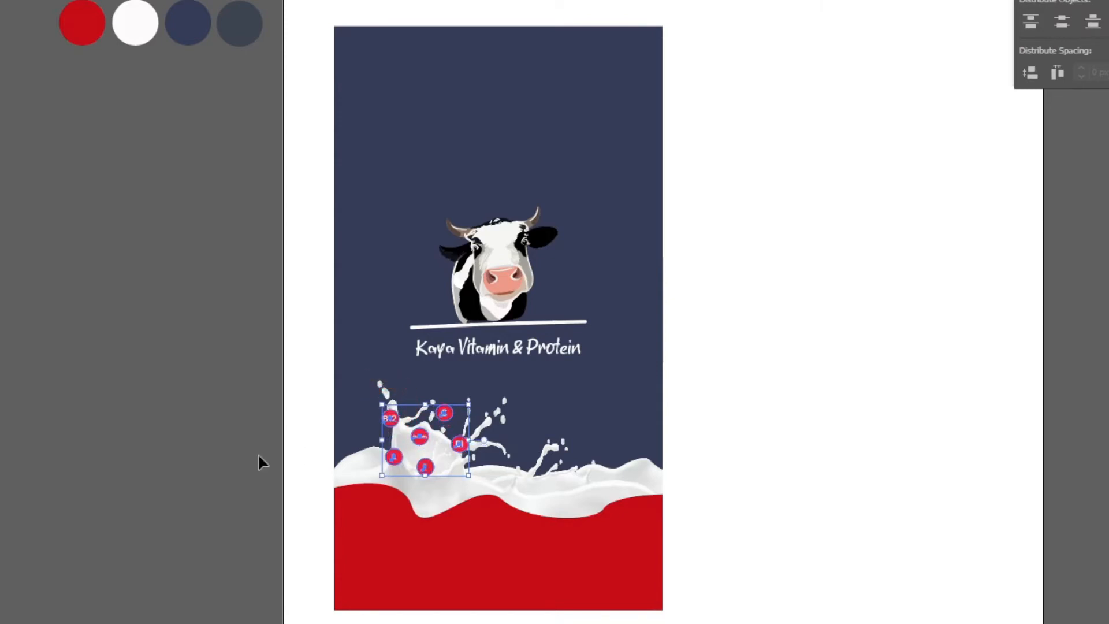
pyautogui.click(237, 461)
pyautogui.click(867, 502)
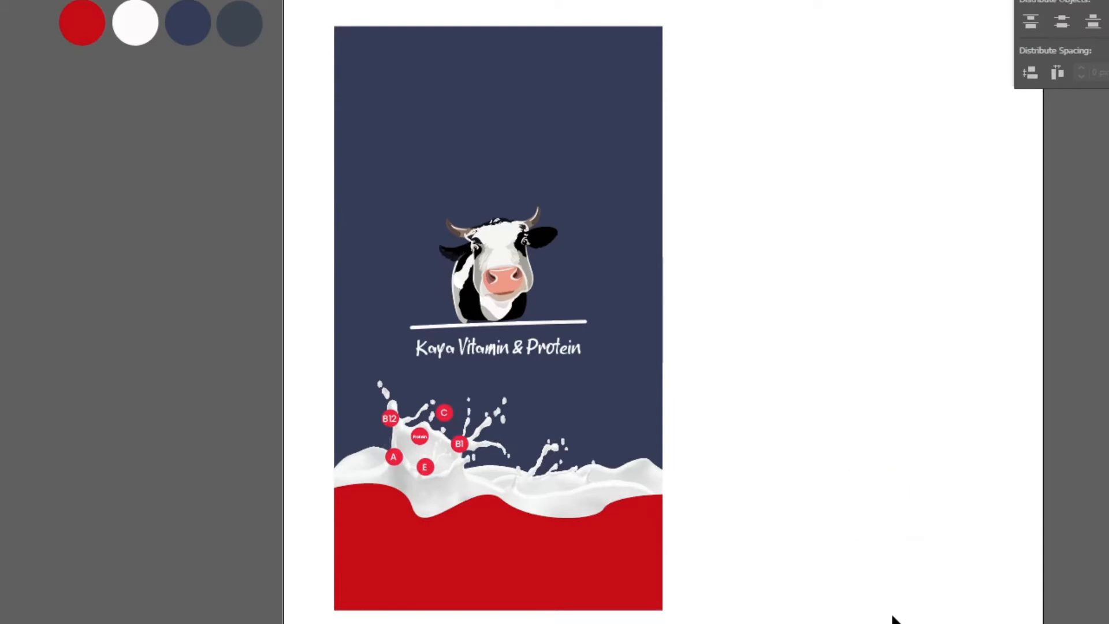
# Copy the green Halal seal from the Untitled-3 document and paste it into Untitled-4
pyautogui.hotkey('ctrl', '=')
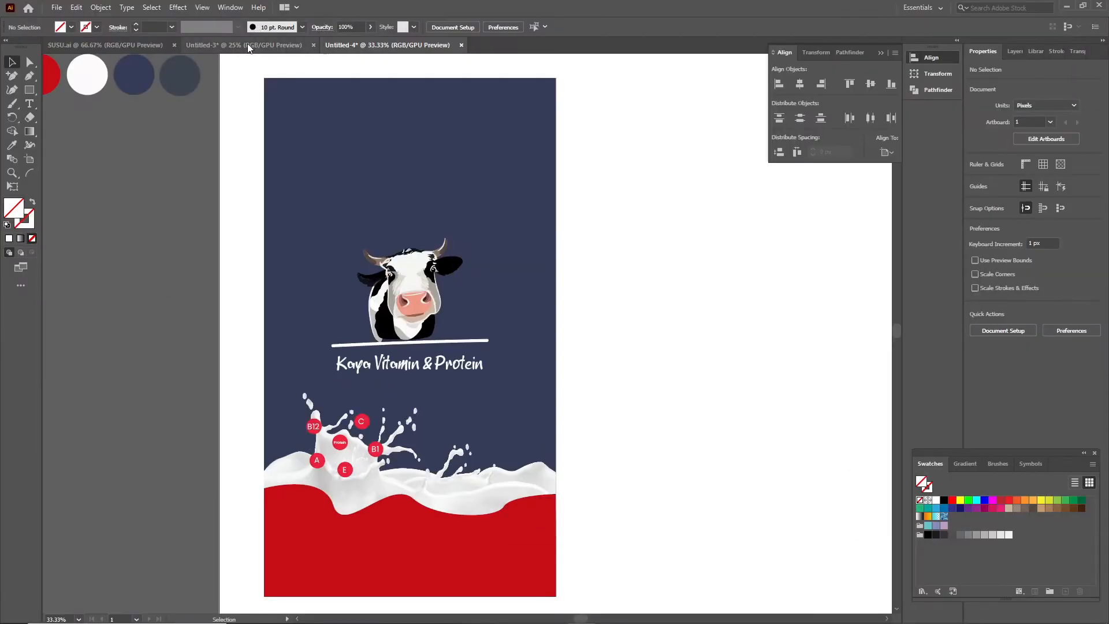
pyautogui.click(249, 46)
pyautogui.click(357, 230)
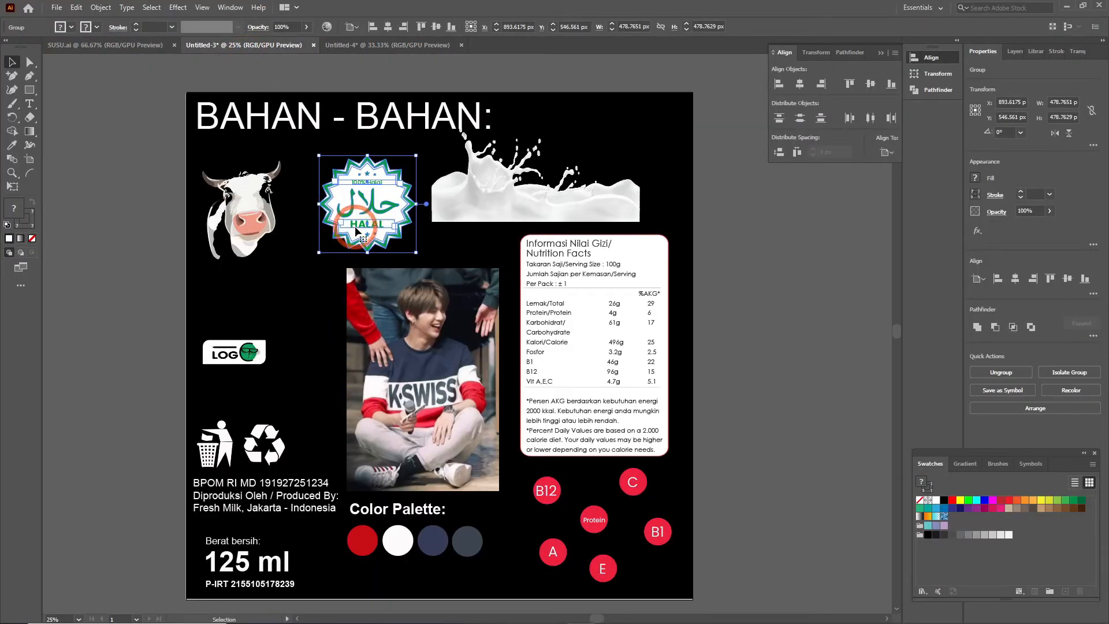
pyautogui.hotkey('ctrl', 'c')
pyautogui.click(423, 45)
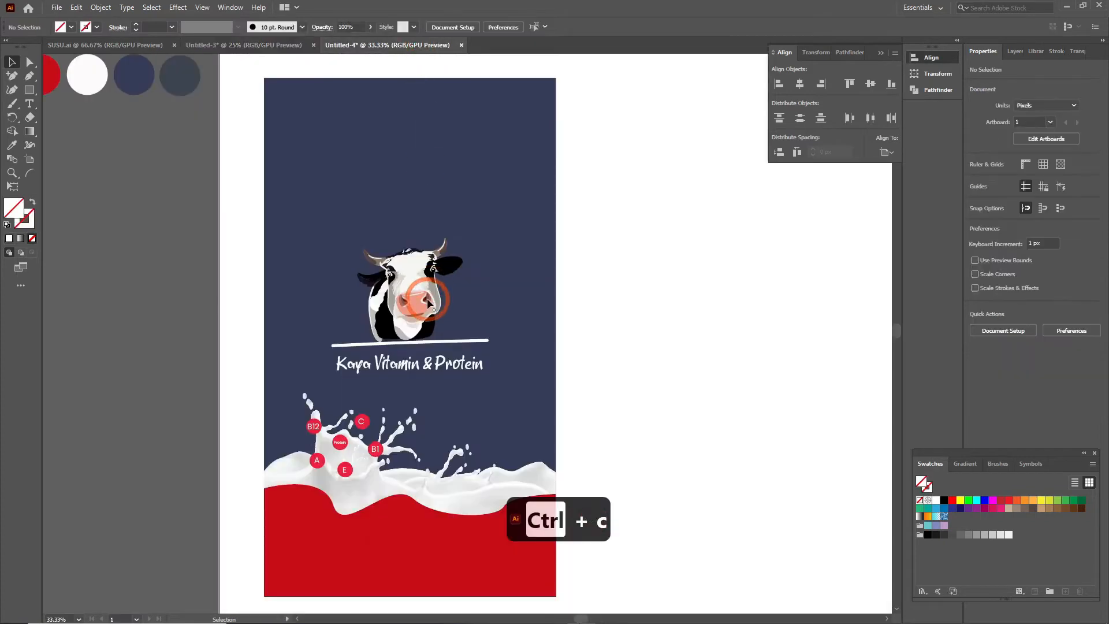
pyautogui.hotkey('ctrl', 'v')
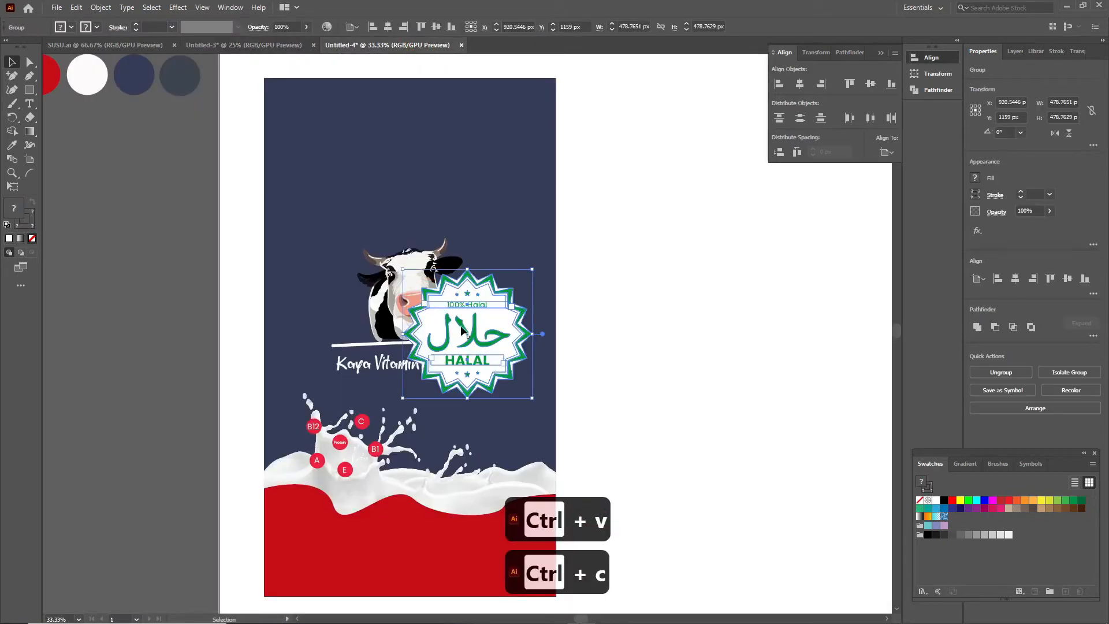
# Move the Halal seal to the left side of the red wave and scale it down to about 193 px wide
pyautogui.moveTo(460, 334); pyautogui.dragTo(295, 490)
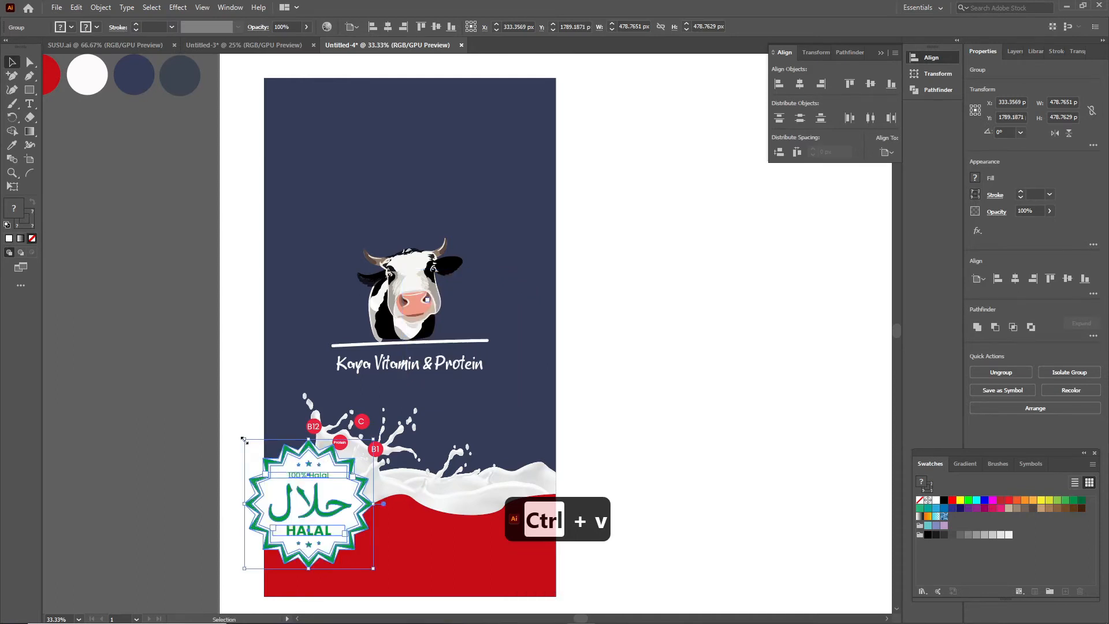
pyautogui.moveTo(246, 442); pyautogui.dragTo(312, 537)
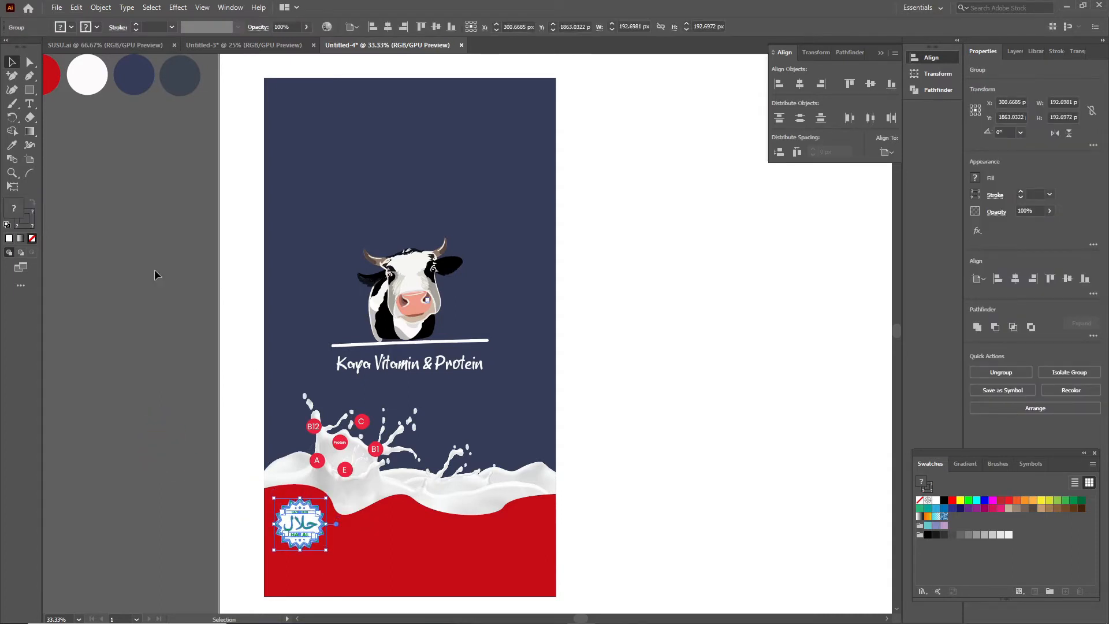
pyautogui.click(231, 178)
# Copy the "Berat bersih: 125 ml" text block from Untitled-3 into Untitled-4, and fit it about 241 px wide in the red area's lower right
pyautogui.click(228, 45)
pyautogui.click(208, 109)
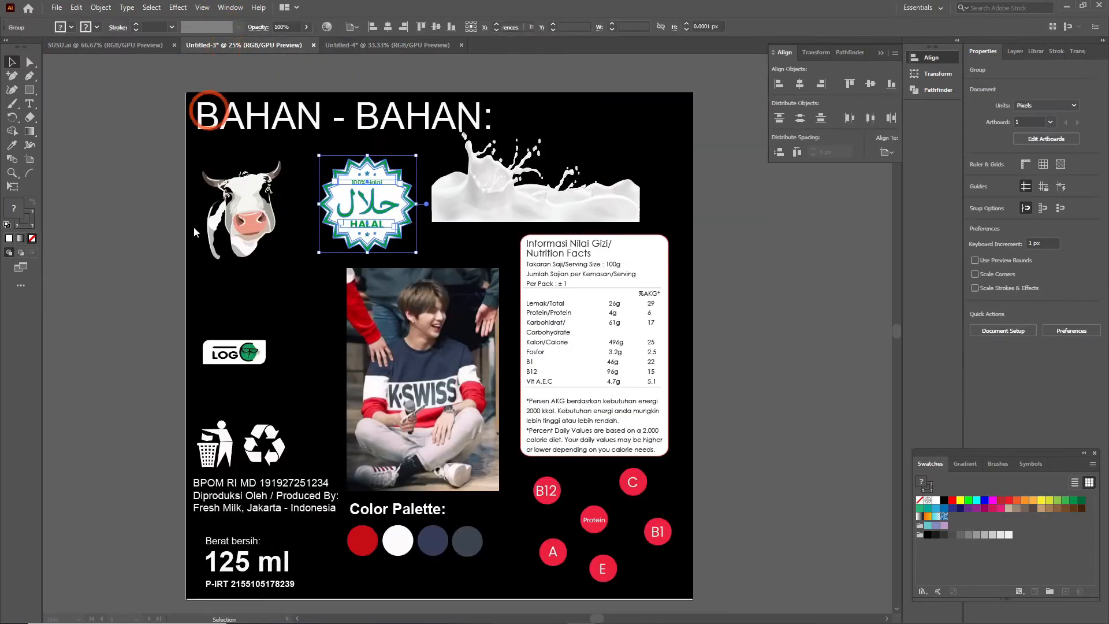
pyautogui.click(231, 563)
pyautogui.hotkey('ctrl', 'c')
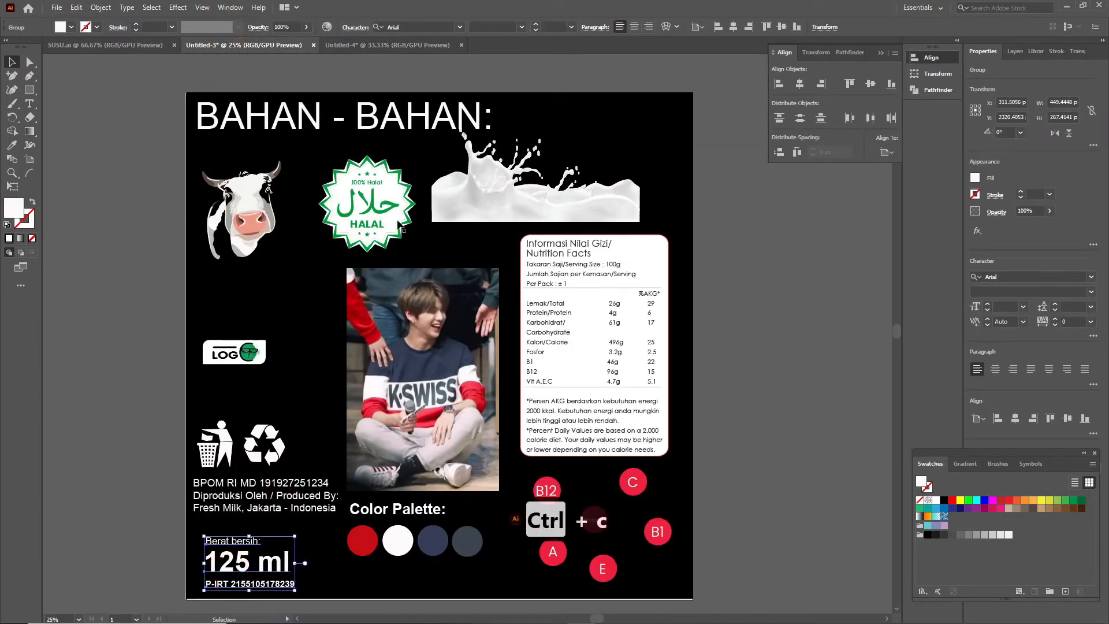
pyautogui.click(381, 44)
pyautogui.click(346, 182)
pyautogui.hotkey('ctrl', 'v')
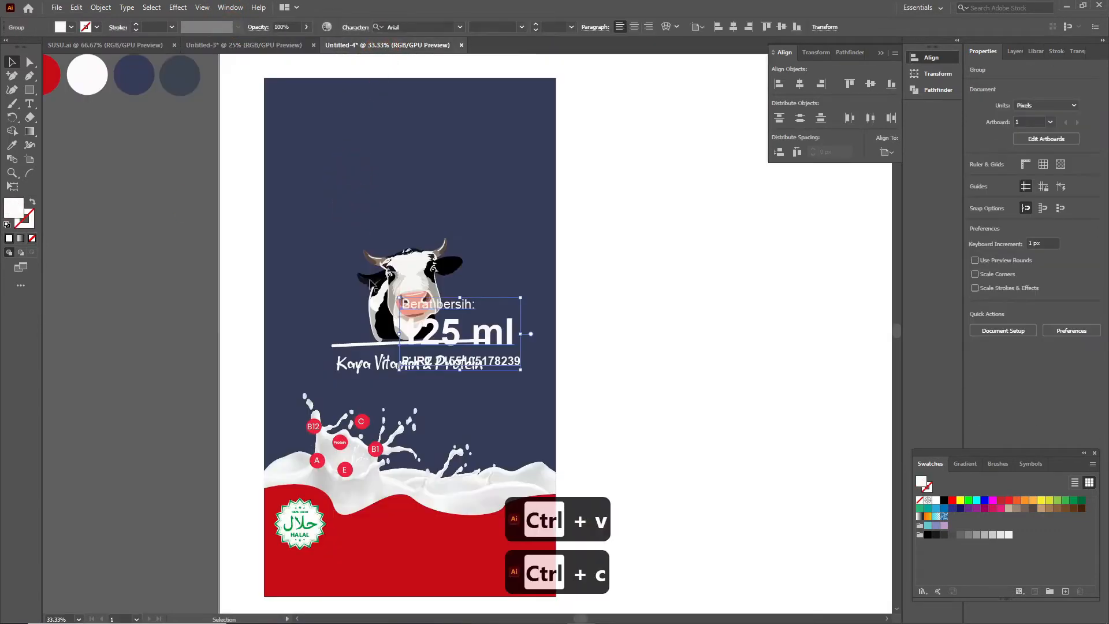
pyautogui.moveTo(459, 330); pyautogui.dragTo(463, 533)
# Nudge the "125 ml" text block and the packaging background slightly left together, and reselect only the text block
pyautogui.keyDown('shift'); pyautogui.click(463, 533); pyautogui.keyUp('shift')
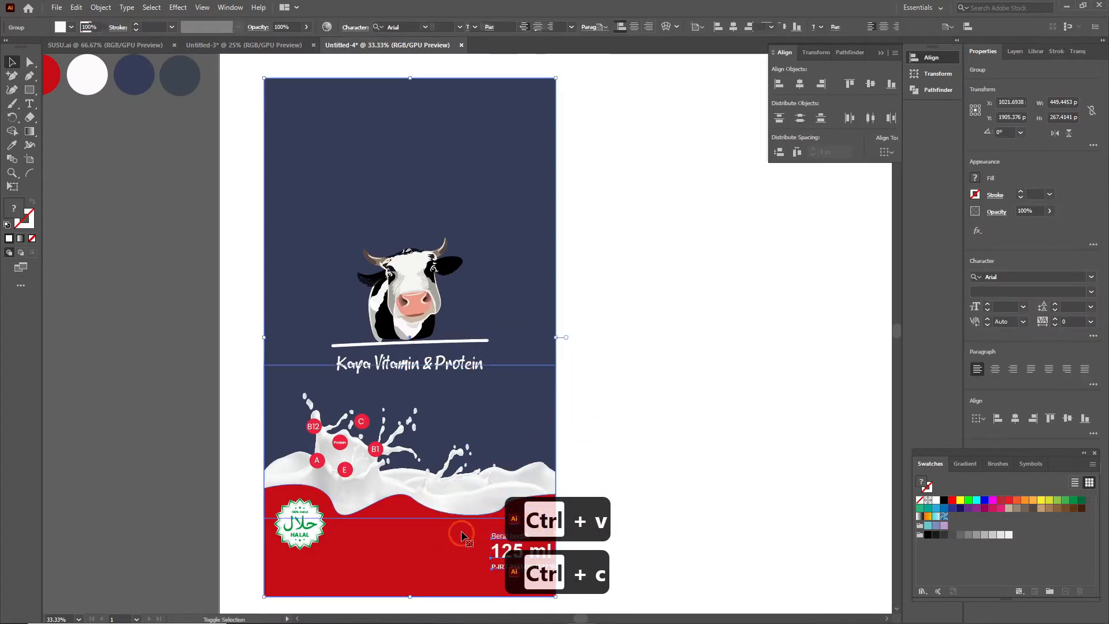
pyautogui.press('Left')
pyautogui.press('Left')
pyautogui.press('Left')
pyautogui.press('Left')
pyautogui.press('Left')
pyautogui.press('Left')
pyautogui.press('Left')
pyautogui.press('Left')
pyautogui.press('Left')
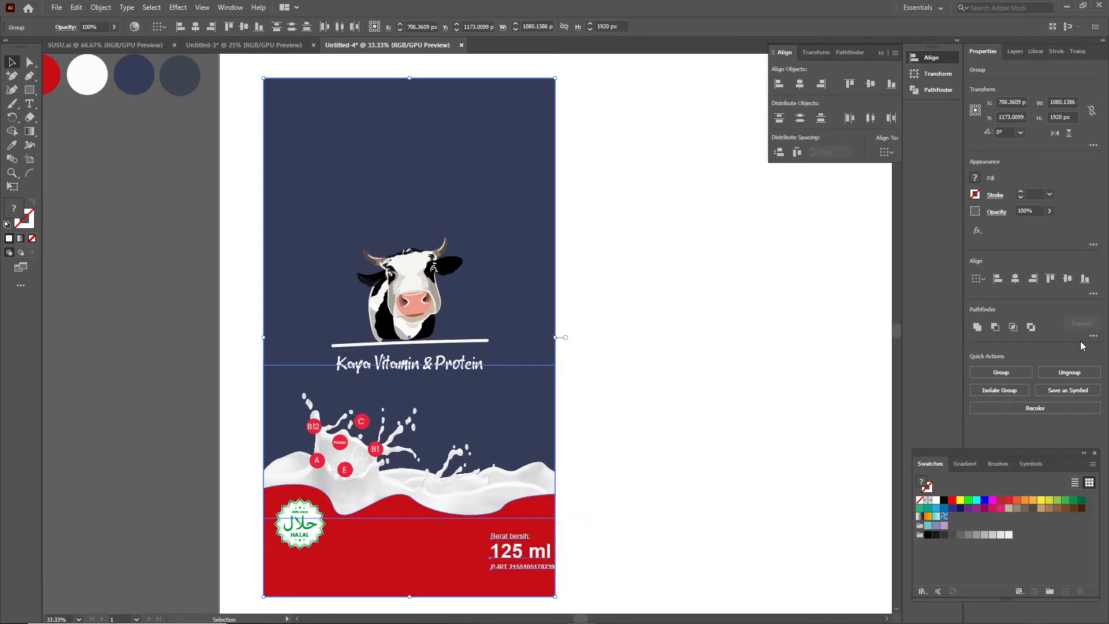
pyautogui.click(836, 530)
pyautogui.click(516, 558)
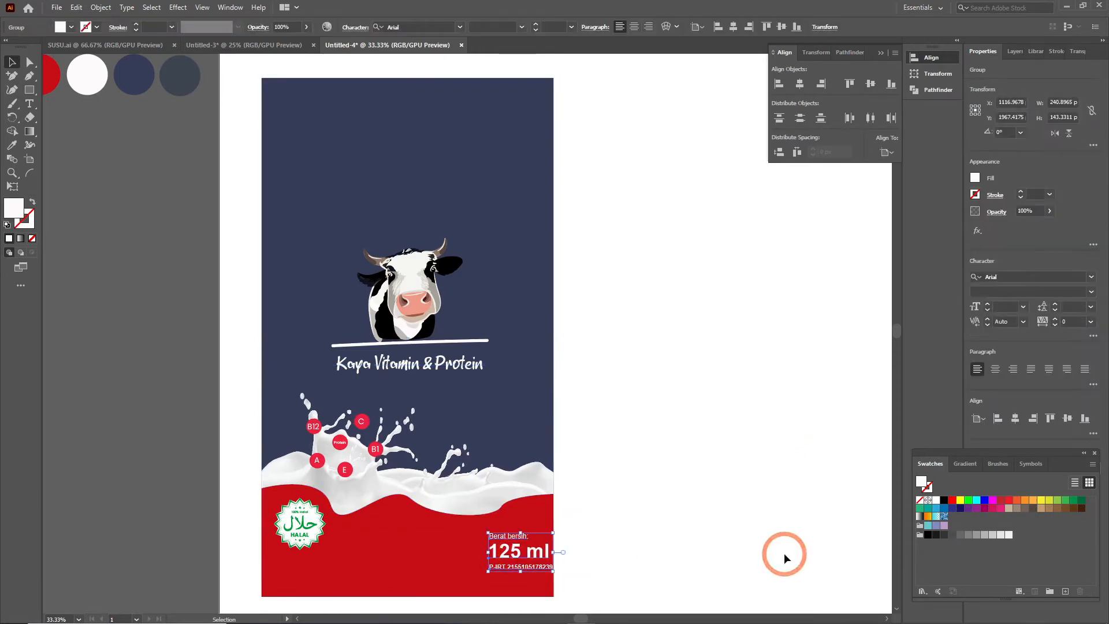
# Nudge the "125 ml" text block left and slightly down, leaving a margin from the panel's right edge
pyautogui.hotkey('shift', 'Left')
pyautogui.hotkey('shift', 'Left')
pyautogui.hotkey('shift', 'Left')
pyautogui.hotkey('shift', 'Left')
pyautogui.hotkey('shift', 'Left')
pyautogui.hotkey('shift', 'Left')
pyautogui.hotkey('shift', 'Down')
pyautogui.hotkey('shift', 'Down')
pyautogui.hotkey('shift', 'Down')
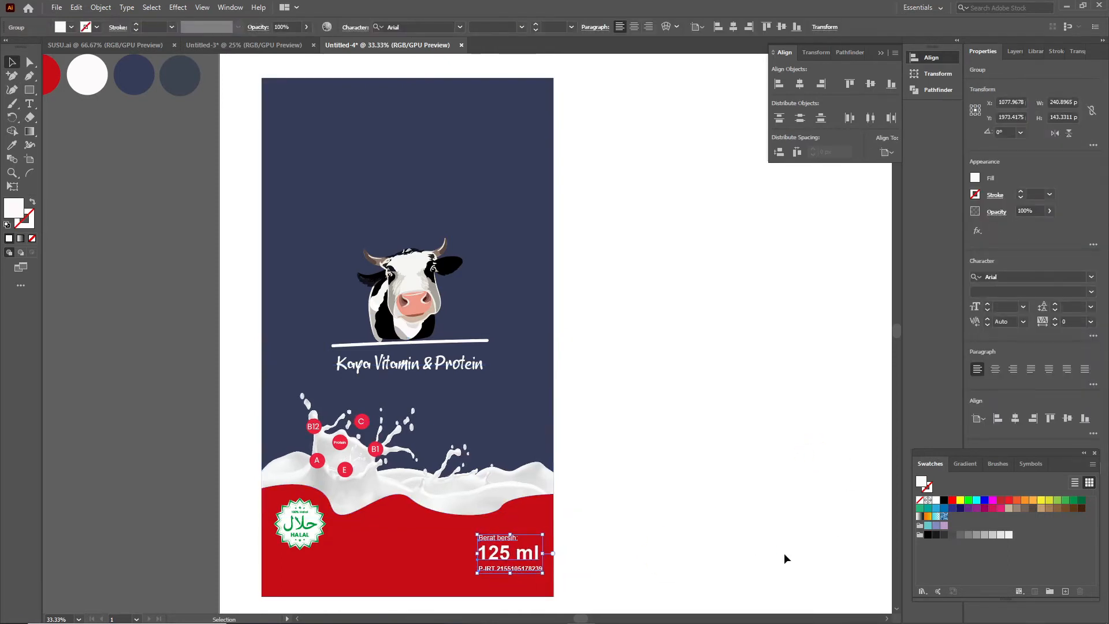
# Nudge the Halal seal and the "125 ml" text block slightly down together within the red area
pyautogui.click(305, 520)
pyautogui.hotkey('shift', 'Down')
pyautogui.hotkey('shift', 'Down')
pyautogui.click(173, 102)
pyautogui.hotkey('ctrl', 'z')
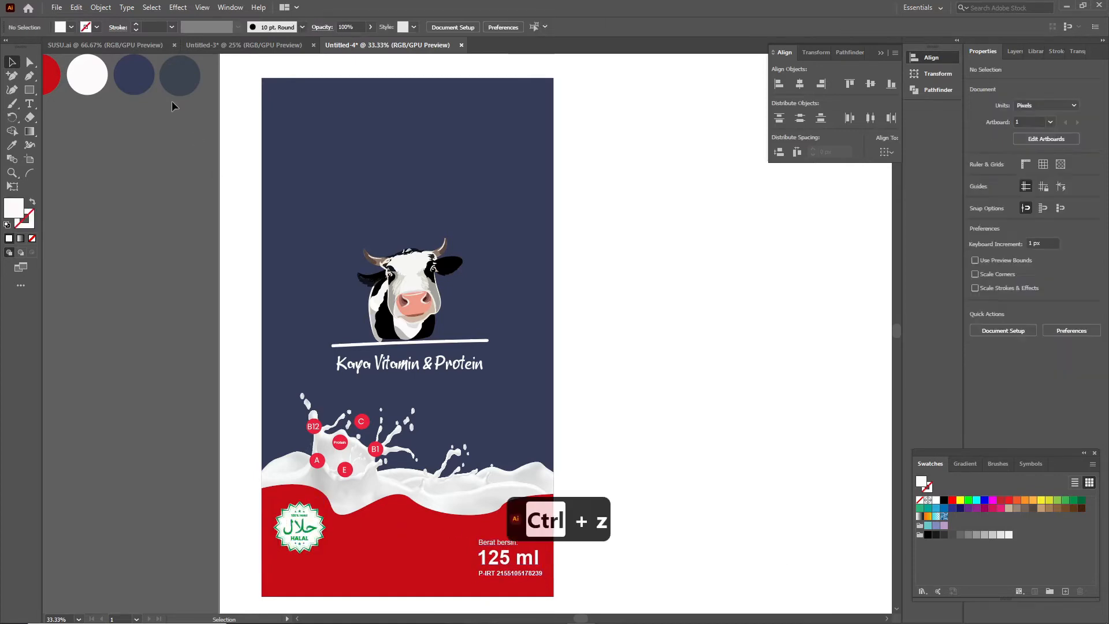
# Copy the white logo badge from Untitled-3 into Untitled-4 and place it in the navy panel's upper-left corner
pyautogui.click(206, 49)
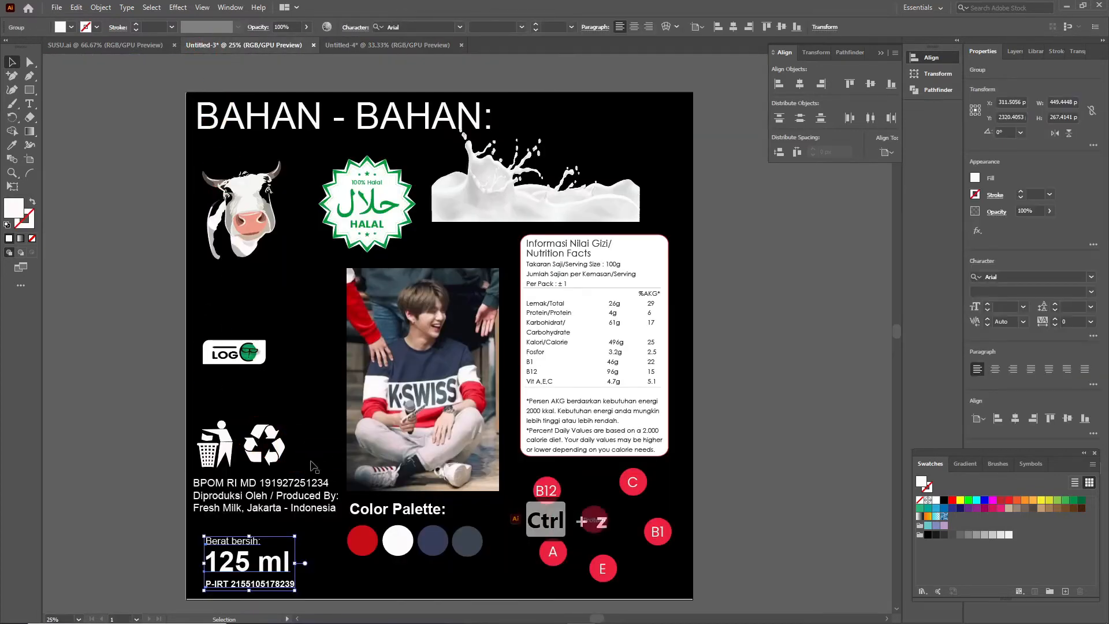
pyautogui.click(256, 364)
pyautogui.hotkey('ctrl', 'c')
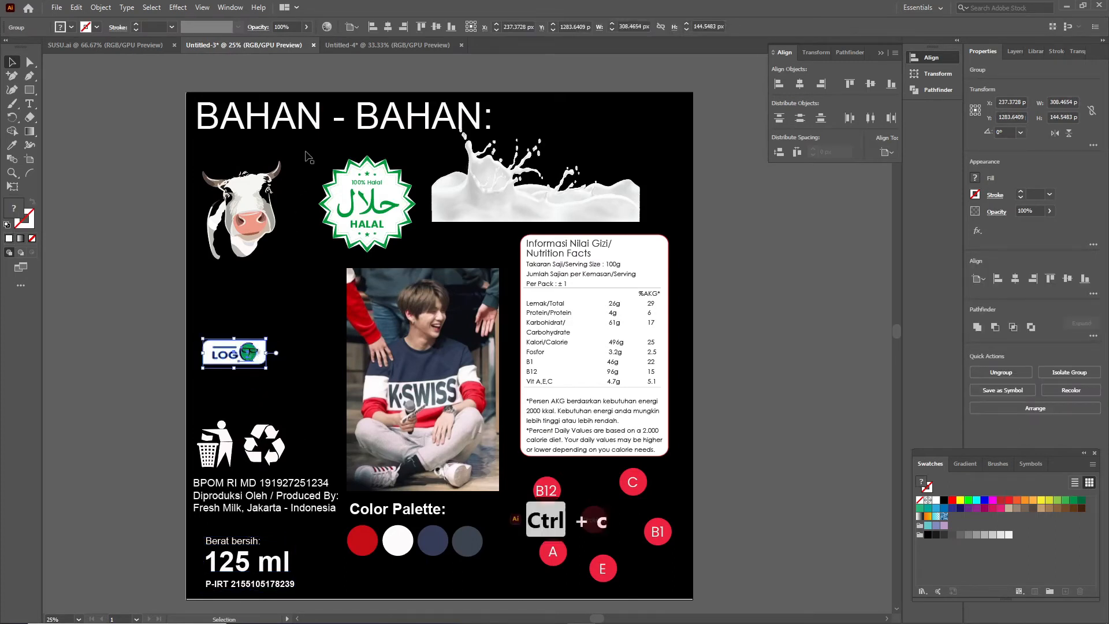
pyautogui.click(340, 43)
pyautogui.hotkey('ctrl', 'v')
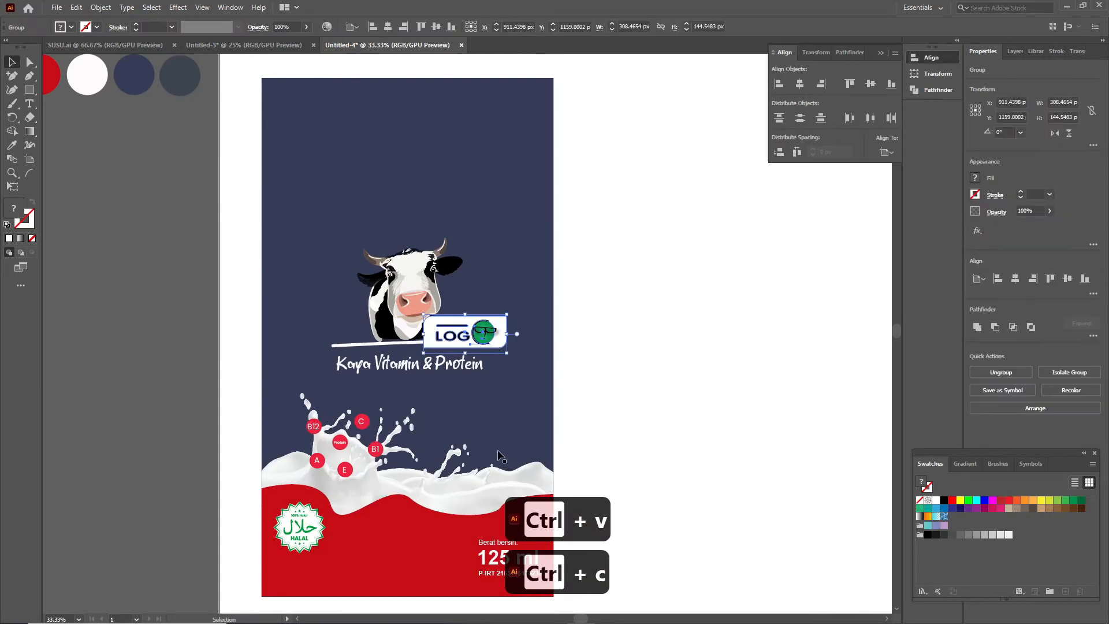
pyautogui.moveTo(457, 345); pyautogui.dragTo(305, 109)
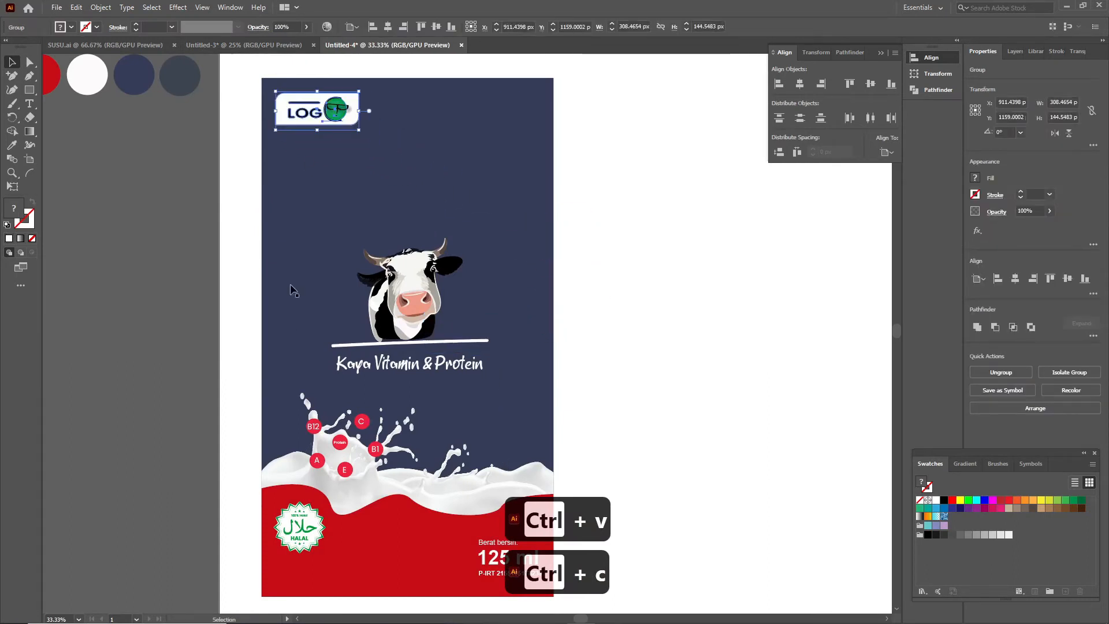
# Align the left edges of the logo badge and the Halal seal
pyautogui.keyDown('shift'); pyautogui.click(299, 527); pyautogui.keyUp('shift')
pyautogui.click(779, 83)
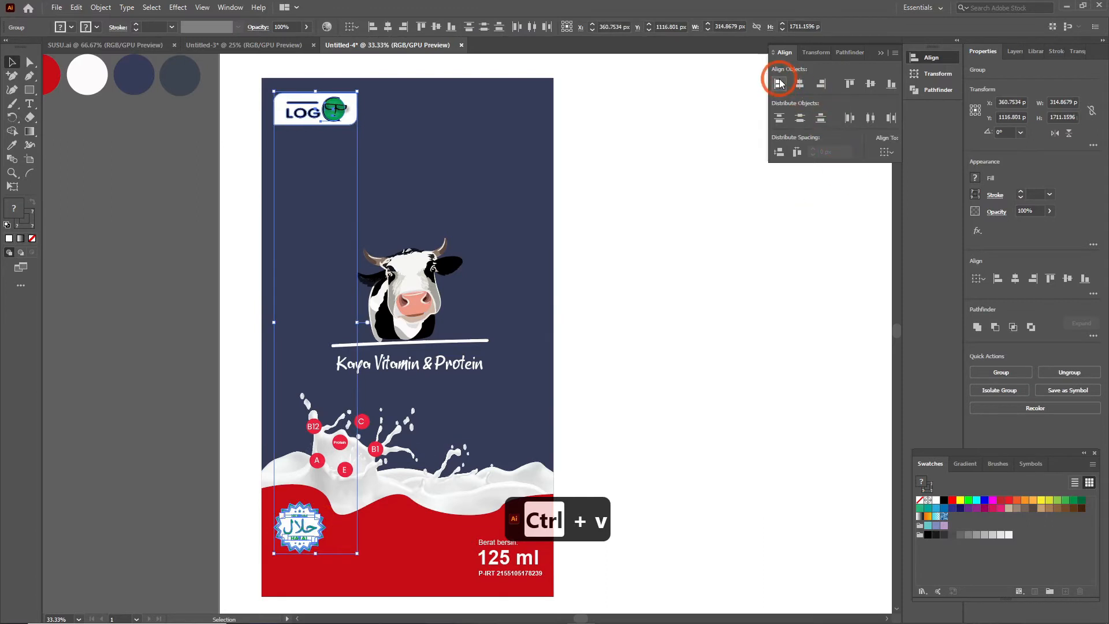
pyautogui.click(309, 178)
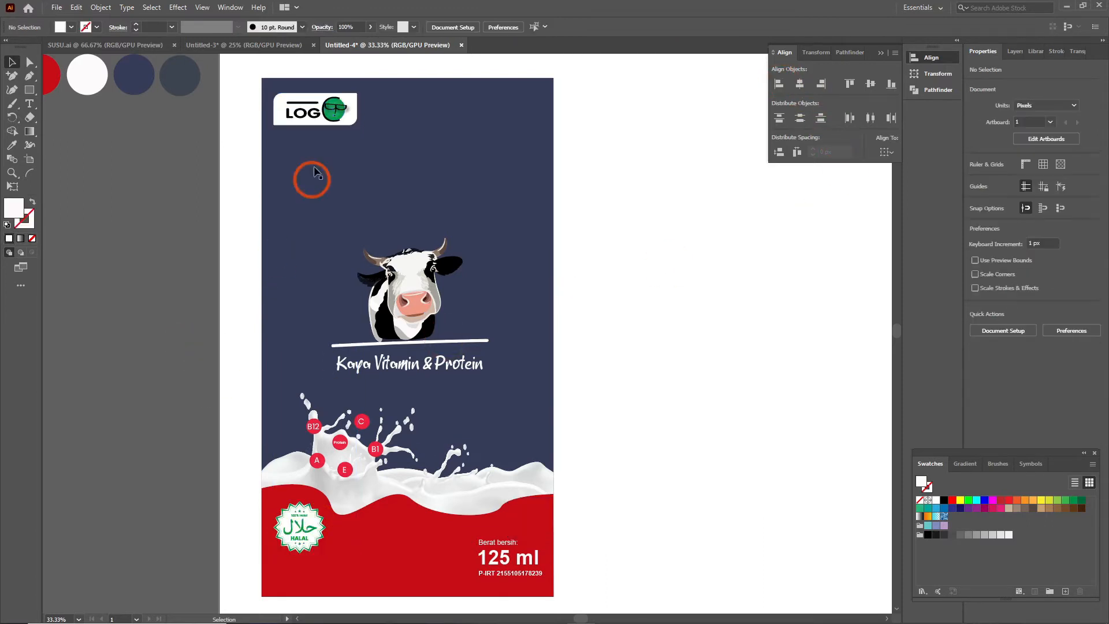
# Nudge the logo badge down to widen the gap between it and the panel's upper edge
pyautogui.click(333, 110)
pyautogui.press('Down')
pyautogui.press('Down')
pyautogui.press('Down')
pyautogui.press('Down')
pyautogui.press('Down')
pyautogui.press('Down')
pyautogui.press('Down')
pyautogui.press('Down')
pyautogui.press('Down')
pyautogui.press('Down')
pyautogui.press('Down')
pyautogui.press('Down')
pyautogui.press('Down')
pyautogui.press('Down')
pyautogui.press('Down')
pyautogui.press('Down')
pyautogui.press('Down')
pyautogui.press('Down')
pyautogui.press('Down')
pyautogui.press('Down')
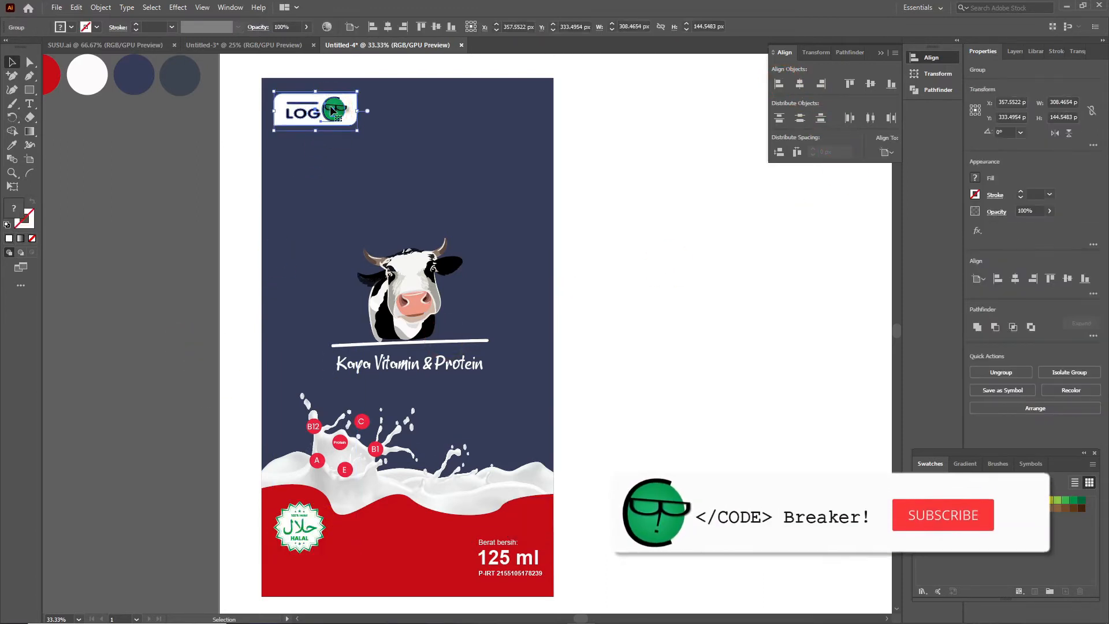
pyautogui.click(116, 166)
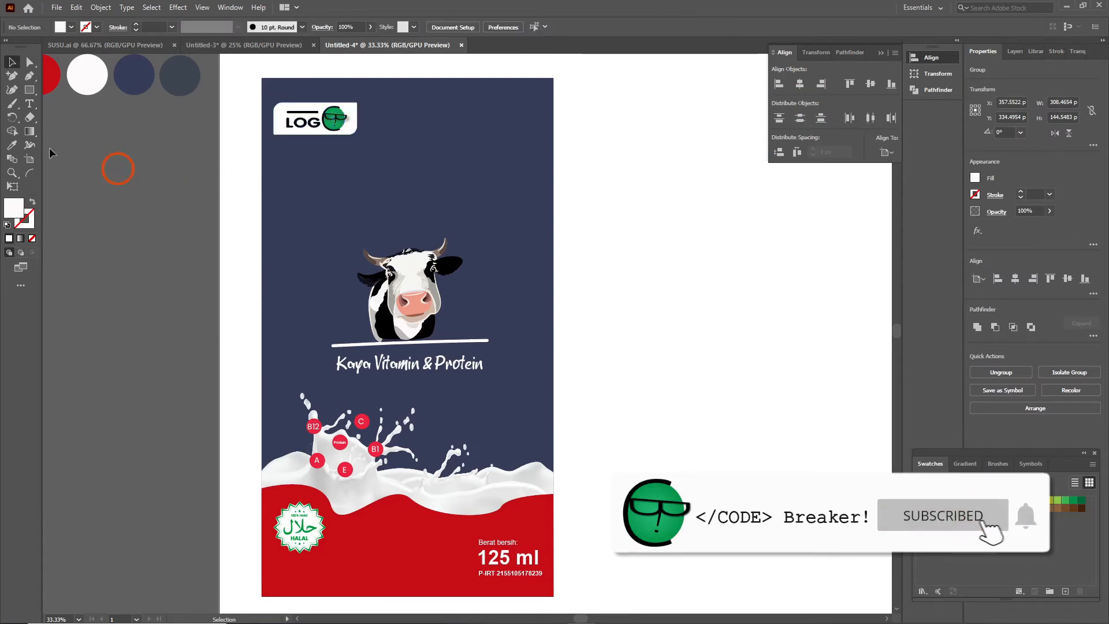
# Add the text "Fresh Milk" in 72 pt Aksentuasi on the empty area beside the panel
pyautogui.click(30, 104)
pyautogui.click(155, 267)
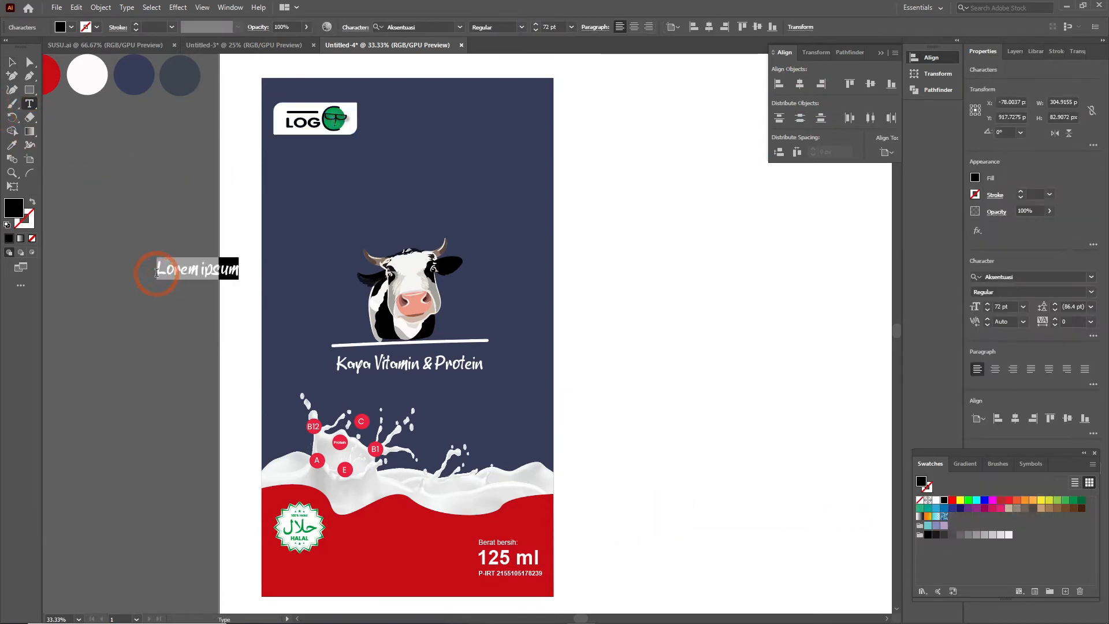
pyautogui.write('Fresh')
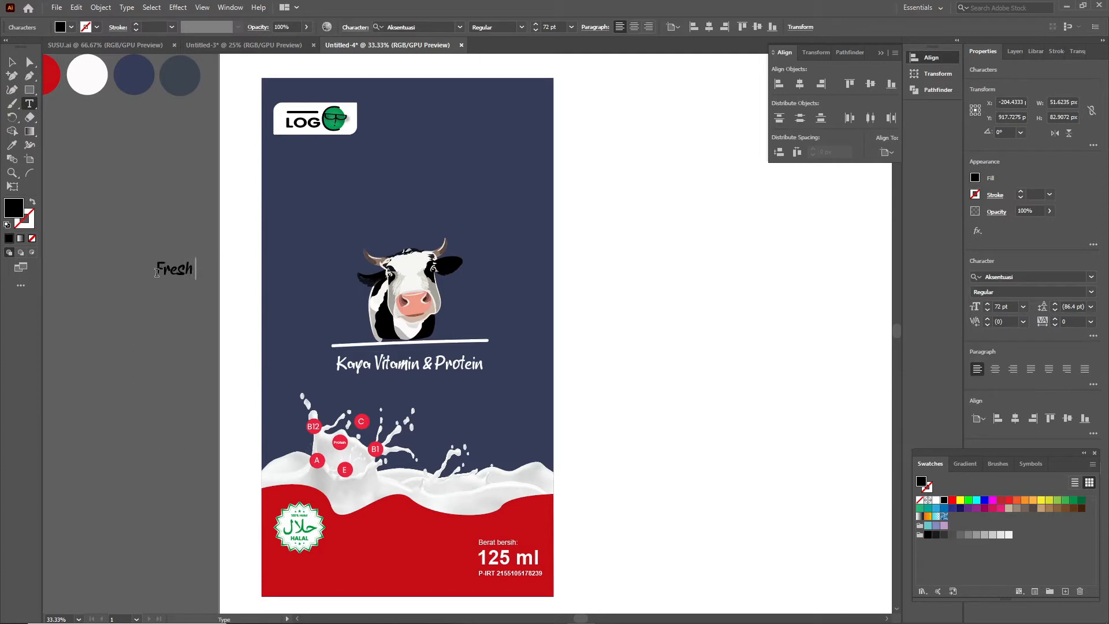
pyautogui.write(' Milk')
pyautogui.click(11, 62)
# Color the "Fresh Milk" text with the red sampled from the color palette circle
pyautogui.click(12, 145)
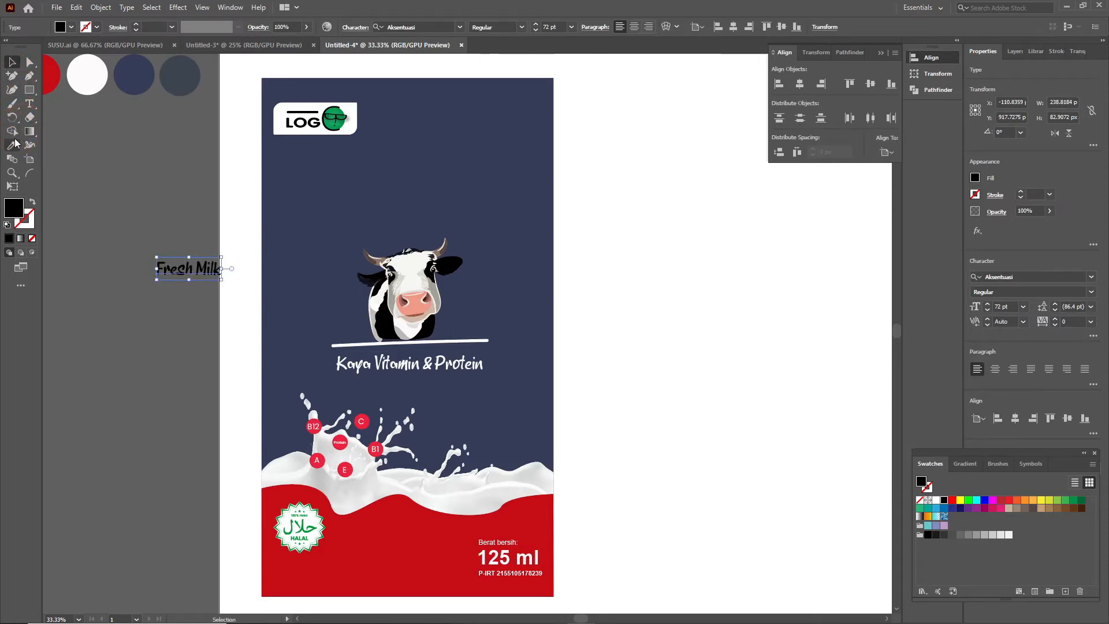
pyautogui.scroll(1, 110, 155)
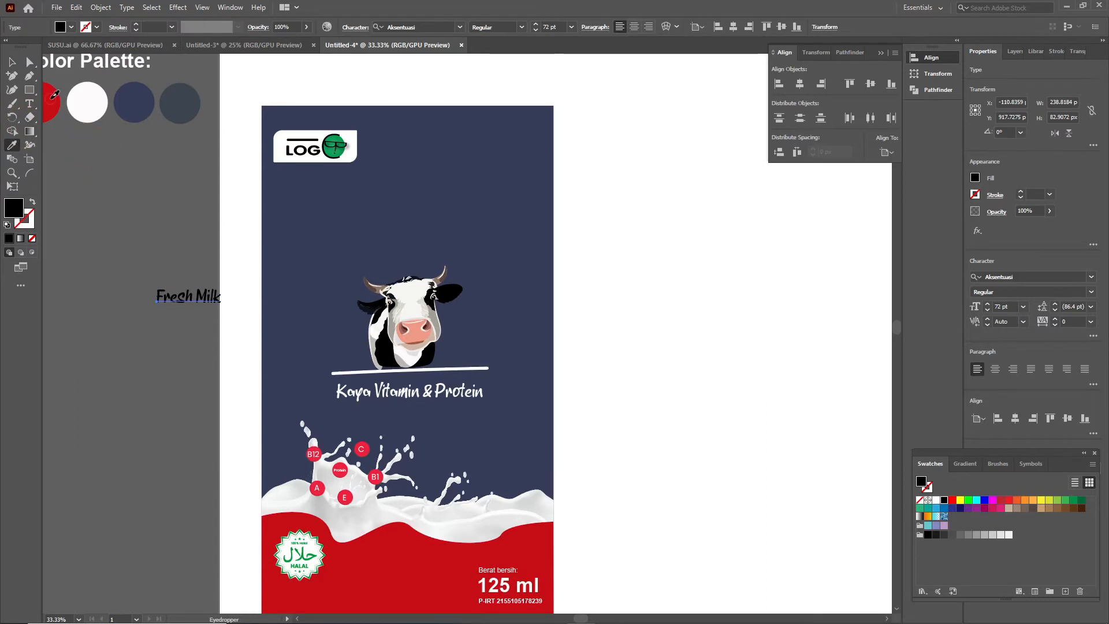
pyautogui.click(54, 94)
pyautogui.click(12, 62)
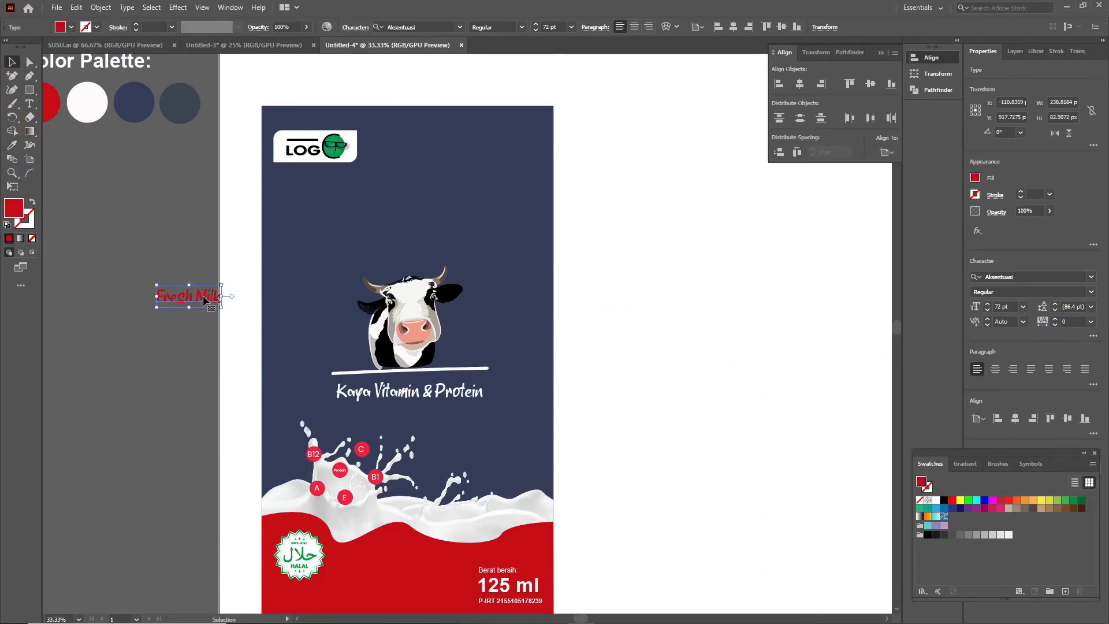
# Place the "Fresh Milk" text above the cow's head, enlarge it to about 578 px wide, and nudge it down and slightly right
pyautogui.moveTo(204, 296); pyautogui.dragTo(532, 351)
pyautogui.moveTo(484, 246); pyautogui.dragTo(436, 226)
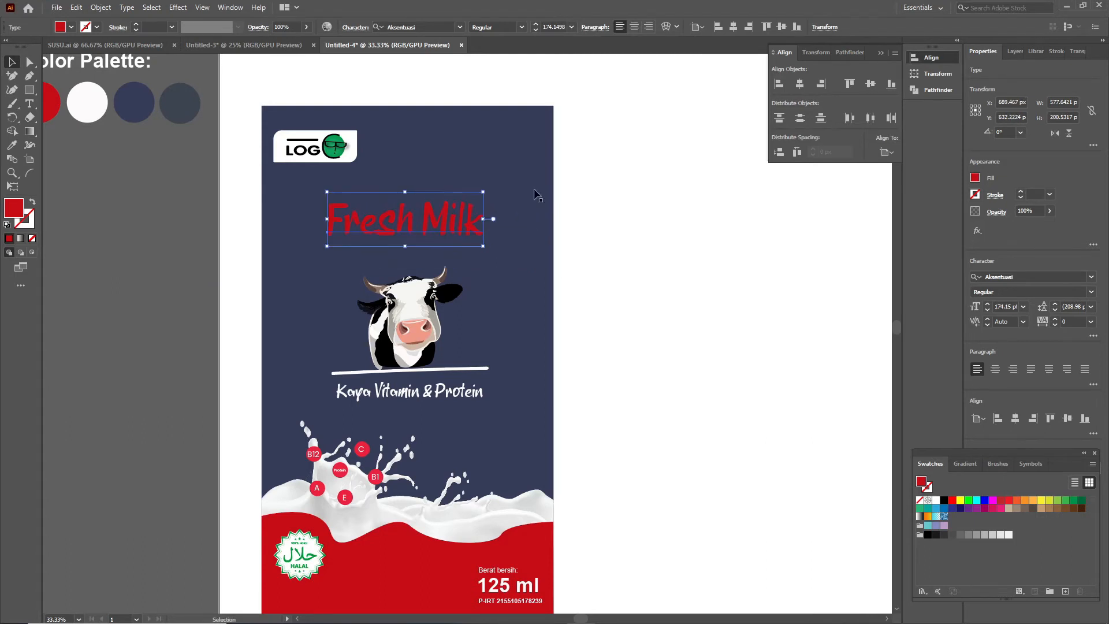
pyautogui.press('Right')
pyautogui.press('Right')
pyautogui.press('Right')
pyautogui.press('Down')
pyautogui.press('Down')
pyautogui.press('Down')
pyautogui.press('Down')
pyautogui.press('Down')
pyautogui.press('Down')
pyautogui.press('Down')
pyautogui.press('Down')
pyautogui.press('Down')
pyautogui.press('Down')
pyautogui.press('Down')
pyautogui.press('Down')
pyautogui.press('Down')
pyautogui.press('Down')
pyautogui.press('Down')
pyautogui.press('Down')
pyautogui.press('Down')
pyautogui.press('Down')
pyautogui.press('Down')
pyautogui.press('Down')
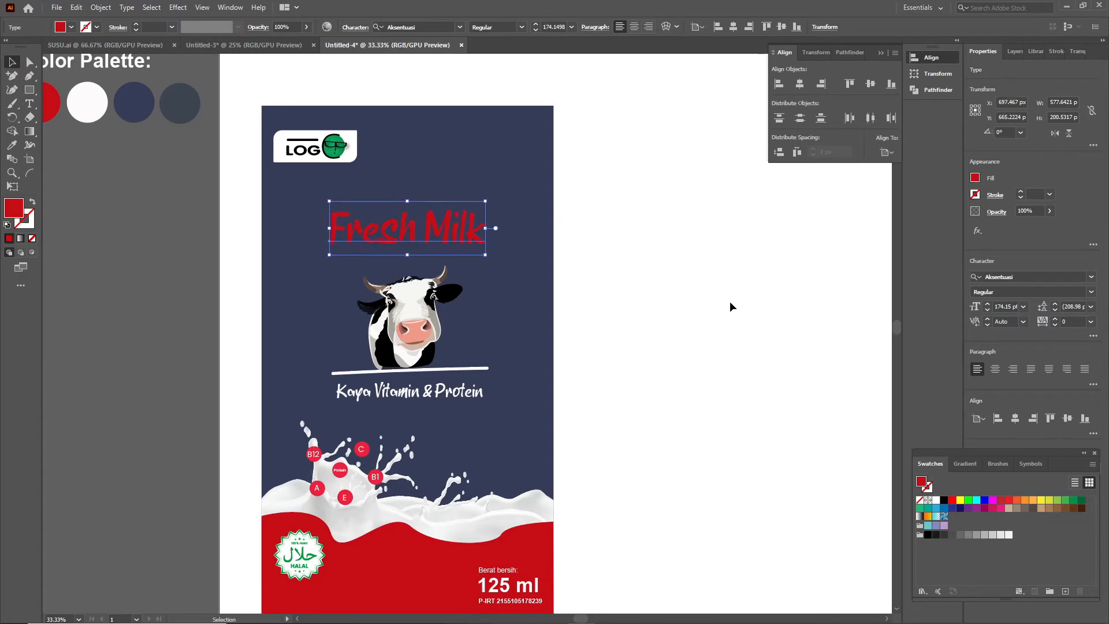
pyautogui.click(143, 310)
pyautogui.click(659, 309)
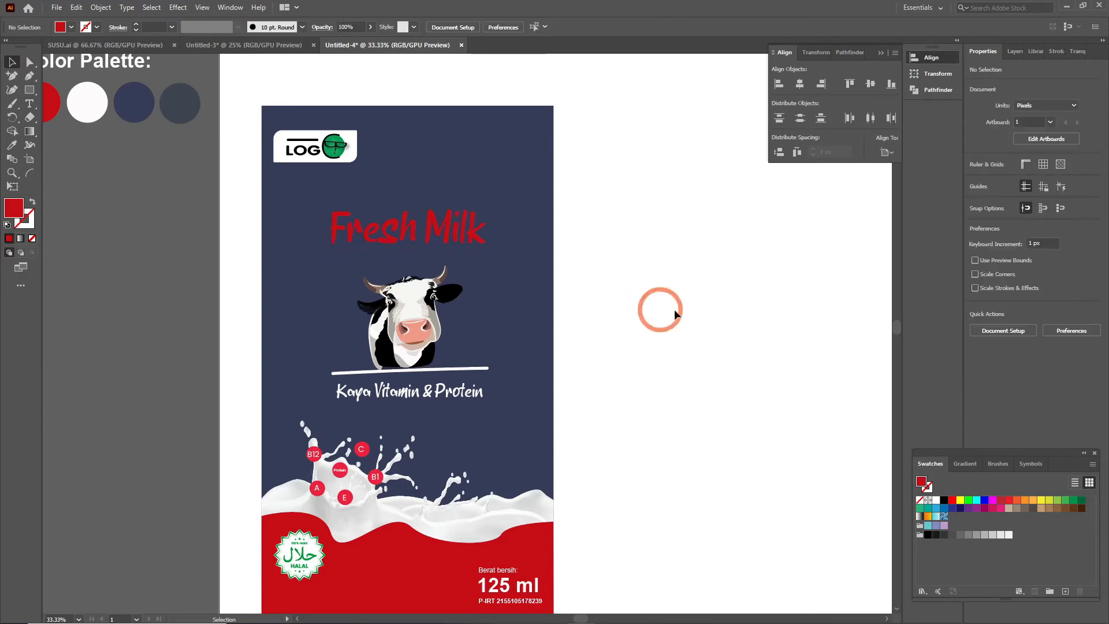
# Shift the "Fresh Milk" title slightly up and right above the cow's head
pyautogui.scroll(-1, 674, 311)
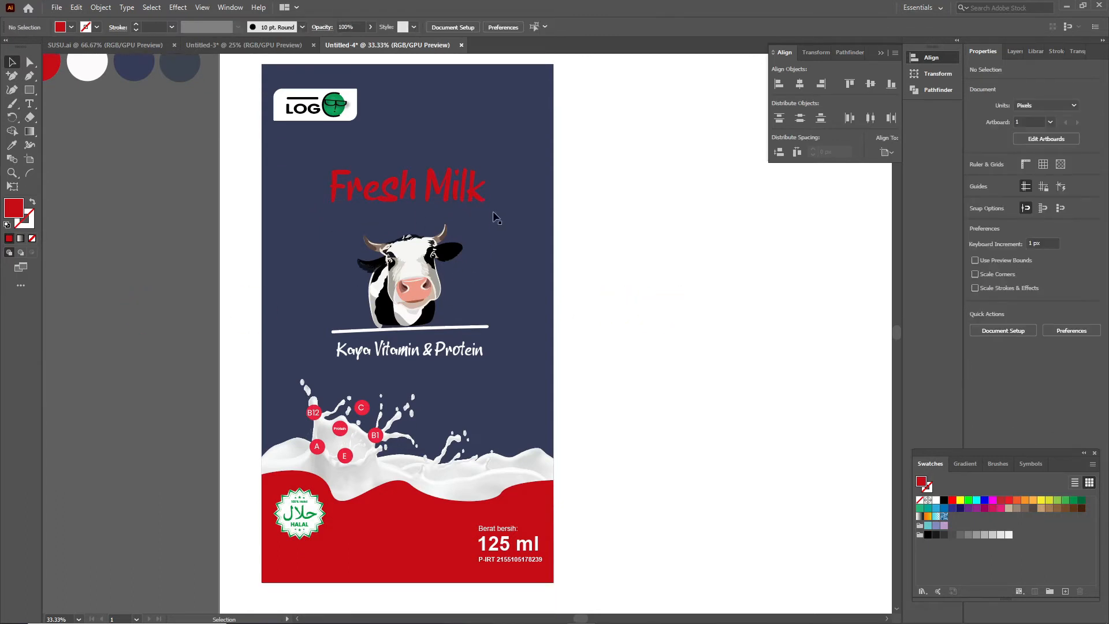
pyautogui.click(442, 193)
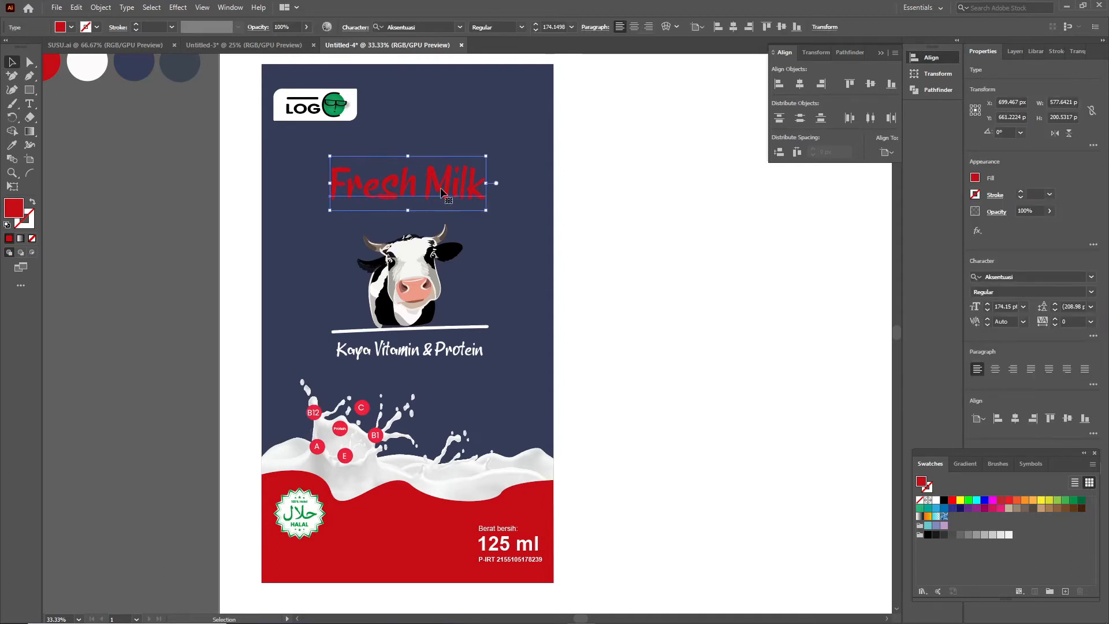
pyautogui.moveTo(443, 193); pyautogui.dragTo(443, 189)
pyautogui.click(144, 255)
pyautogui.click(644, 339)
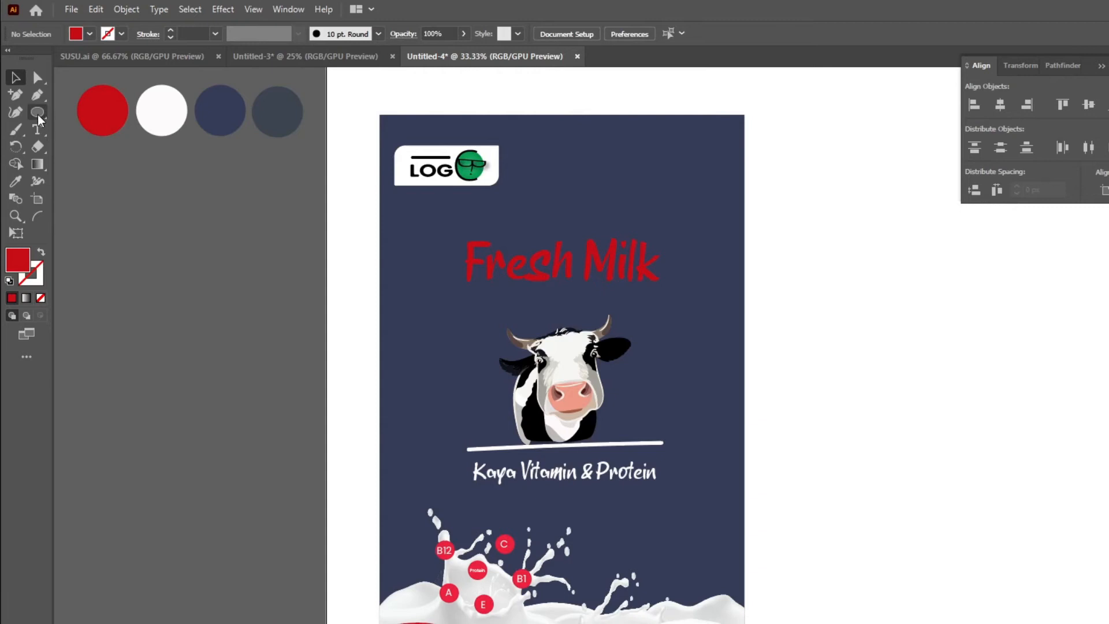
# Draw a circle about 398 px wide beside the panel with a red stroke and no fill
pyautogui.moveTo(37, 115); pyautogui.dragTo(81, 127)
pyautogui.moveTo(181, 455); pyautogui.dragTo(220, 500)
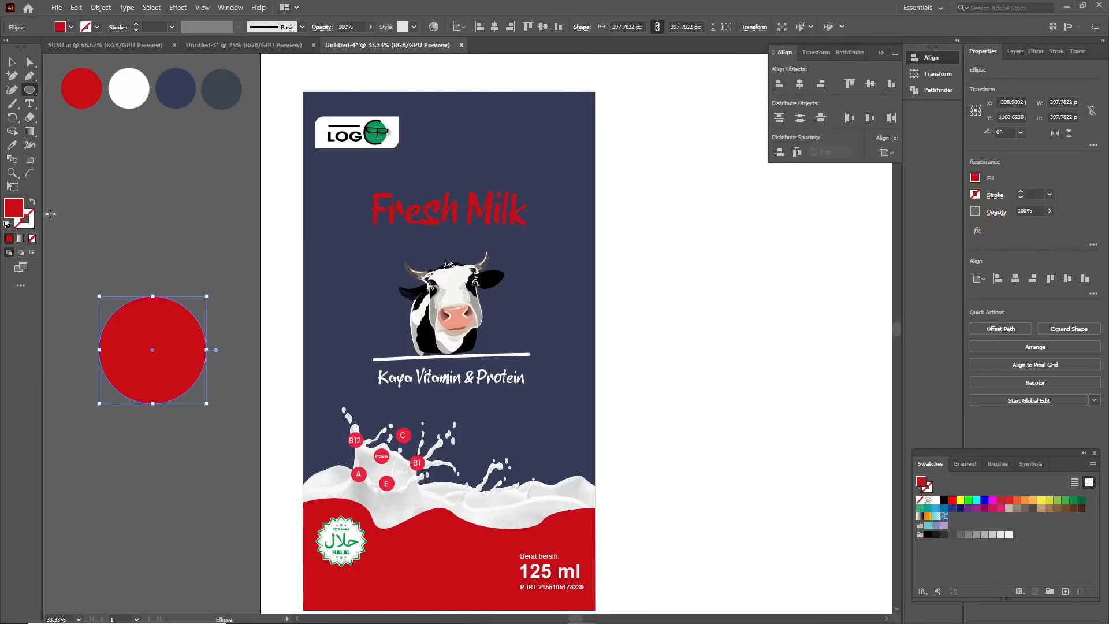
pyautogui.click(33, 204)
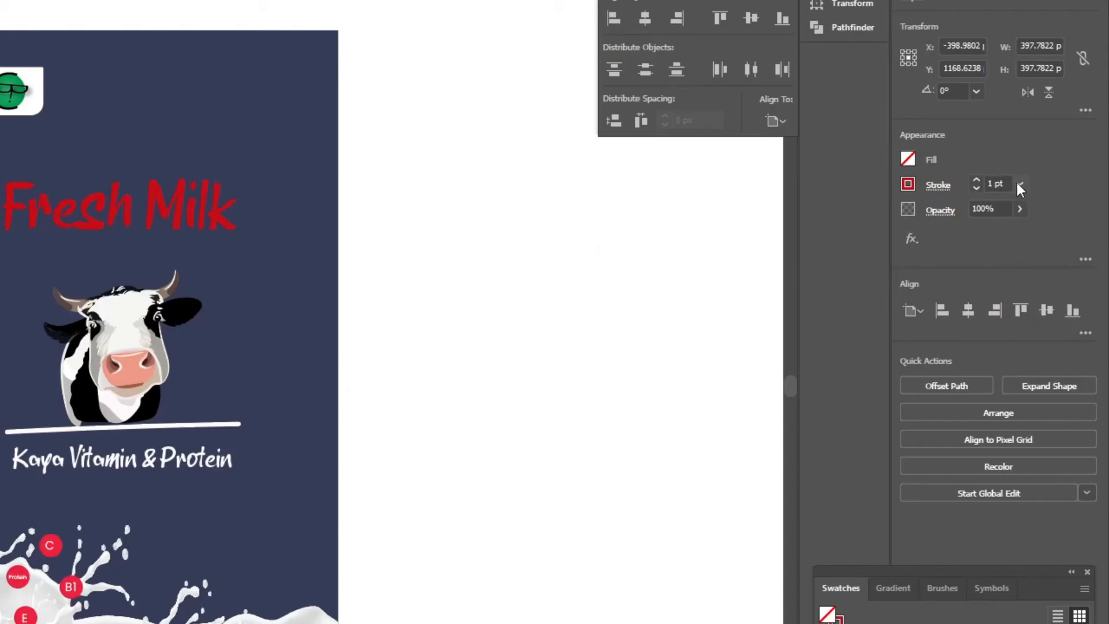
# Set the circle's stroke weight to 12 pt and make it a dashed line
pyautogui.click(1020, 185)
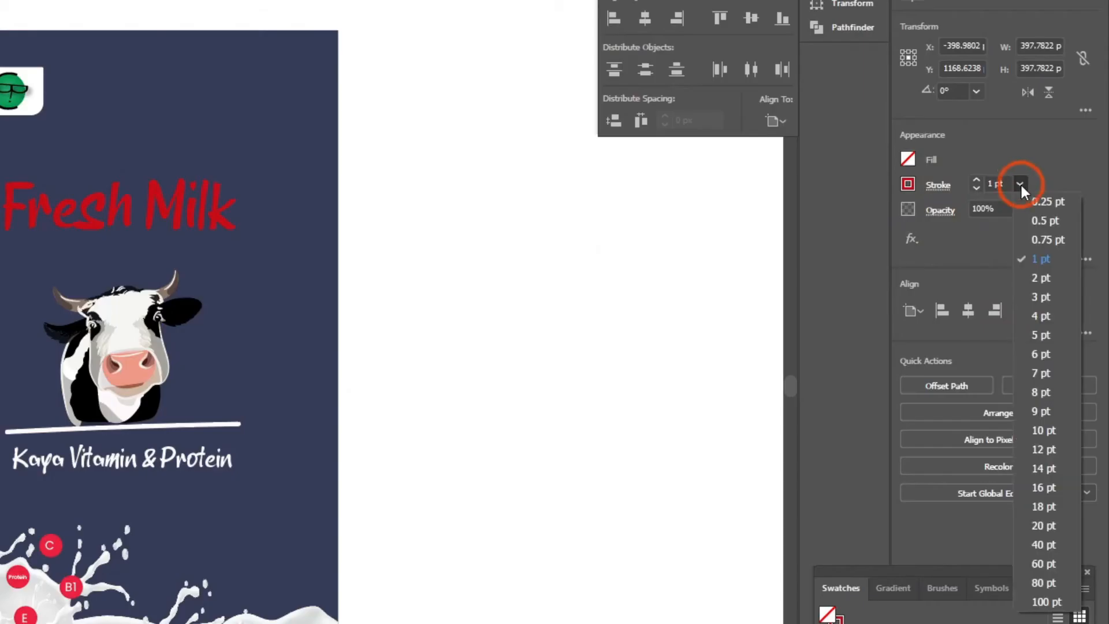
pyautogui.click(1045, 449)
pyautogui.click(938, 186)
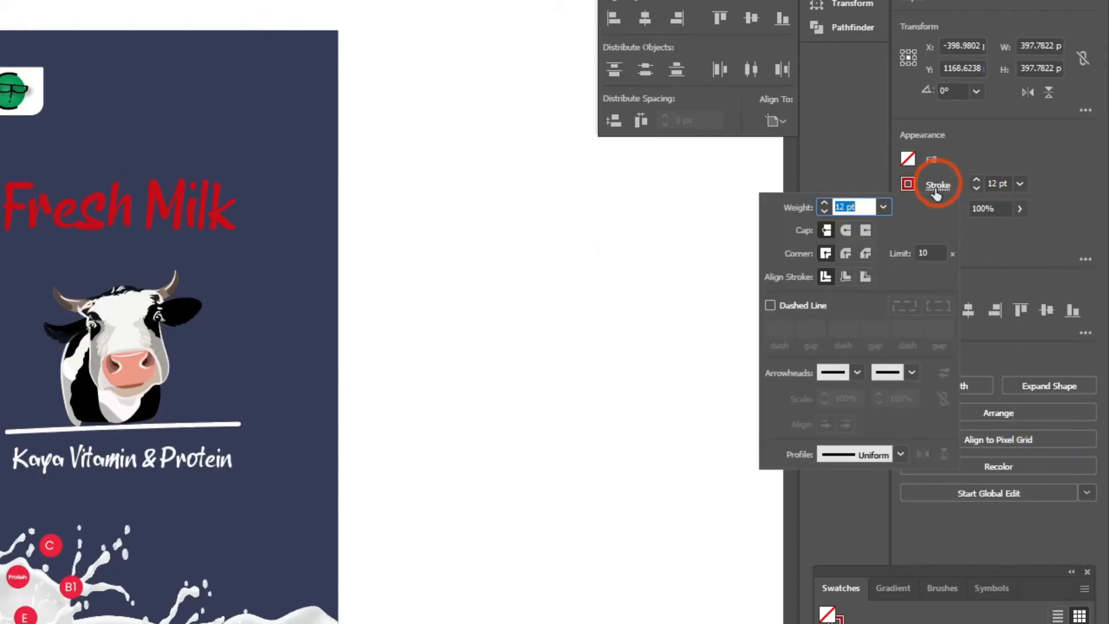
pyautogui.click(770, 305)
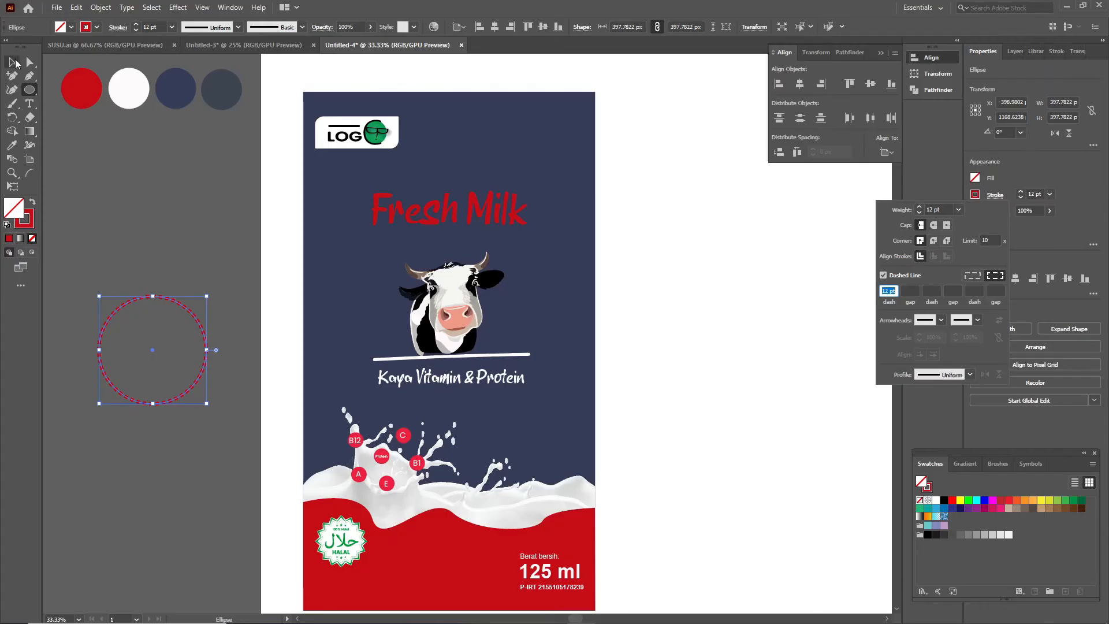
pyautogui.click(11, 64)
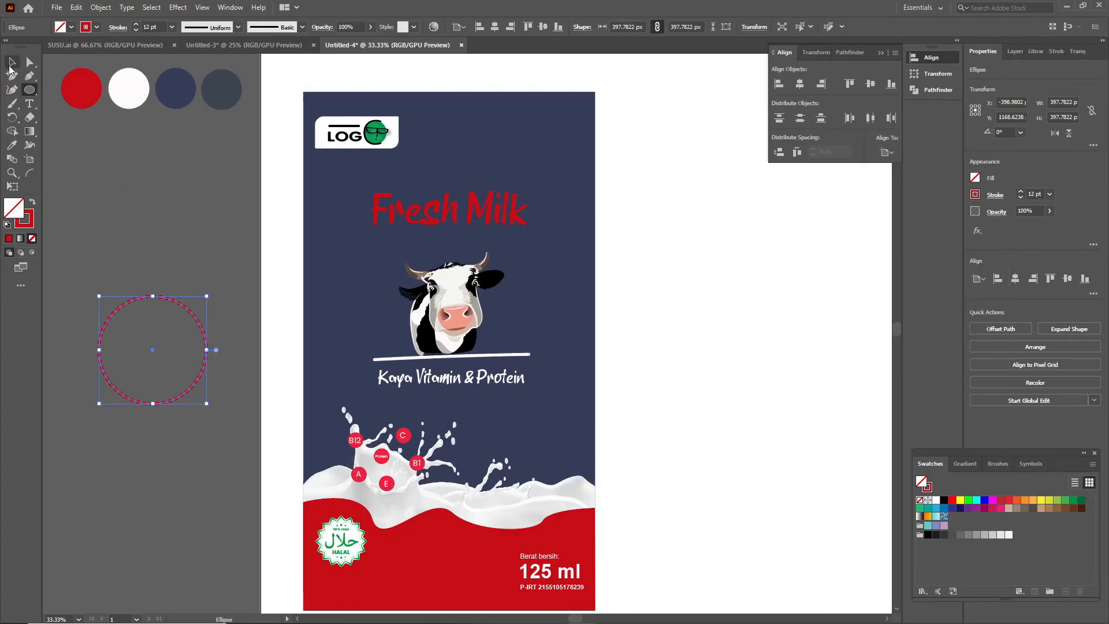
pyautogui.click(138, 230)
pyautogui.click(152, 353)
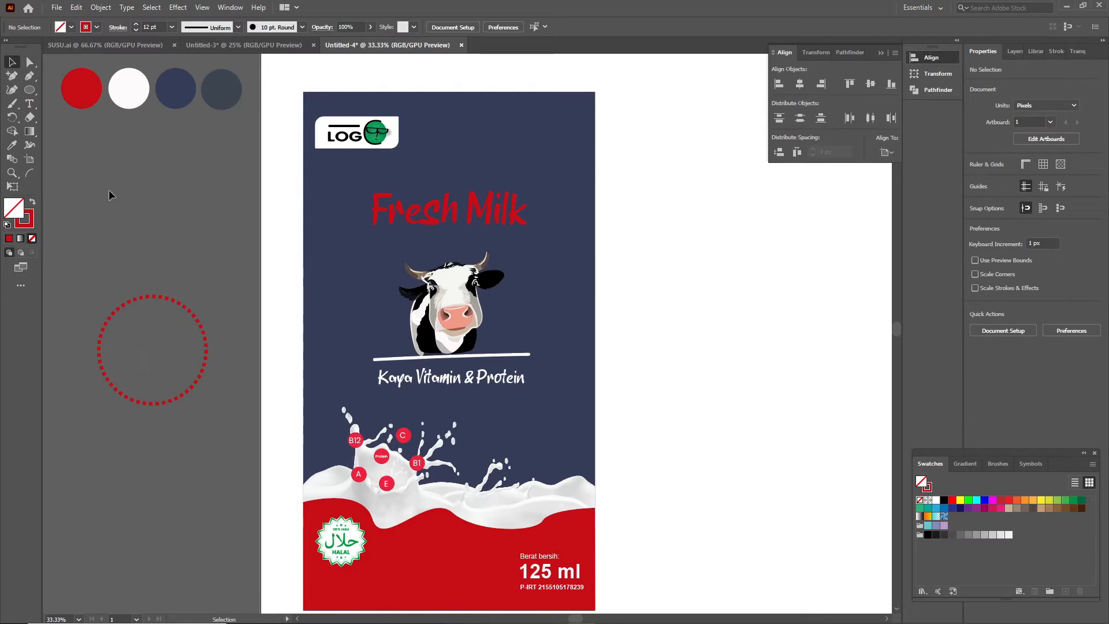
# Draw a second circle about 400 px wide overlapping the dashed one, without stroke and filled with the palette's white
pyautogui.click(30, 89)
pyautogui.click(74, 117)
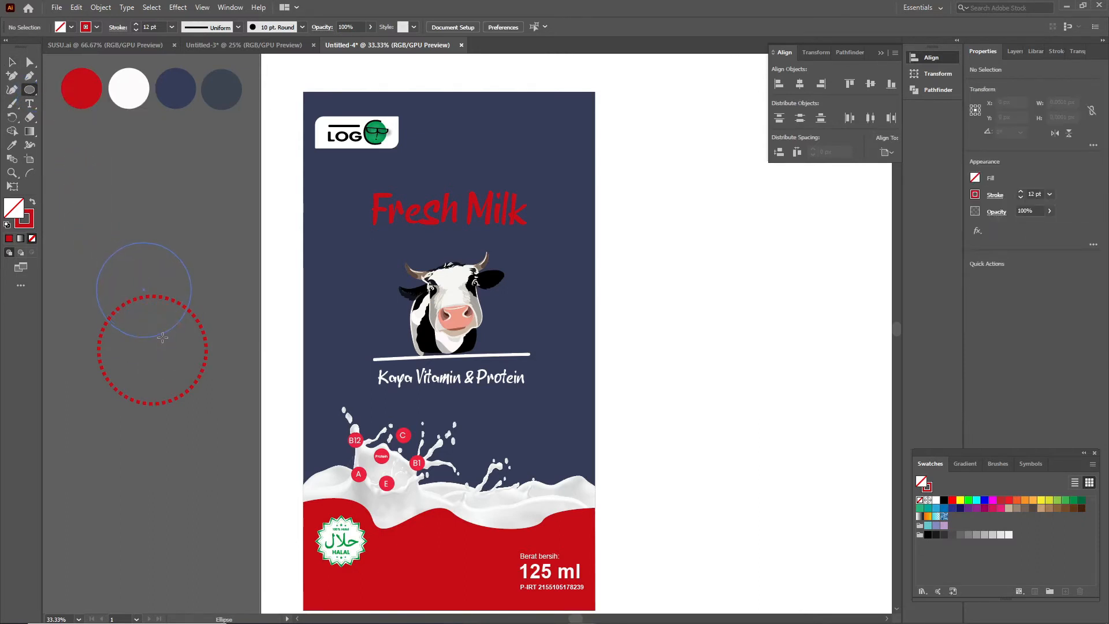
pyautogui.moveTo(163, 338); pyautogui.dragTo(205, 350)
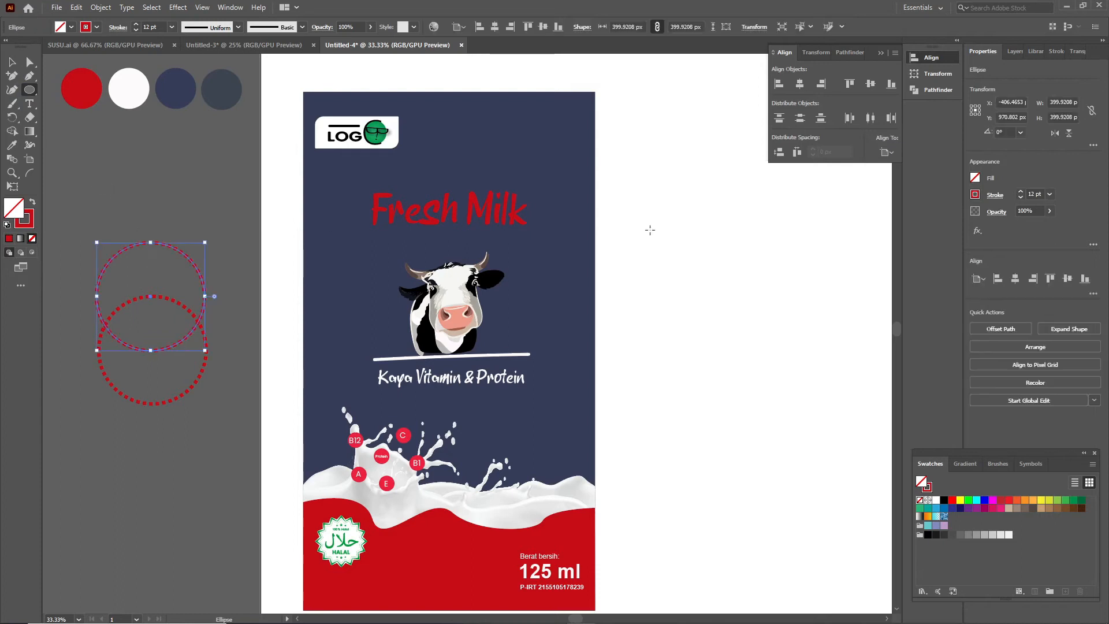
pyautogui.click(30, 202)
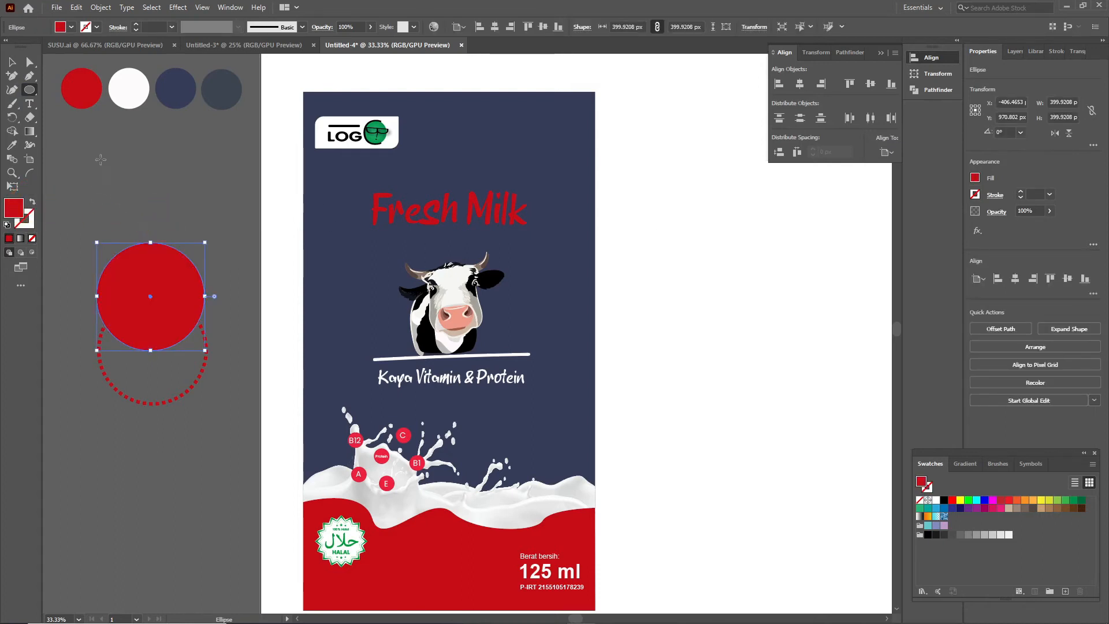
pyautogui.click(11, 145)
pyautogui.click(129, 88)
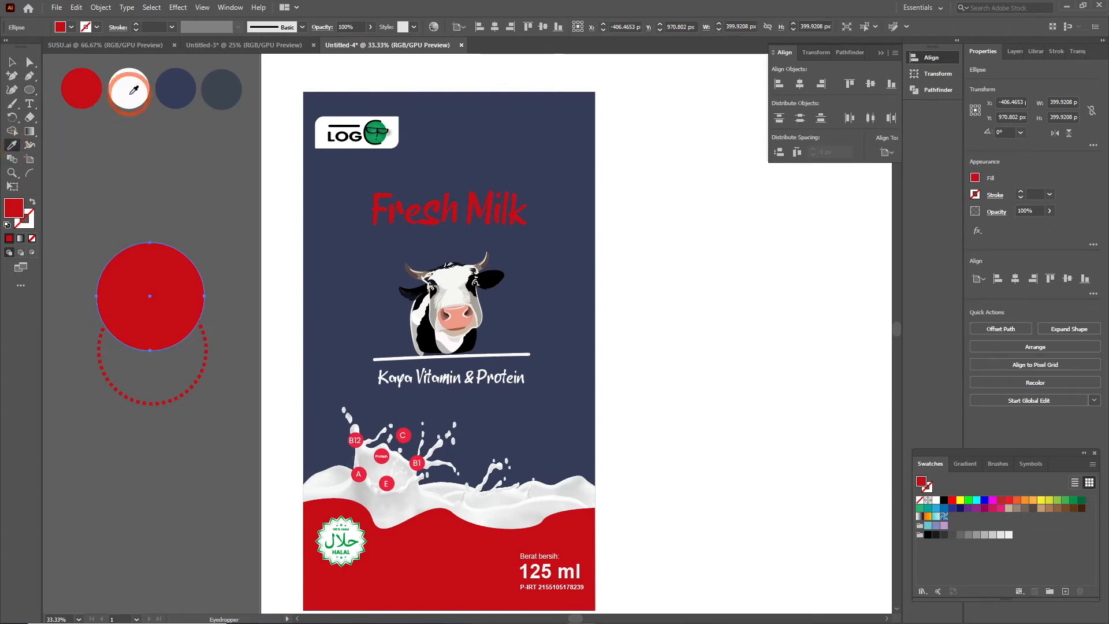
pyautogui.click(13, 63)
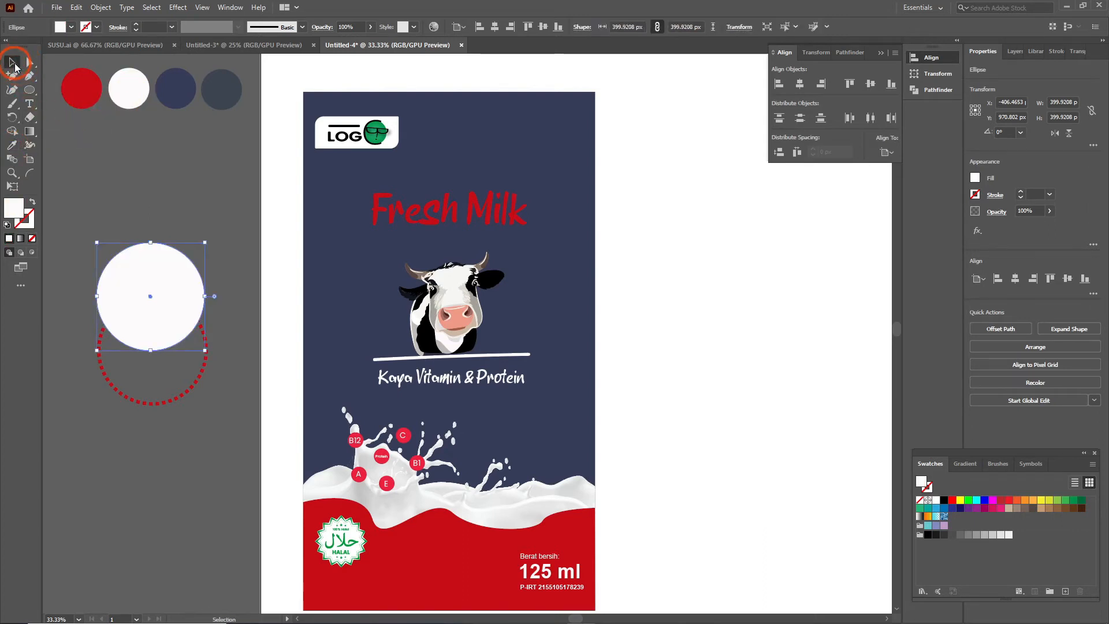
# Scale the red dashed circle down to about 353 px wide
pyautogui.click(178, 401)
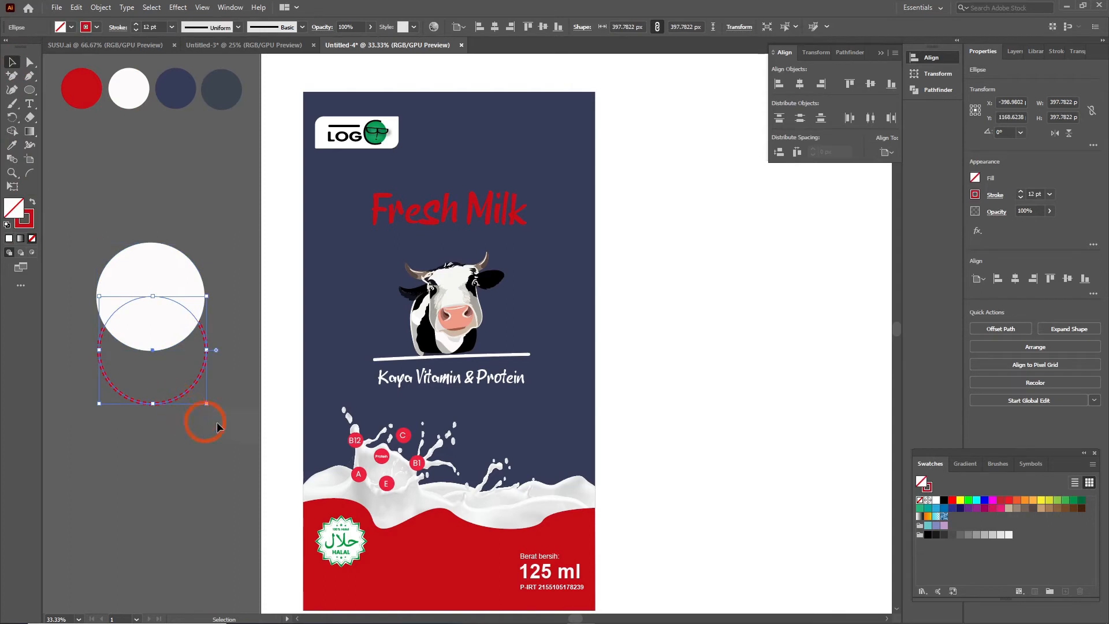
pyautogui.moveTo(208, 408); pyautogui.dragTo(194, 391)
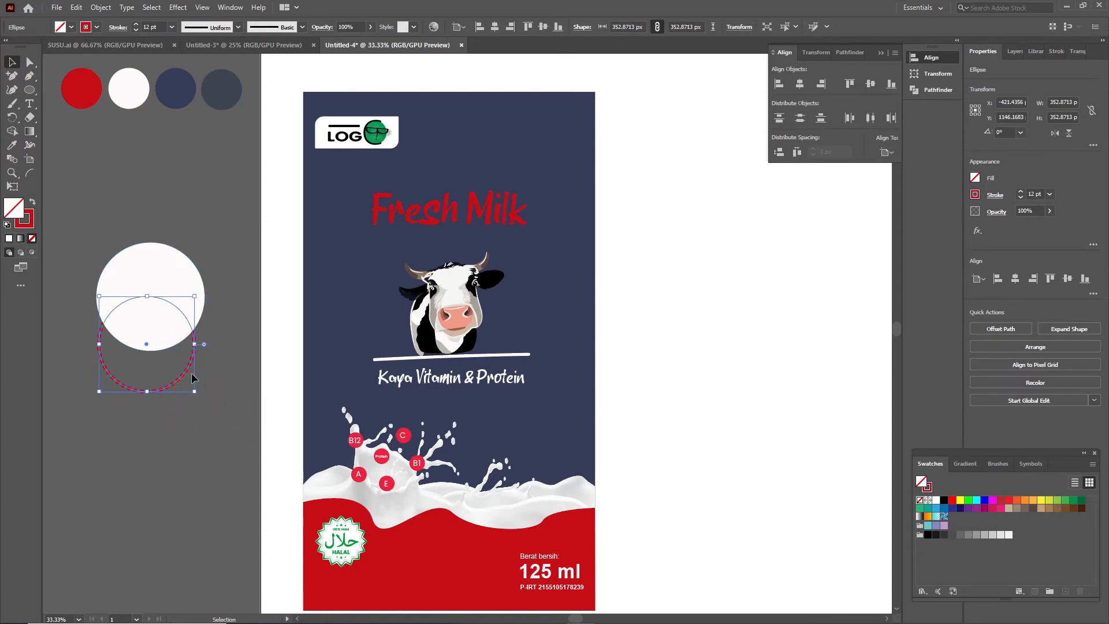
# Bring the red dashed circle to the front and center it horizontally and vertically with the white circle
pyautogui.press('ctrl')
pyautogui.hotkey('ctrl', 'shift', ']')
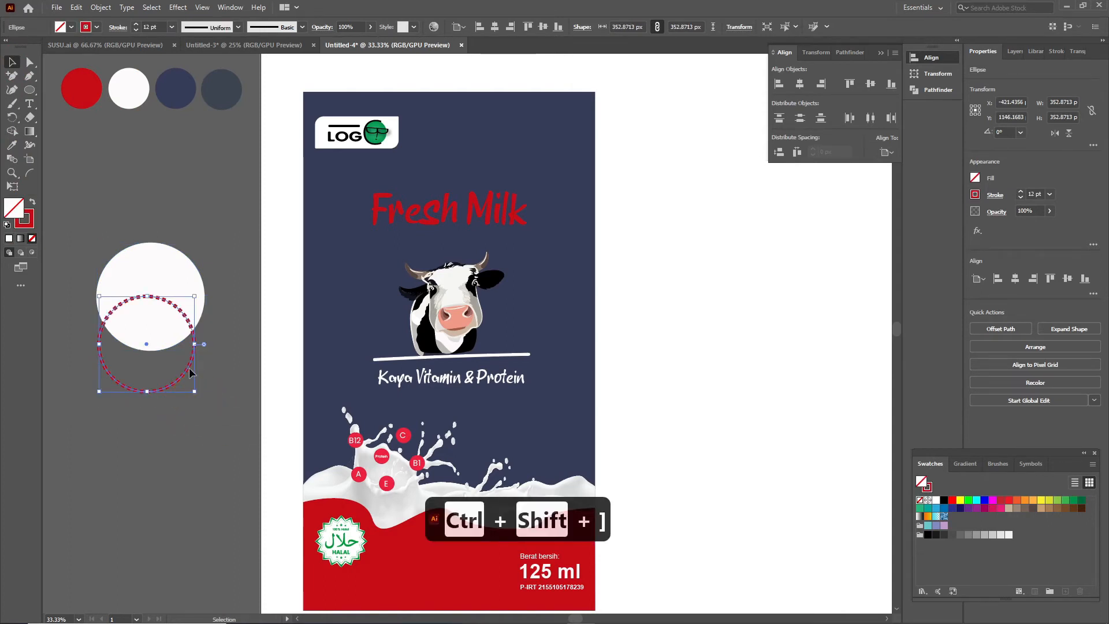
pyautogui.keyDown('shift'); pyautogui.click(176, 284); pyautogui.keyUp('shift')
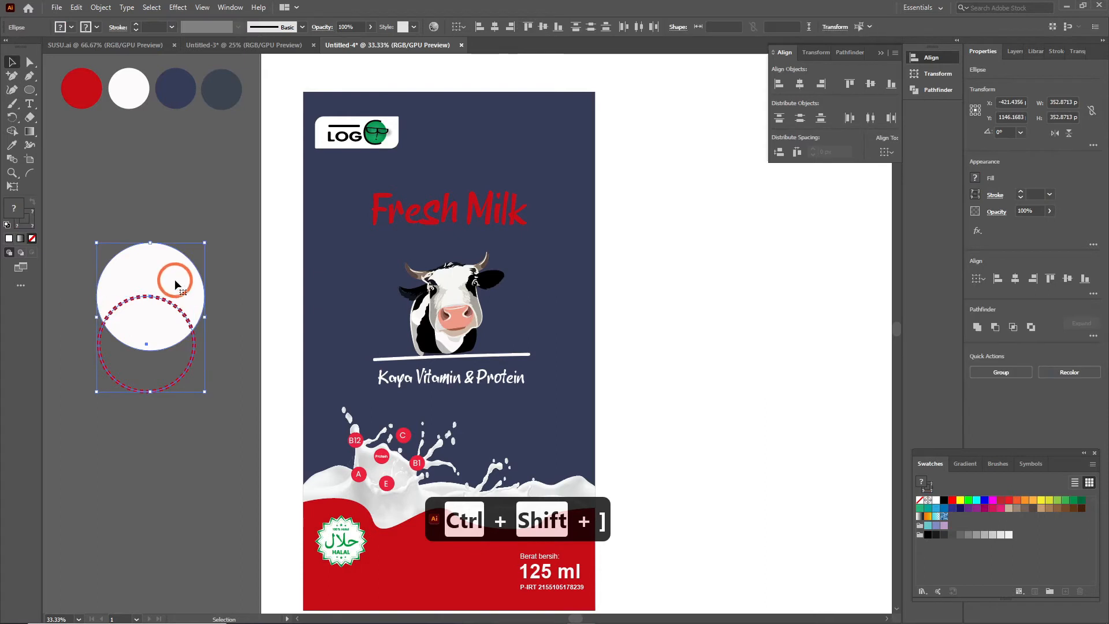
pyautogui.click(800, 85)
pyautogui.click(870, 85)
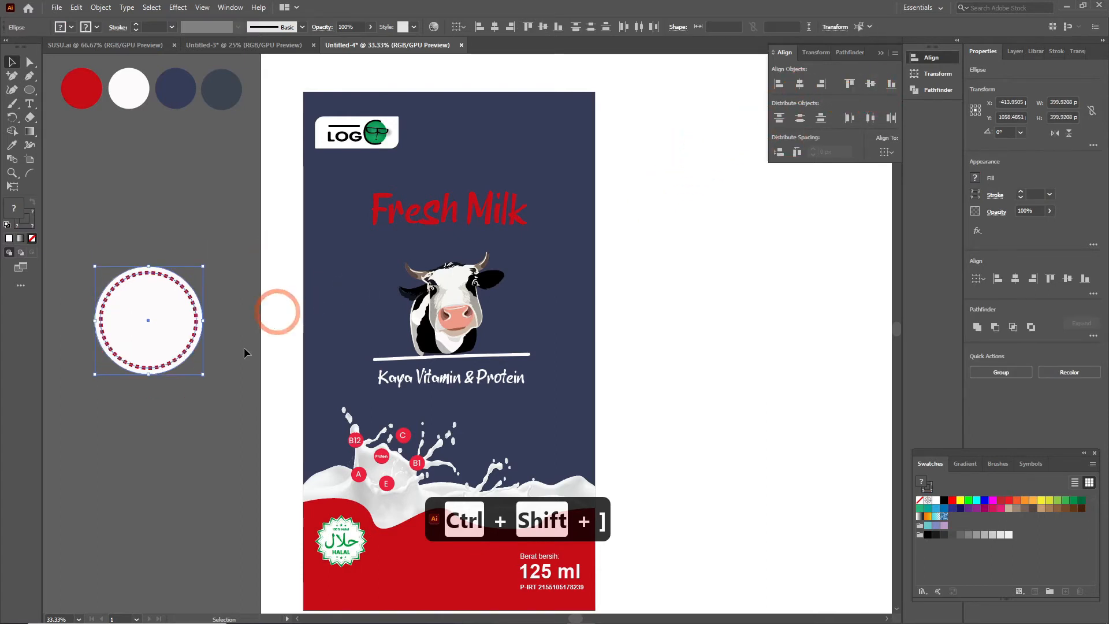
pyautogui.click(172, 450)
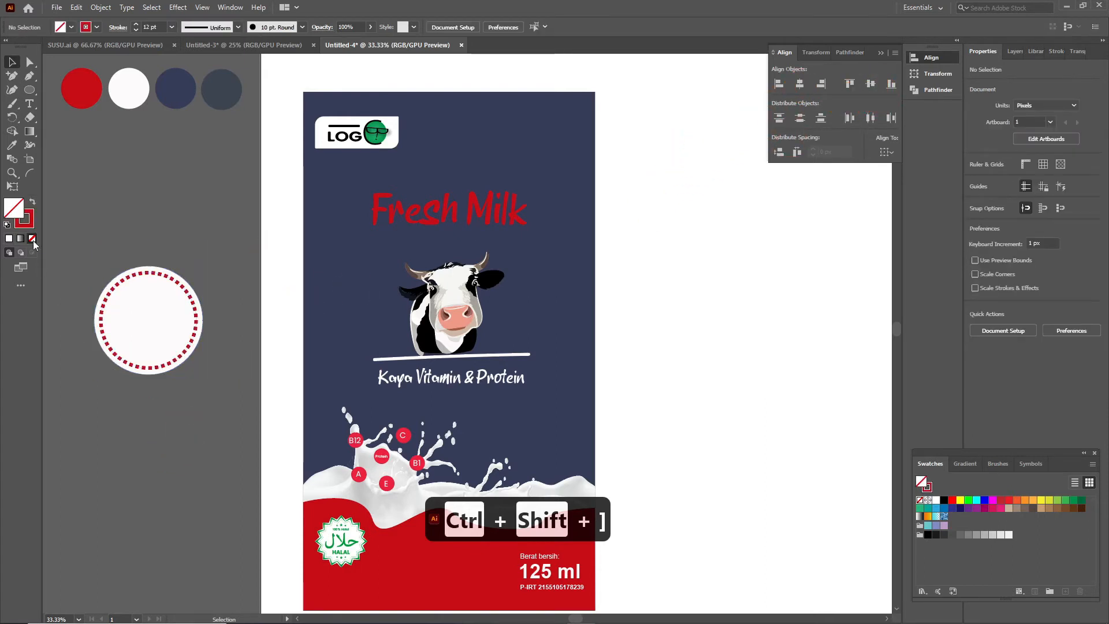
# Add the text "Susu Murni" over two centered lines beside the badge circles
pyautogui.click(30, 105)
pyautogui.click(104, 368)
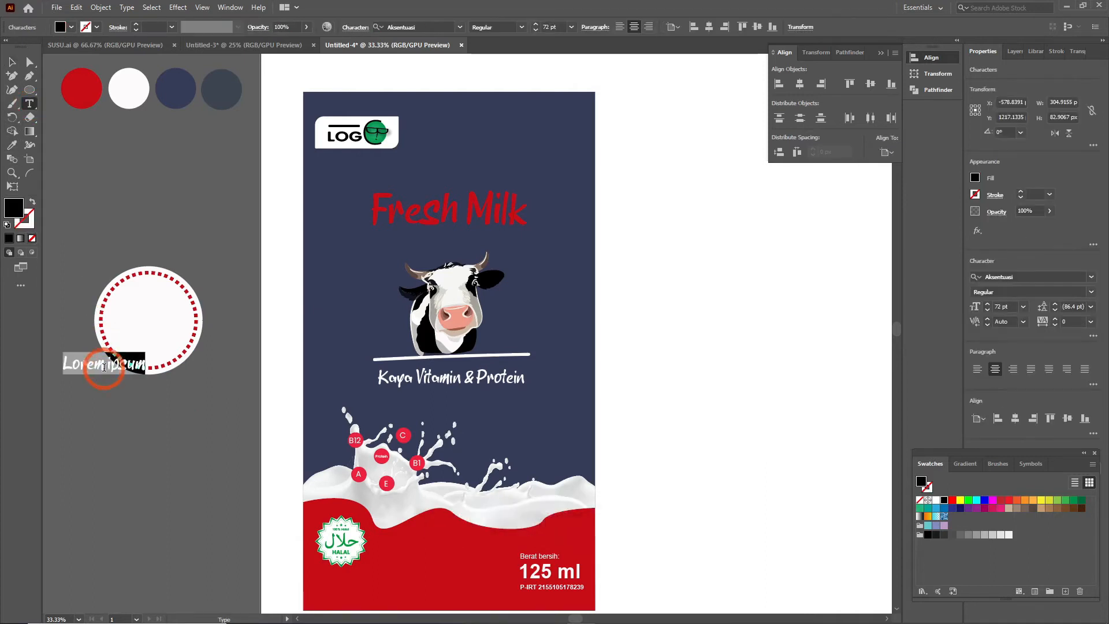
pyautogui.write('Rasa S')
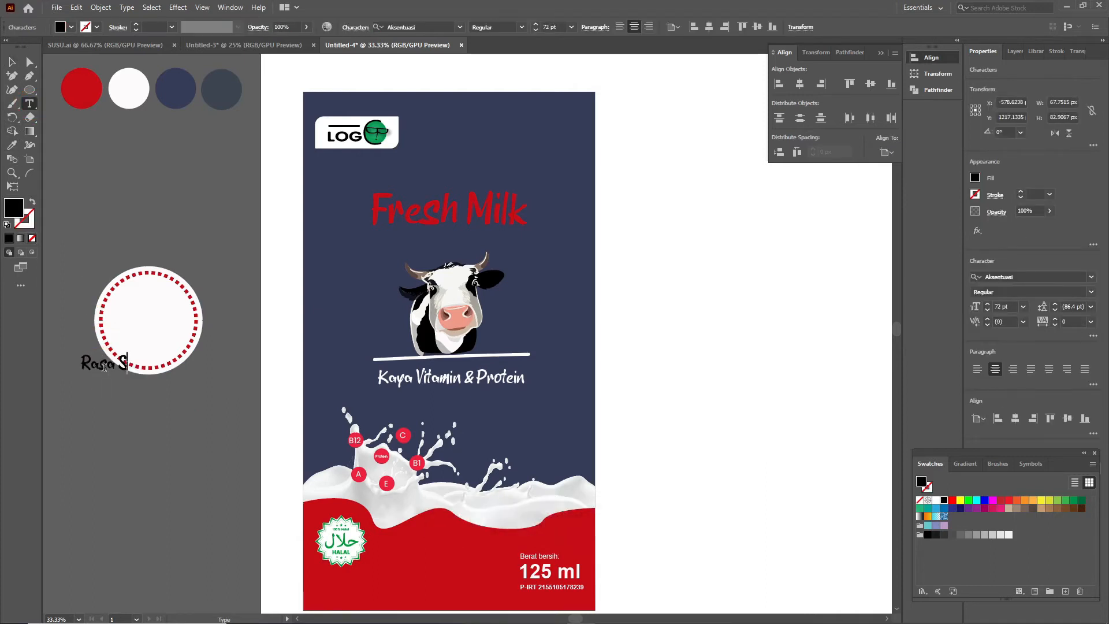
pyautogui.write('usu Murni')
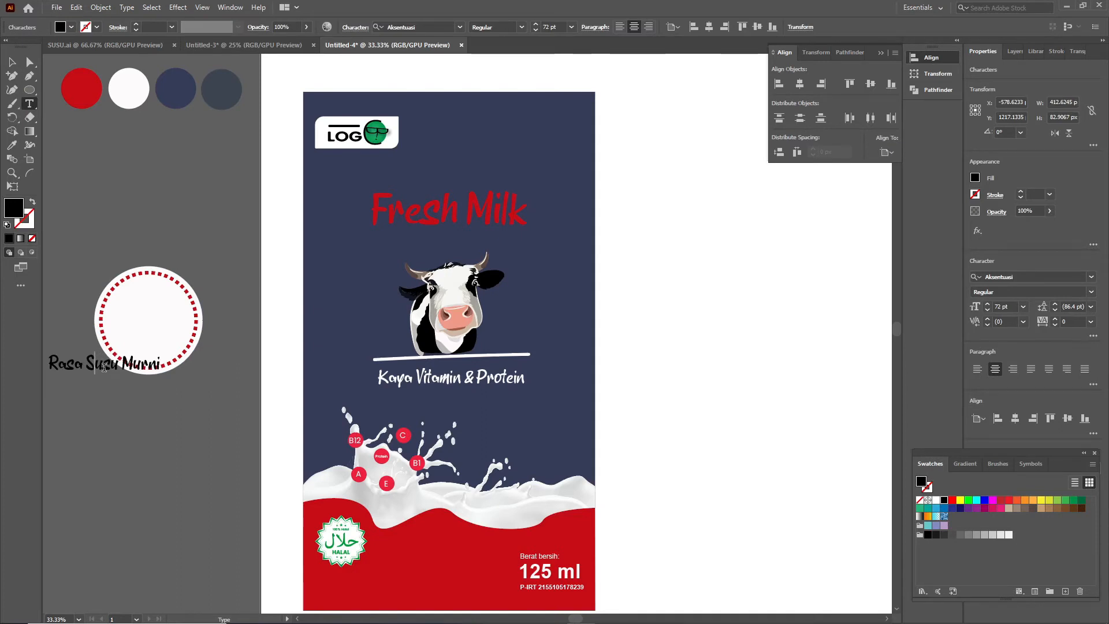
pyautogui.press('Return')
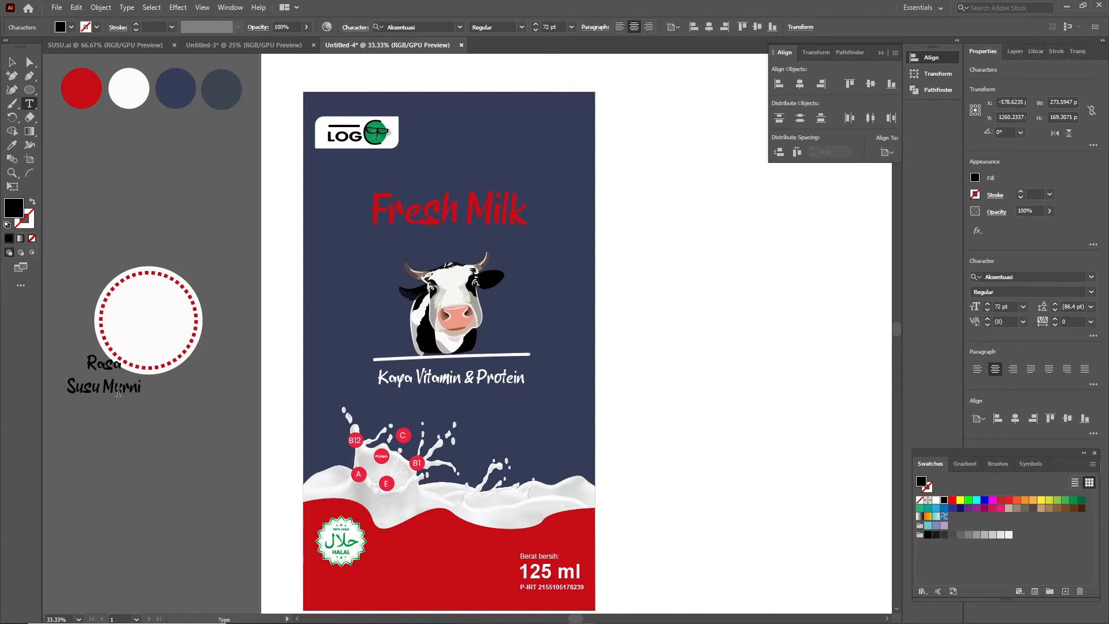
pyautogui.hotkey('shift', 'Up')
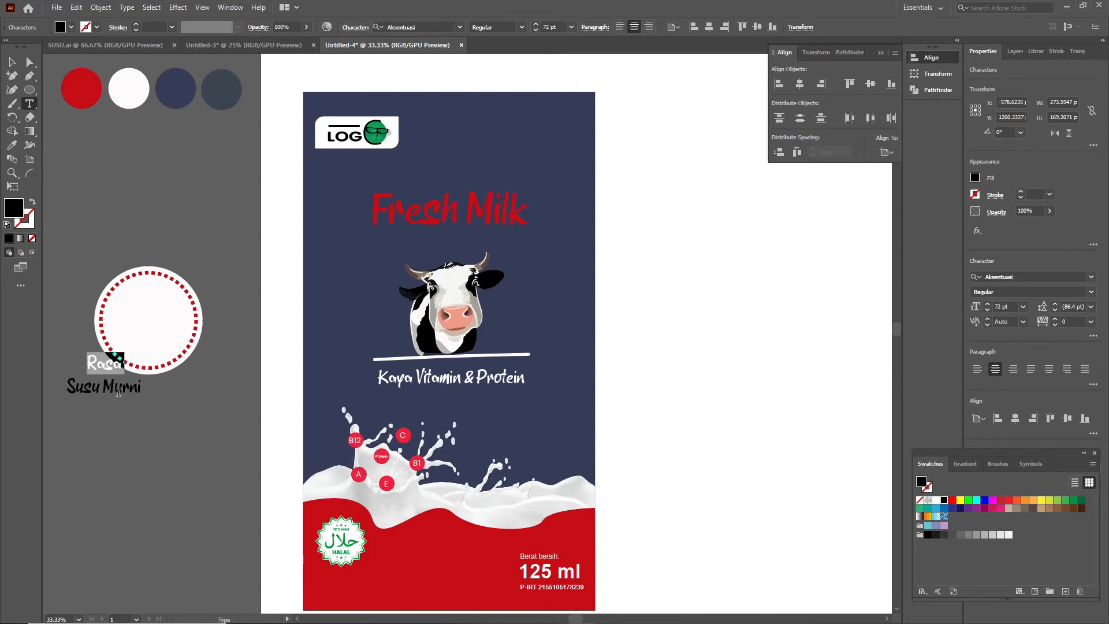
pyautogui.press('BackSpace')
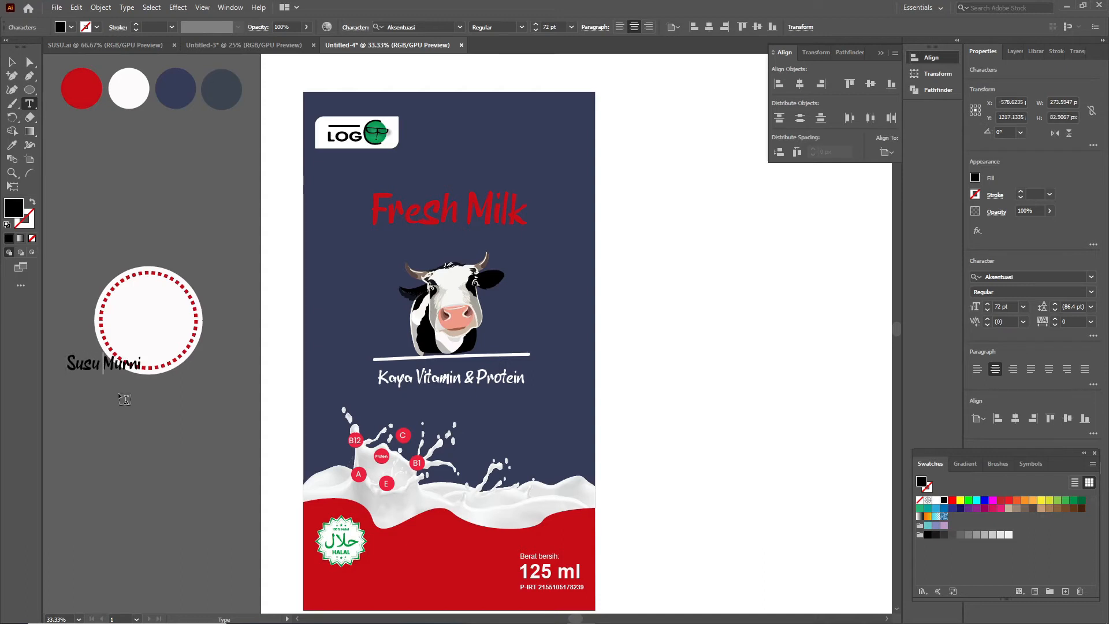
pyautogui.press('Return')
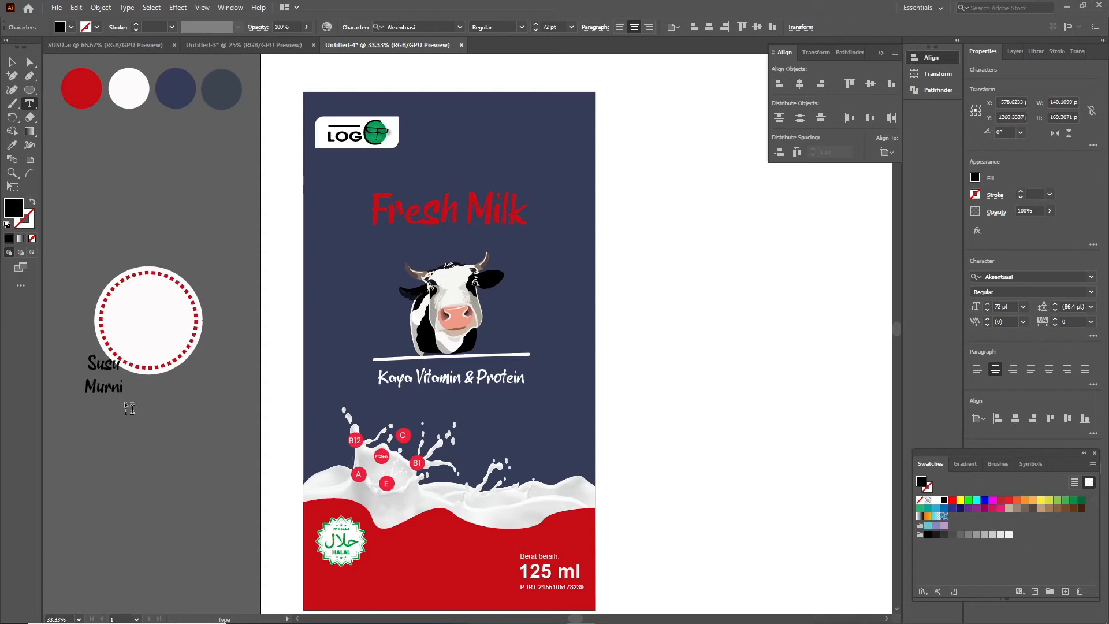
pyautogui.click(12, 62)
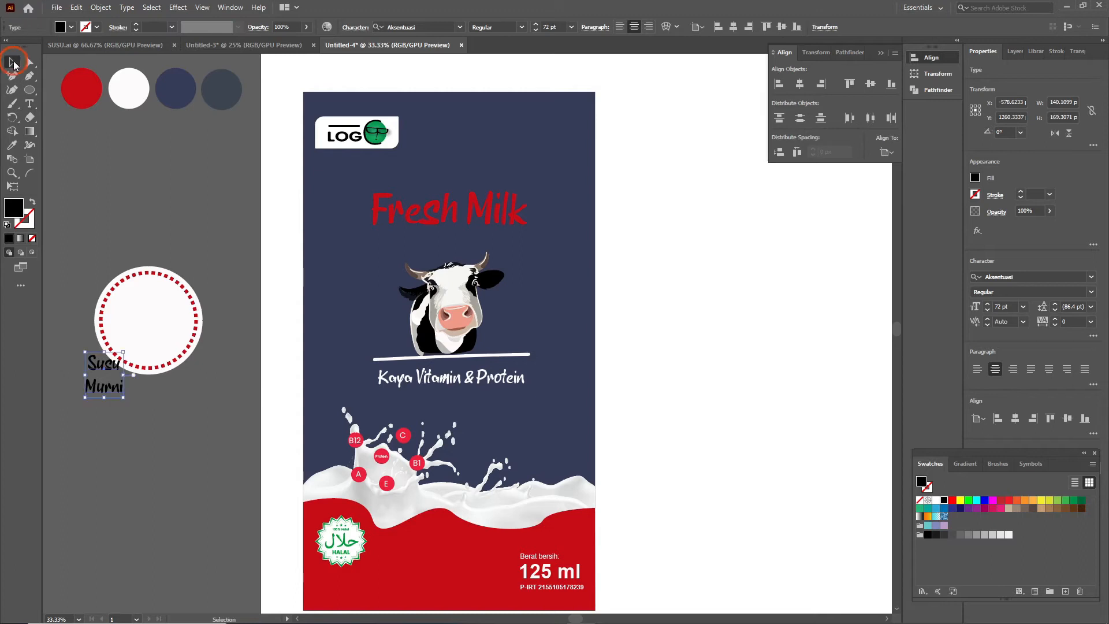
# Color the "Susu Murni" text with the palette's red using the Eyedropper
pyautogui.click(100, 371)
pyautogui.click(15, 146)
pyautogui.click(81, 88)
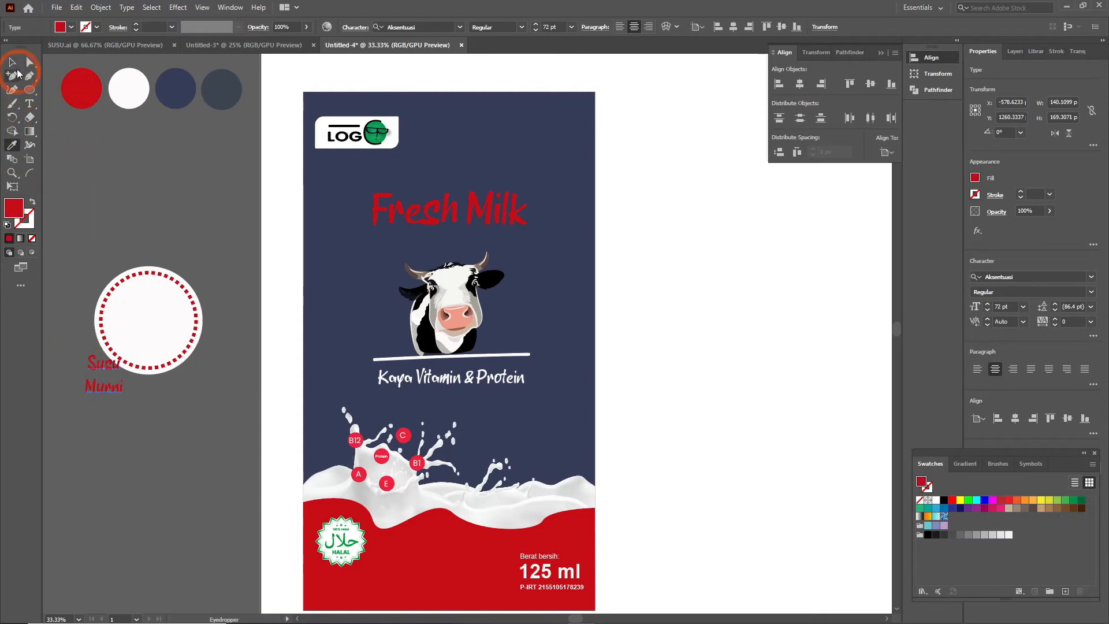
pyautogui.click(11, 63)
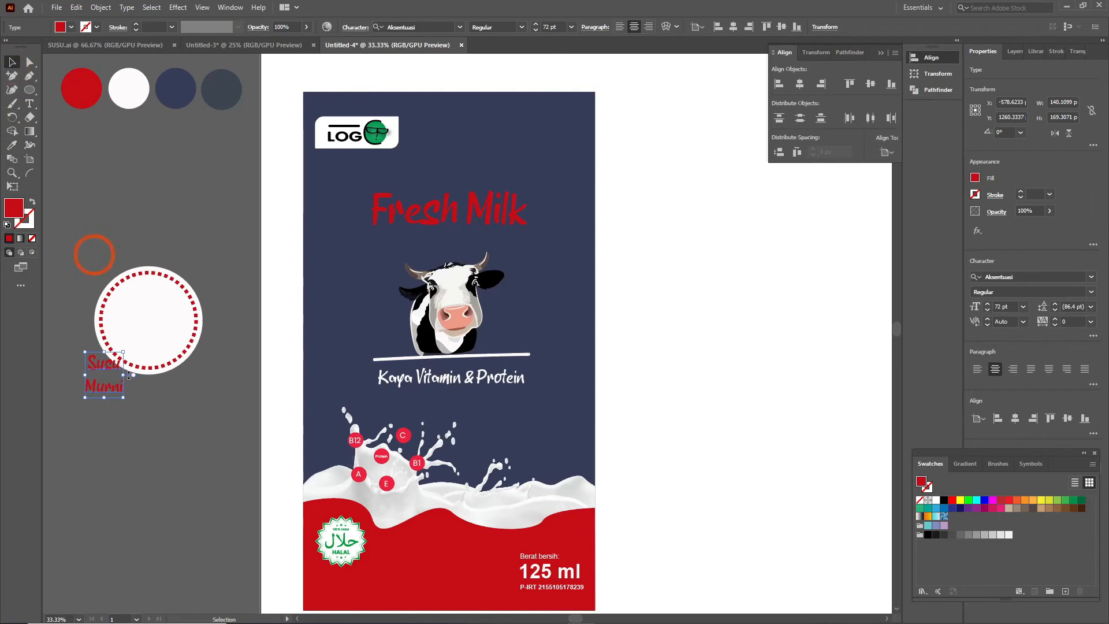
# Move the text clear of the circles, then group the white and dashed circles and scale them to about 313 px wide
pyautogui.click(174, 304)
pyautogui.click(99, 384)
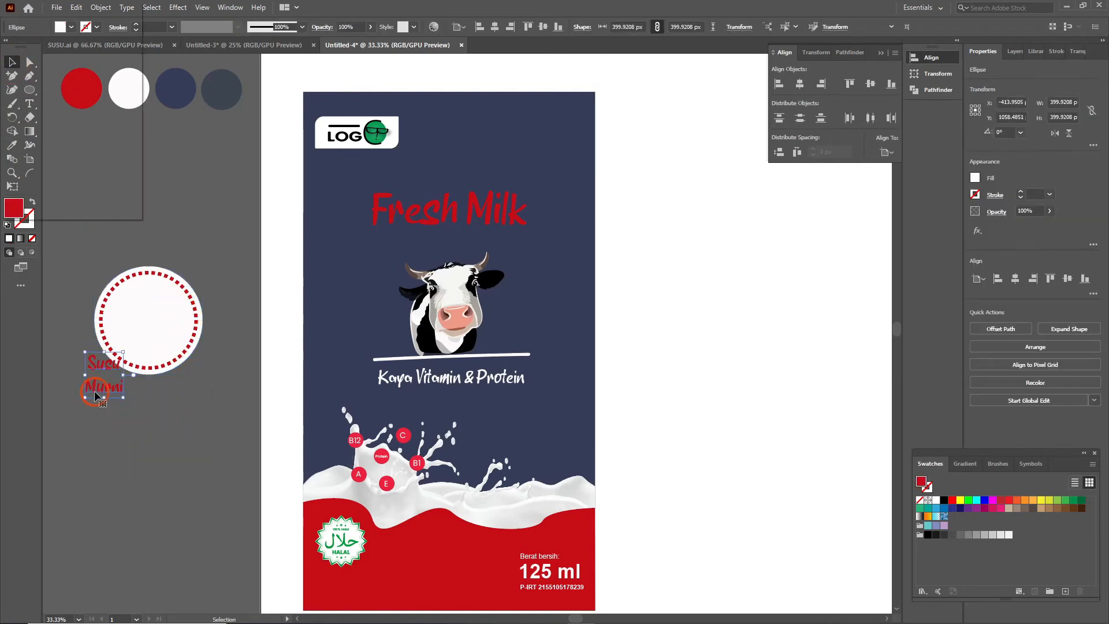
pyautogui.moveTo(92, 379); pyautogui.dragTo(119, 454)
pyautogui.click(96, 293)
pyautogui.moveTo(95, 293); pyautogui.dragTo(213, 380)
pyautogui.hotkey('ctrl', 'g')
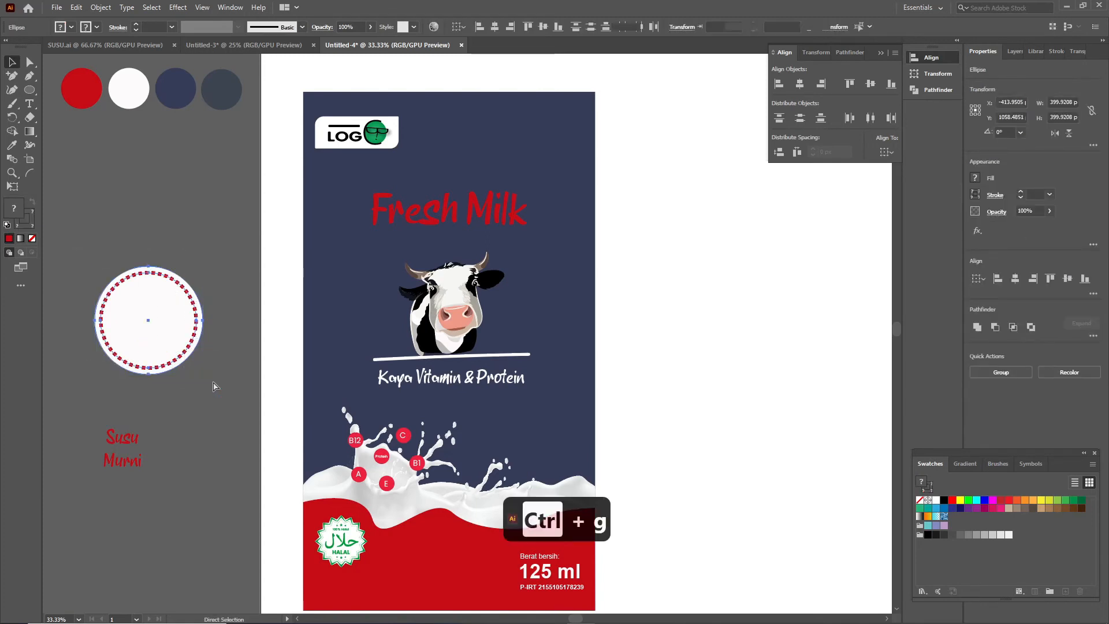
pyautogui.moveTo(202, 377); pyautogui.dragTo(179, 351)
# Place the "Susu Murni" text inside the circle group and center both horizontally and vertically
pyautogui.click(127, 442)
pyautogui.moveTo(128, 443); pyautogui.dragTo(142, 312)
pyautogui.keyDown('shift'); pyautogui.click(99, 289); pyautogui.keyUp('shift')
pyautogui.click(791, 86)
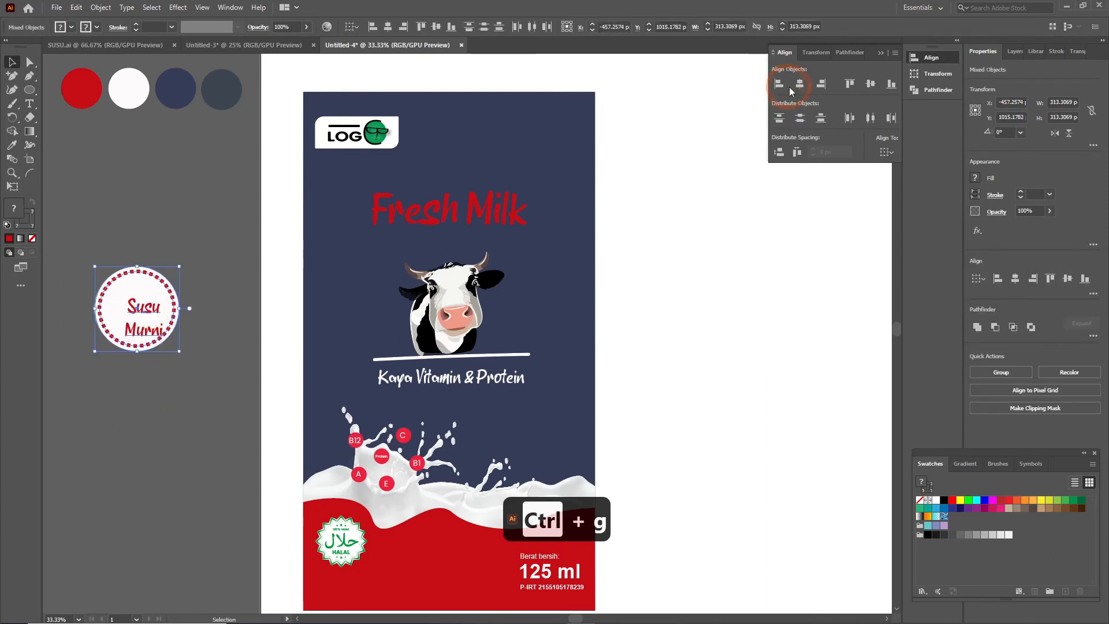
pyautogui.click(871, 84)
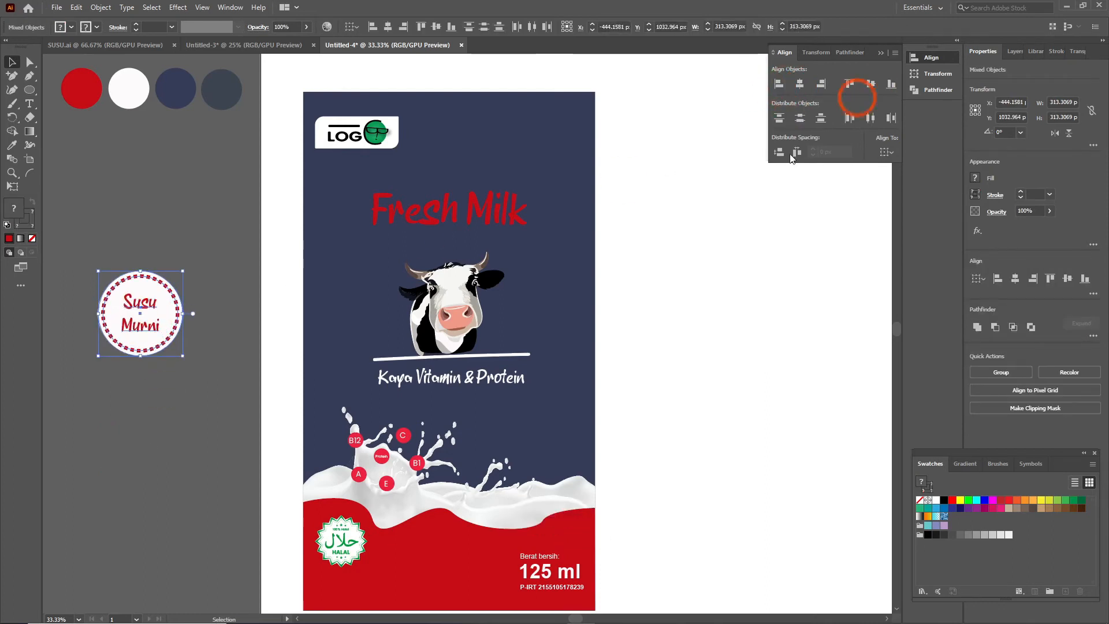
pyautogui.click(146, 391)
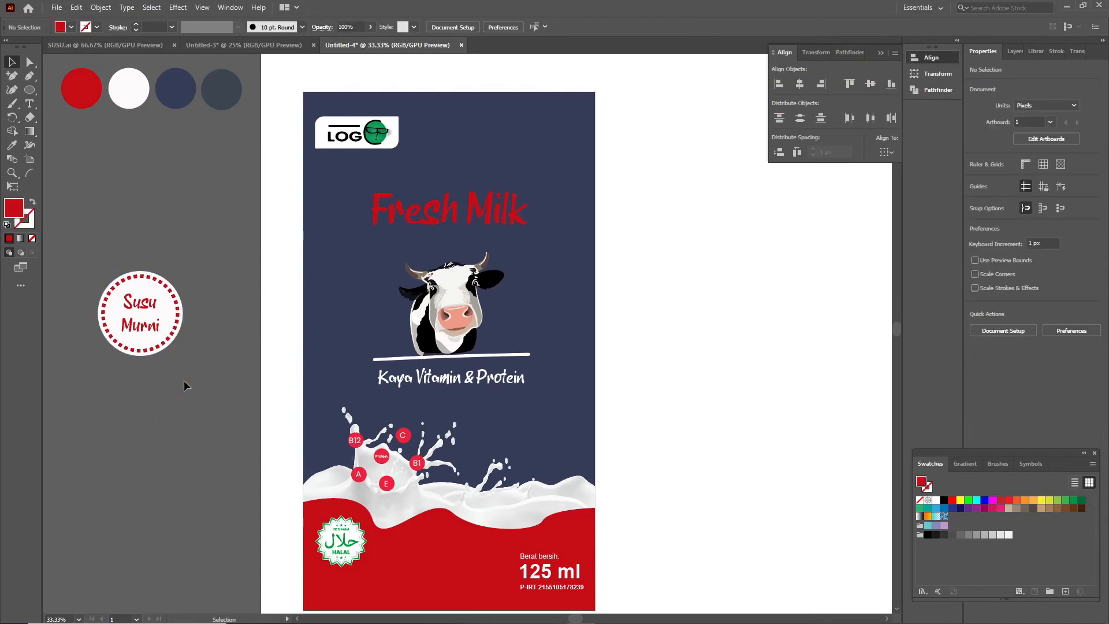
# Shrink the circle group to about 292 px wide, recenter it with the "Susu Murni" text and group them as one badge
pyautogui.click(151, 356)
pyautogui.moveTo(183, 355); pyautogui.dragTo(178, 351)
pyautogui.keyDown('shift'); pyautogui.click(152, 308); pyautogui.keyUp('shift')
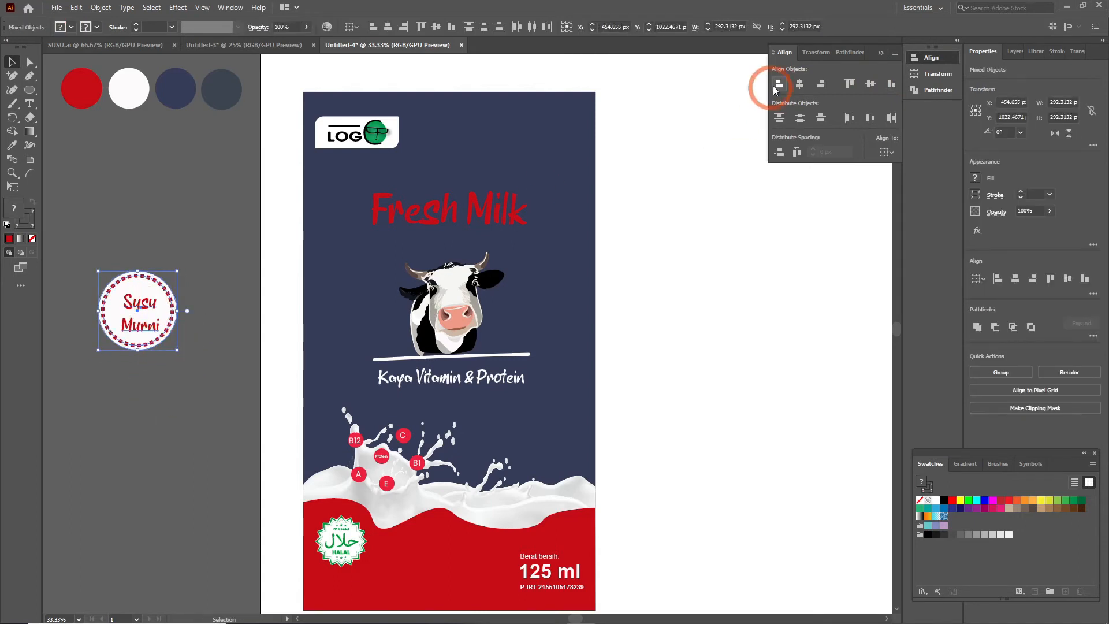
pyautogui.click(799, 84)
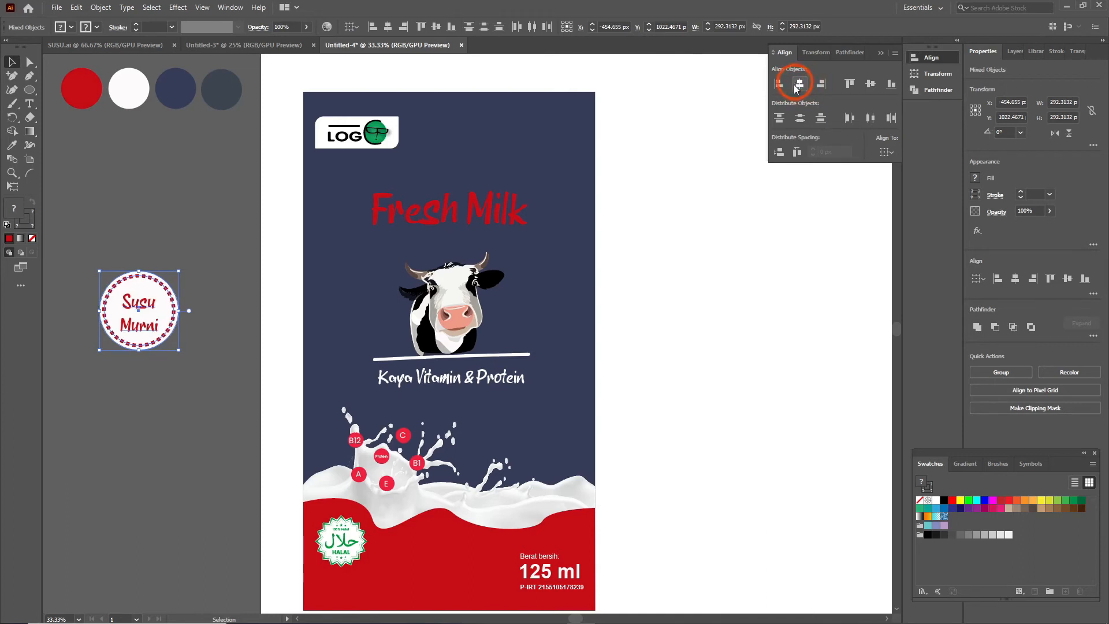
pyautogui.click(871, 85)
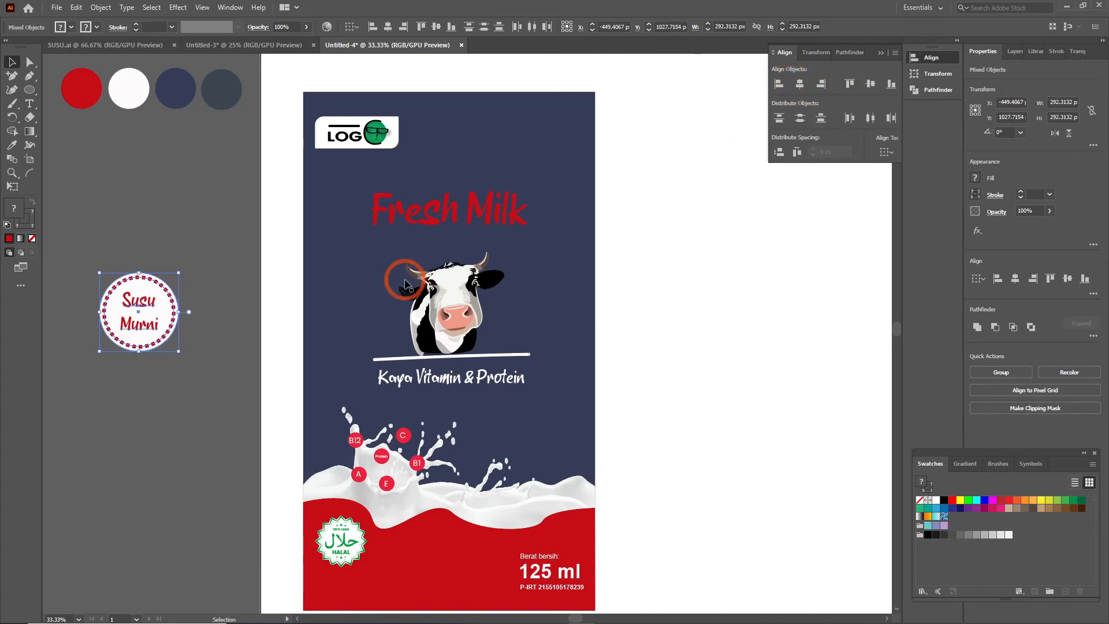
pyautogui.hotkey('ctrl', 'g')
pyautogui.click(131, 391)
# Scale the "Susu Murni" badge to about 231 px wide and place it over the milk wave at the packaging's right edge
pyautogui.scroll(-2, 614, 372)
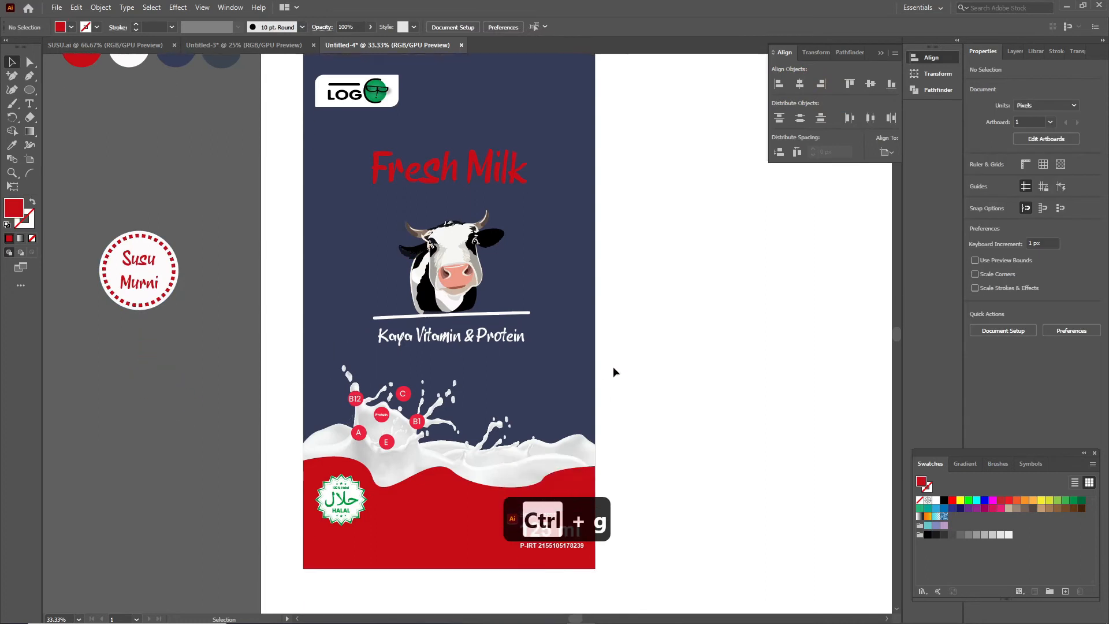
pyautogui.click(164, 293)
pyautogui.moveTo(179, 310); pyautogui.dragTo(163, 294)
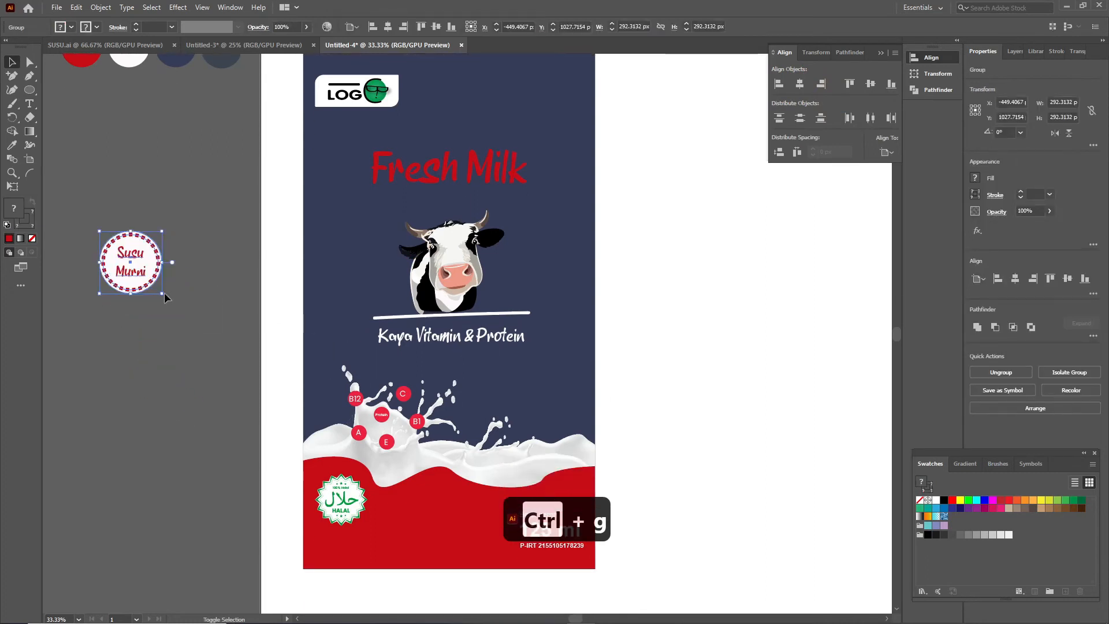
pyautogui.click(168, 298)
pyautogui.moveTo(137, 259); pyautogui.dragTo(564, 419)
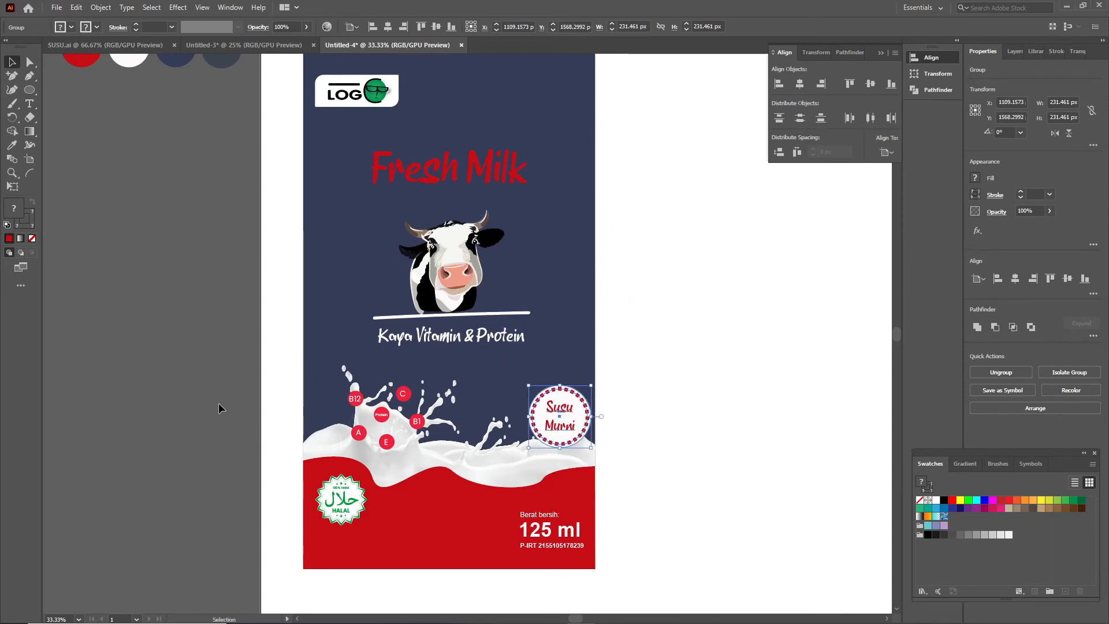
pyautogui.click(220, 407)
# Move the Halal seal from the red area to the packaging's upper-right corner, across from the logo
pyautogui.scroll(1, 487, 450)
pyautogui.click(345, 511)
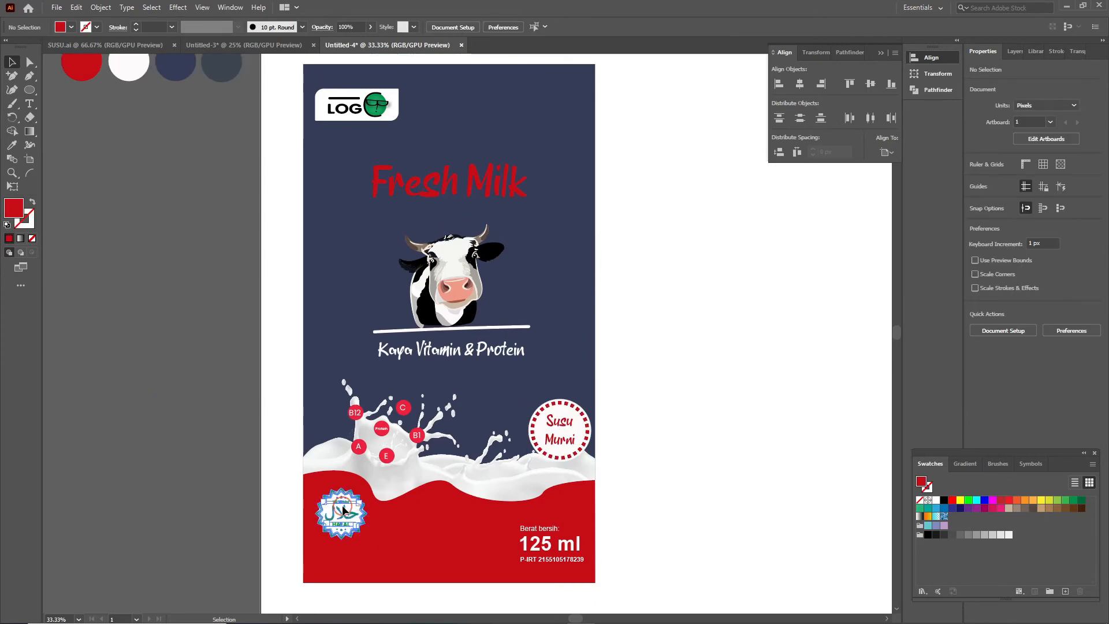
pyautogui.moveTo(348, 516); pyautogui.dragTo(568, 120)
# Move the "Susu Murni" badge to the red area's left side, where the Halal seal was, and nudge it slightly down
pyautogui.moveTo(556, 437); pyautogui.dragTo(337, 520)
pyautogui.click(440, 554)
pyautogui.press('Down')
pyautogui.press('Down')
pyautogui.press('Down')
pyautogui.press('Down')
pyautogui.press('Down')
pyautogui.press('Down')
pyautogui.press('Down')
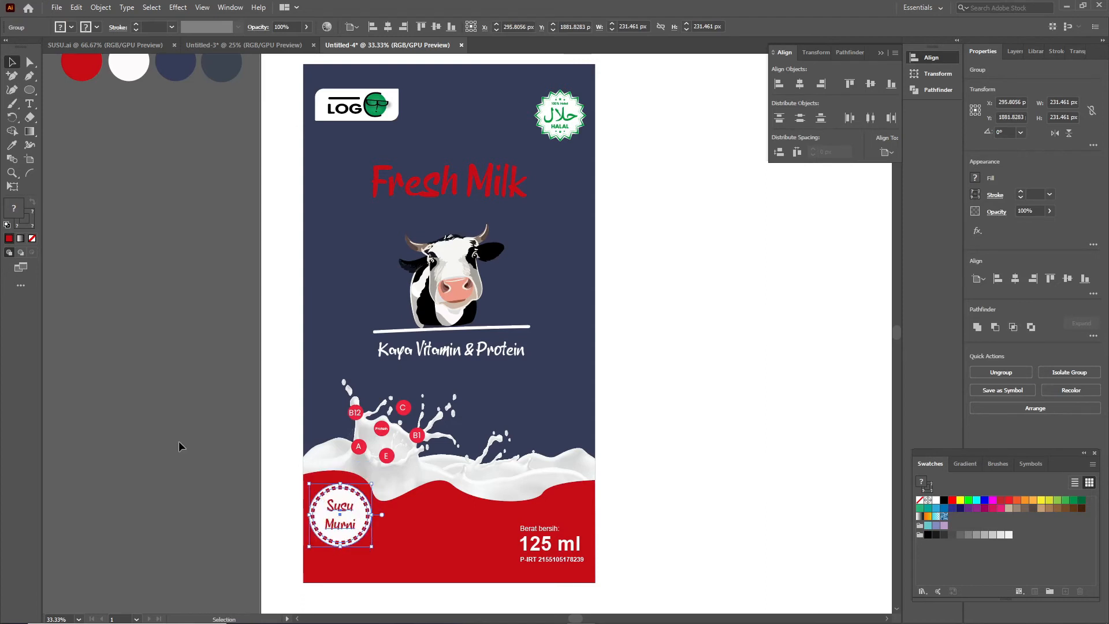
# Scale the Halal seal to about 171 px wide and align its top edge with the logo
pyautogui.click(555, 135)
pyautogui.click(537, 93)
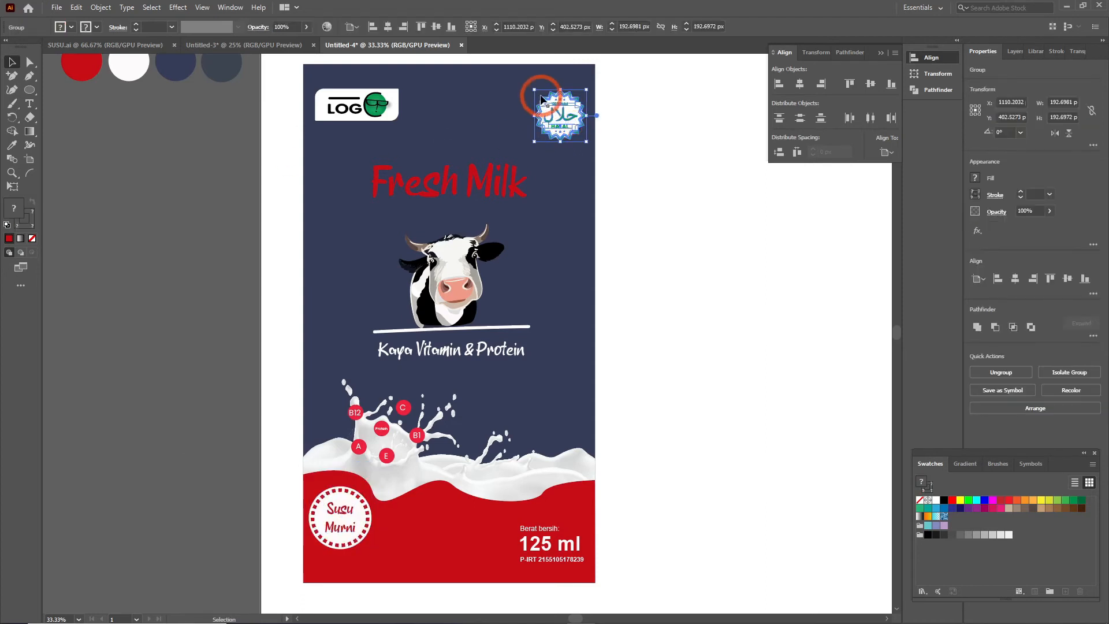
pyautogui.moveTo(535, 91); pyautogui.dragTo(541, 97)
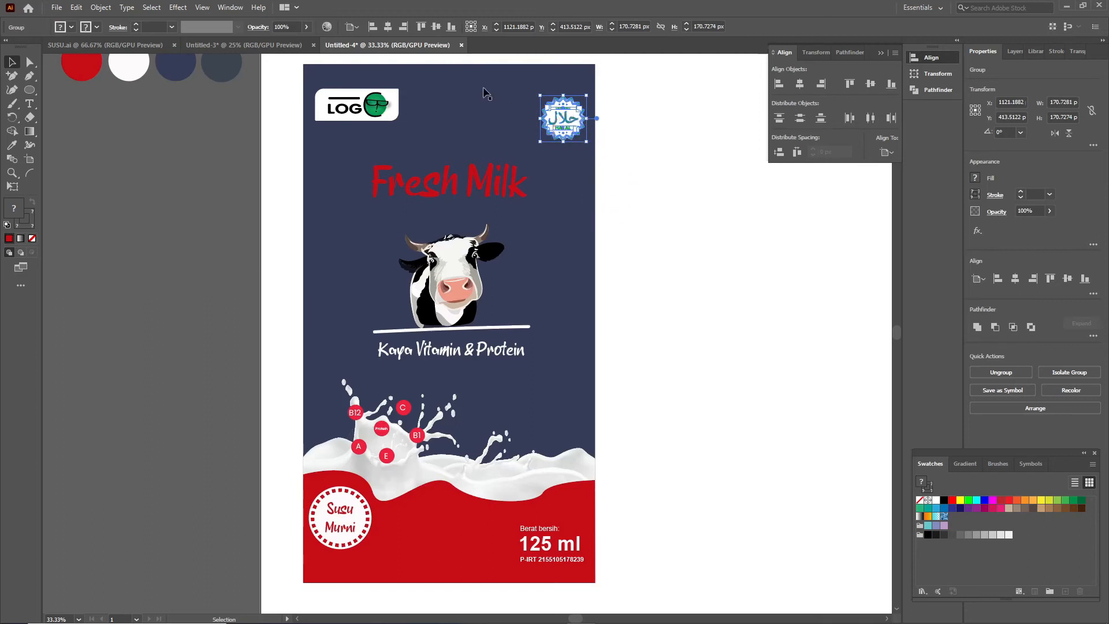
pyautogui.keyDown('shift'); pyautogui.click(392, 106); pyautogui.keyUp('shift')
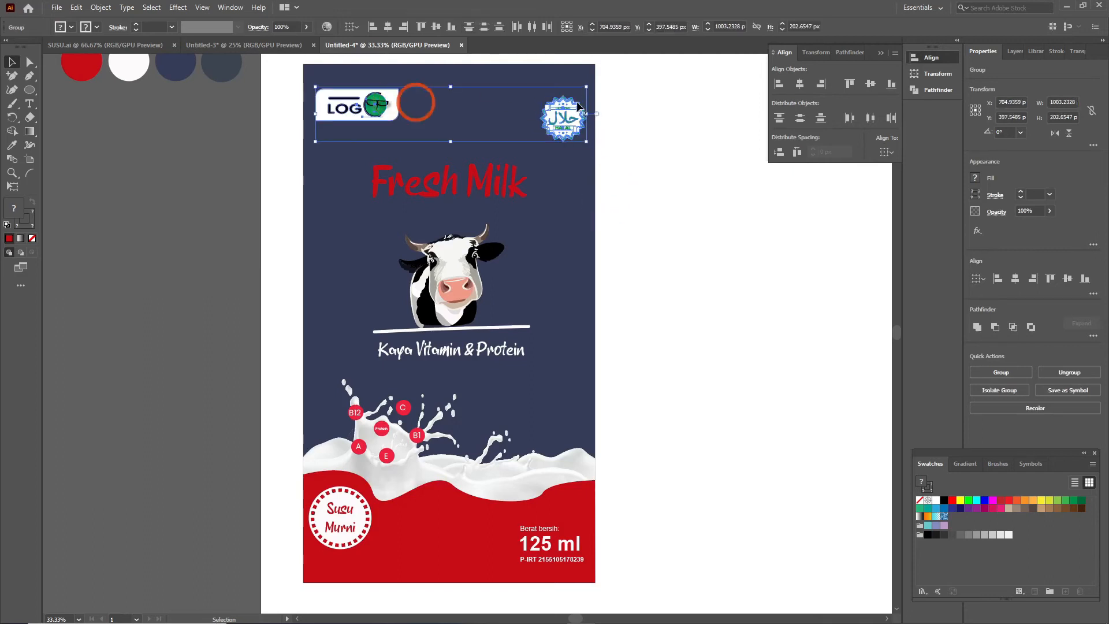
pyautogui.click(849, 84)
pyautogui.click(652, 192)
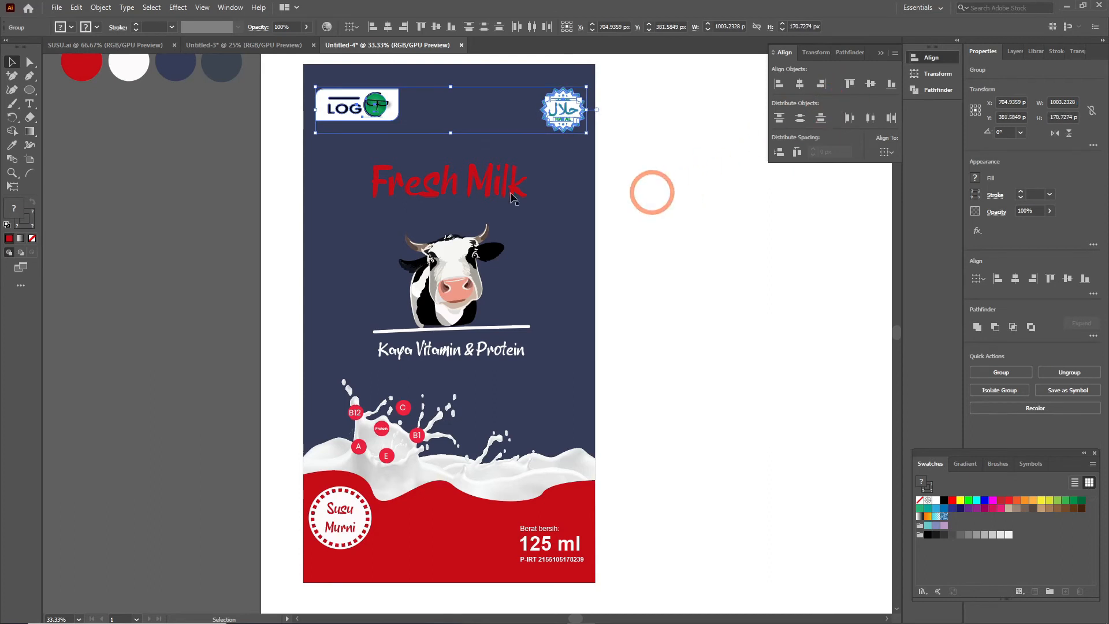
pyautogui.click(322, 198)
# Nudge the Halal seal slightly to the left, away from the packaging's right edge
pyautogui.click(564, 114)
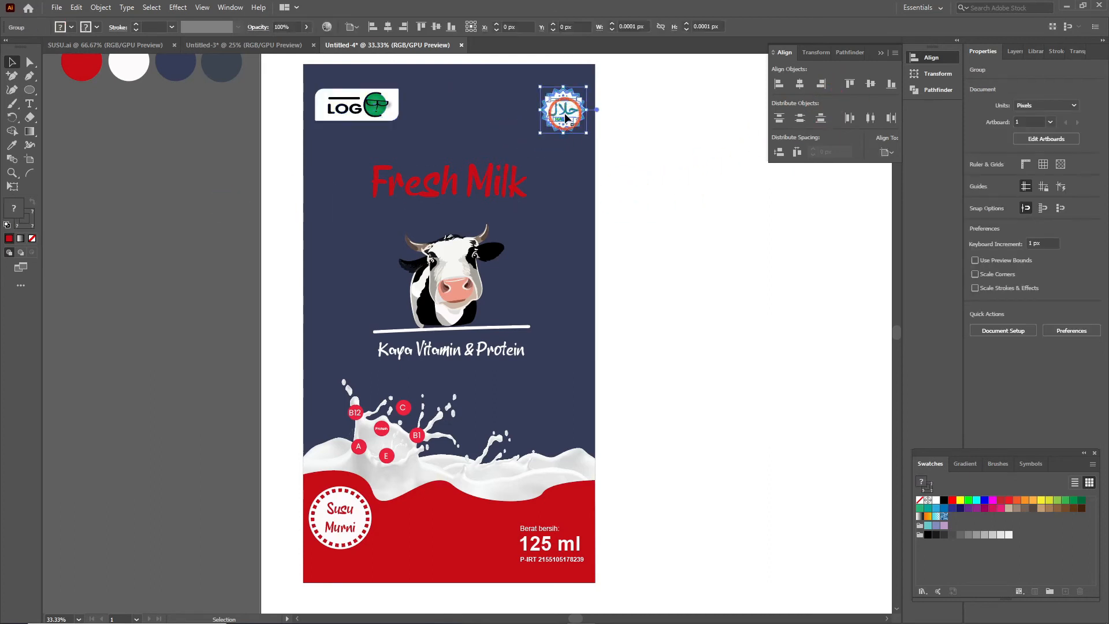
pyautogui.click(661, 176)
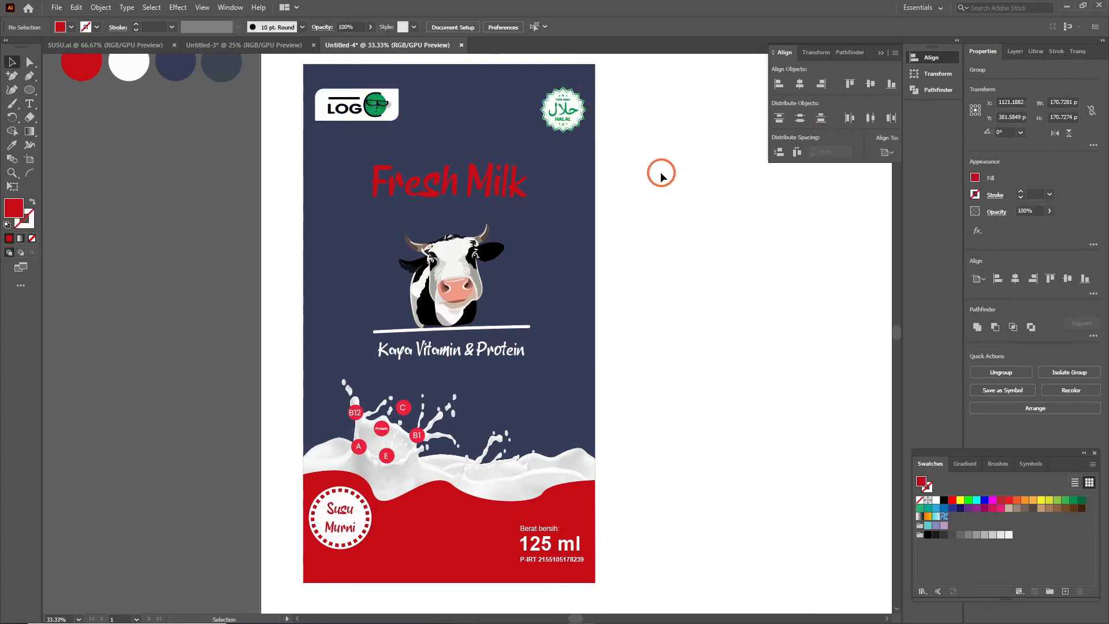
pyautogui.click(574, 109)
pyautogui.press('Left')
pyautogui.press('Left')
pyautogui.press('Left')
pyautogui.press('Left')
pyautogui.press('Left')
pyautogui.press('Left')
pyautogui.click(661, 170)
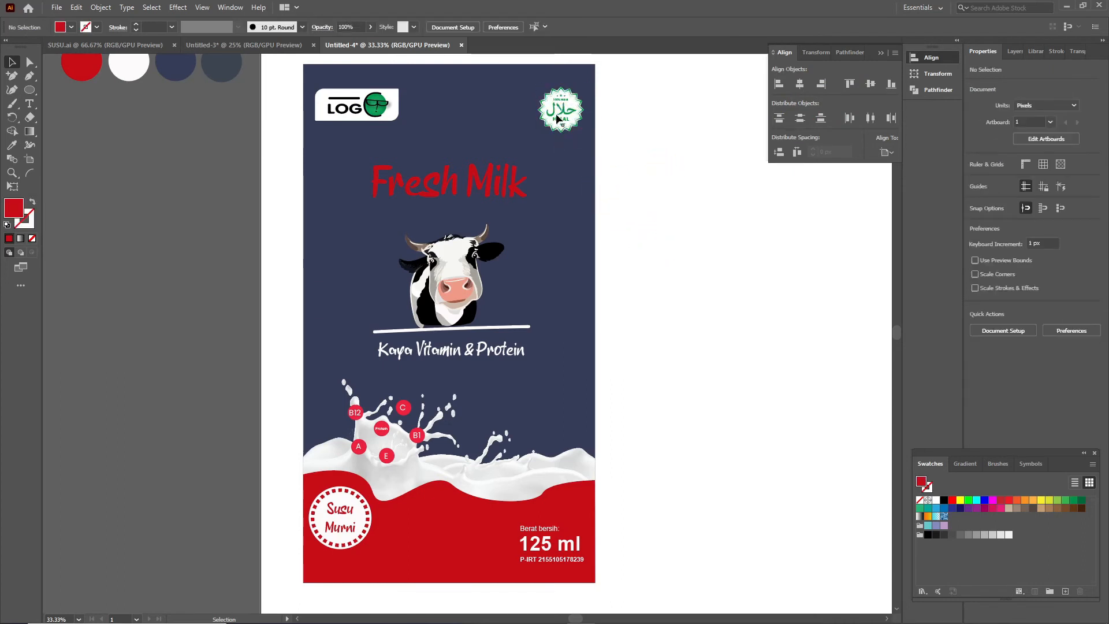
# Left-align the logo and the "Susu Murni" badge with each other and nudge both slightly right, away from the packaging's left edge
pyautogui.click(346, 516)
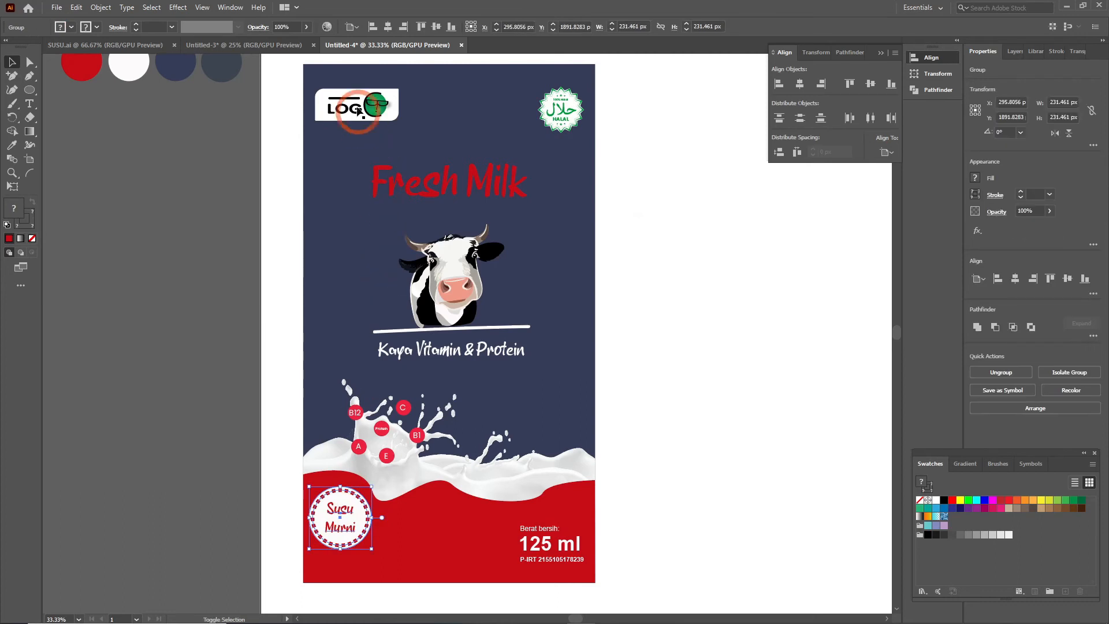
pyautogui.keyDown('shift'); pyautogui.click(390, 107); pyautogui.keyUp('shift')
pyautogui.click(779, 84)
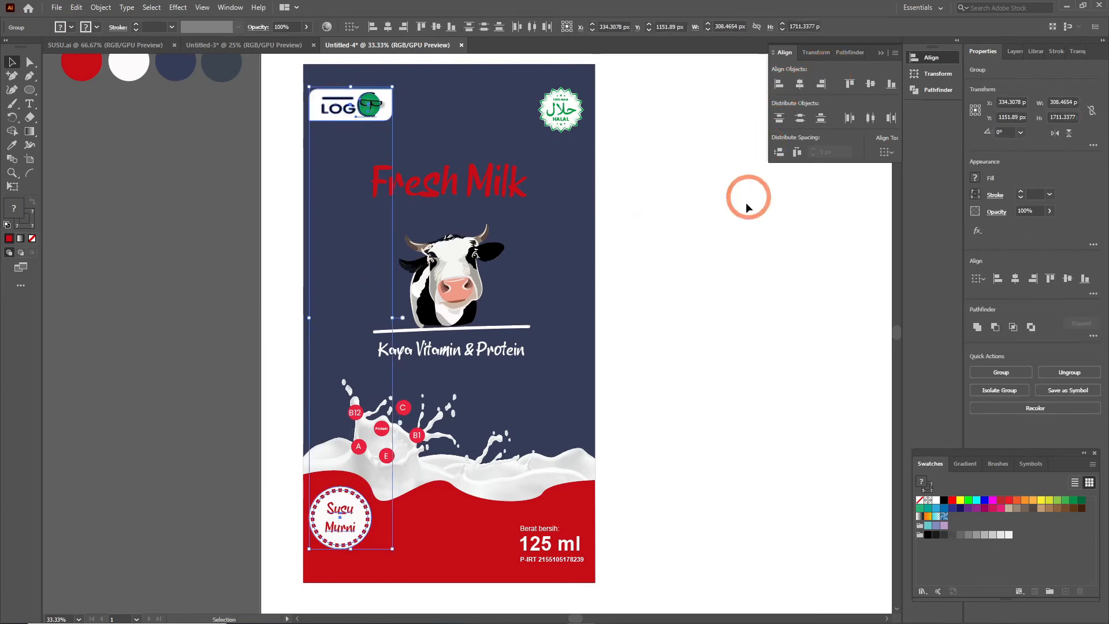
pyautogui.press('Right')
pyautogui.press('Right')
pyautogui.press('Right')
pyautogui.press('Right')
pyautogui.press('Right')
pyautogui.press('Right')
pyautogui.press('Right')
pyautogui.press('Right')
pyautogui.press('Right')
pyautogui.press('Right')
pyautogui.press('Right')
pyautogui.press('Right')
pyautogui.press('Right')
pyautogui.press('Right')
pyautogui.press('Right')
pyautogui.press('Right')
pyautogui.press('Right')
pyautogui.press('Right')
pyautogui.press('Right')
pyautogui.press('Right')
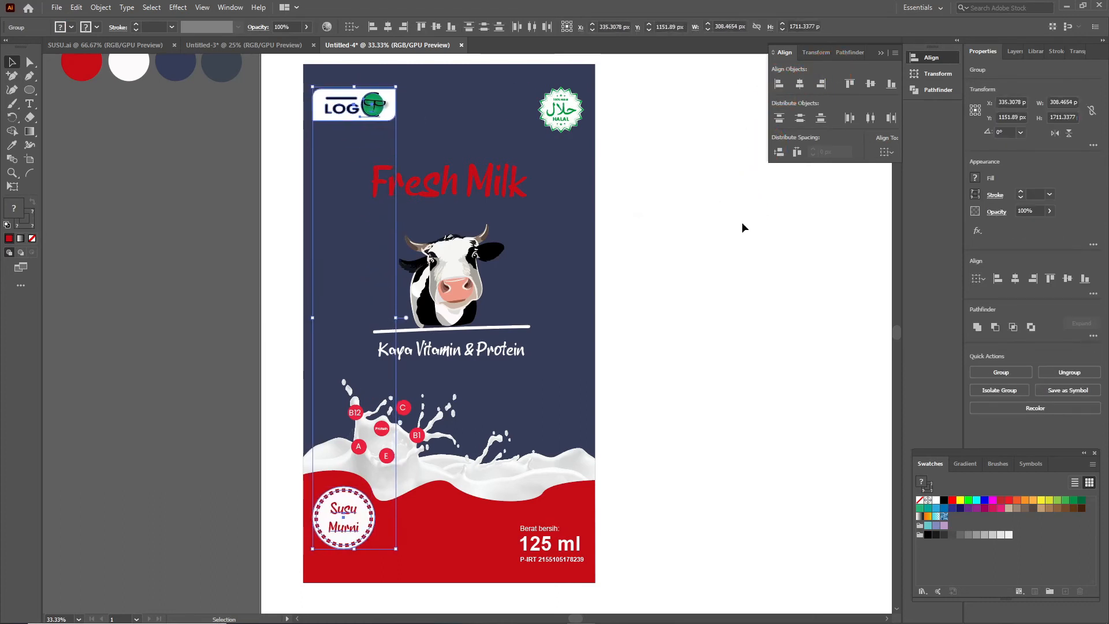
pyautogui.click(735, 248)
# Align the right edges of the Halal seal and the net weight text block
pyautogui.click(568, 108)
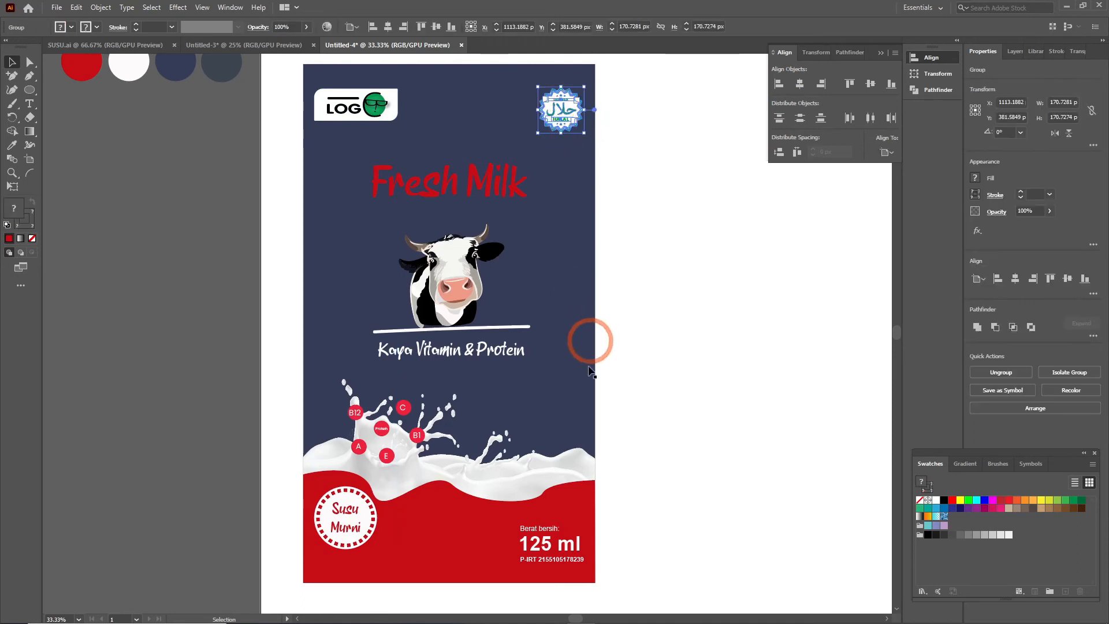
pyautogui.keyDown('shift'); pyautogui.click(553, 553); pyautogui.keyUp('shift')
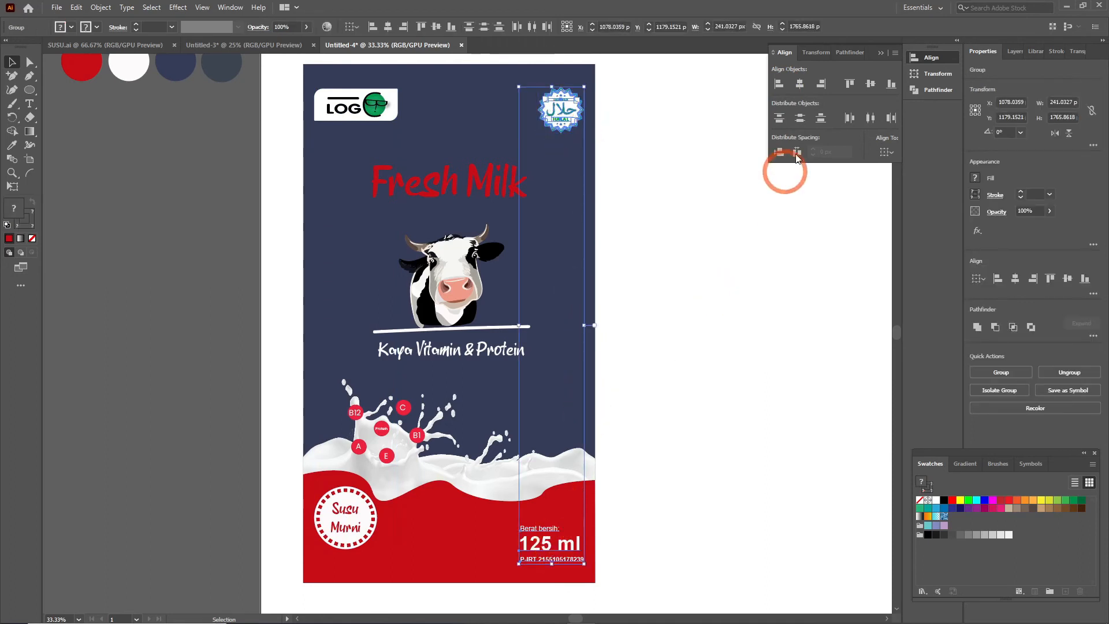
pyautogui.click(821, 85)
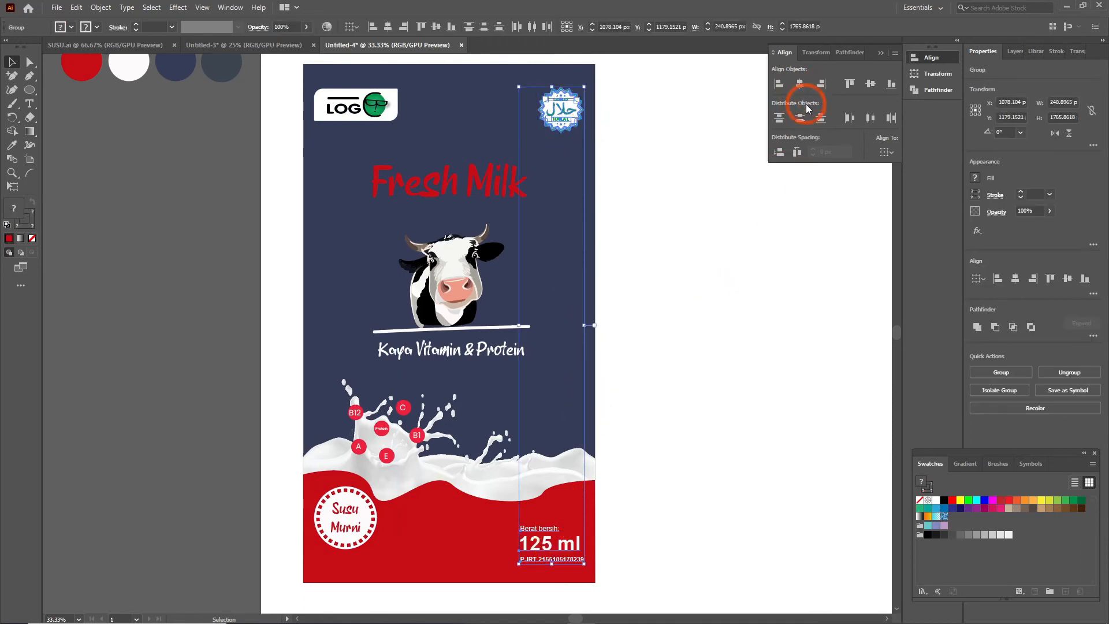
pyautogui.click(695, 354)
# Group the background and all elements of the milk packaging panel into one object
pyautogui.hotkey('ctrl', '-')
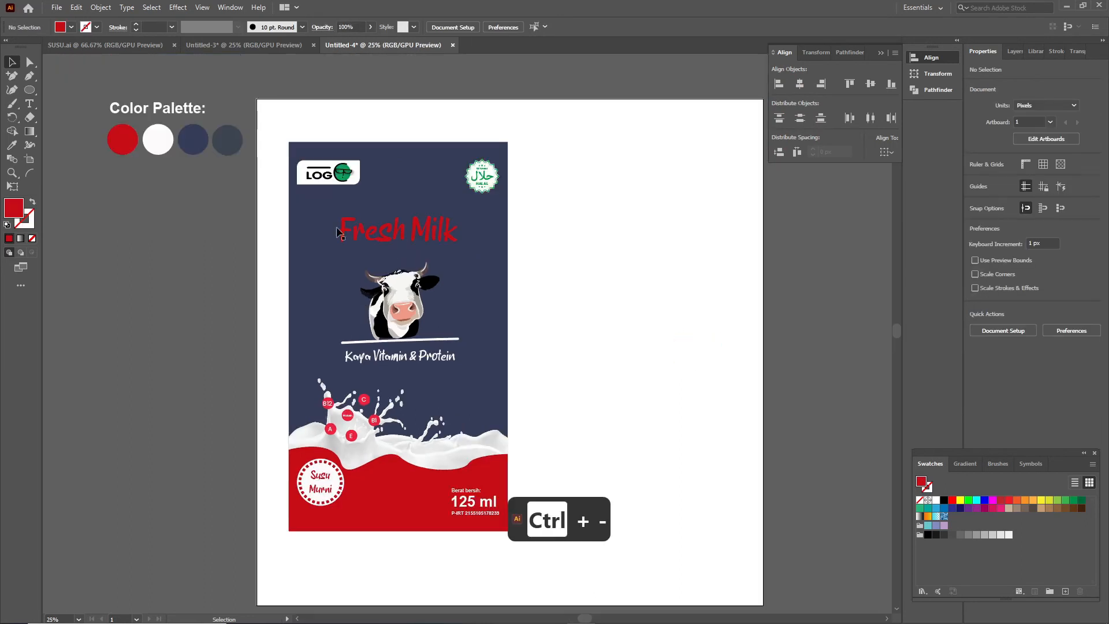
pyautogui.moveTo(276, 120); pyautogui.dragTo(525, 558)
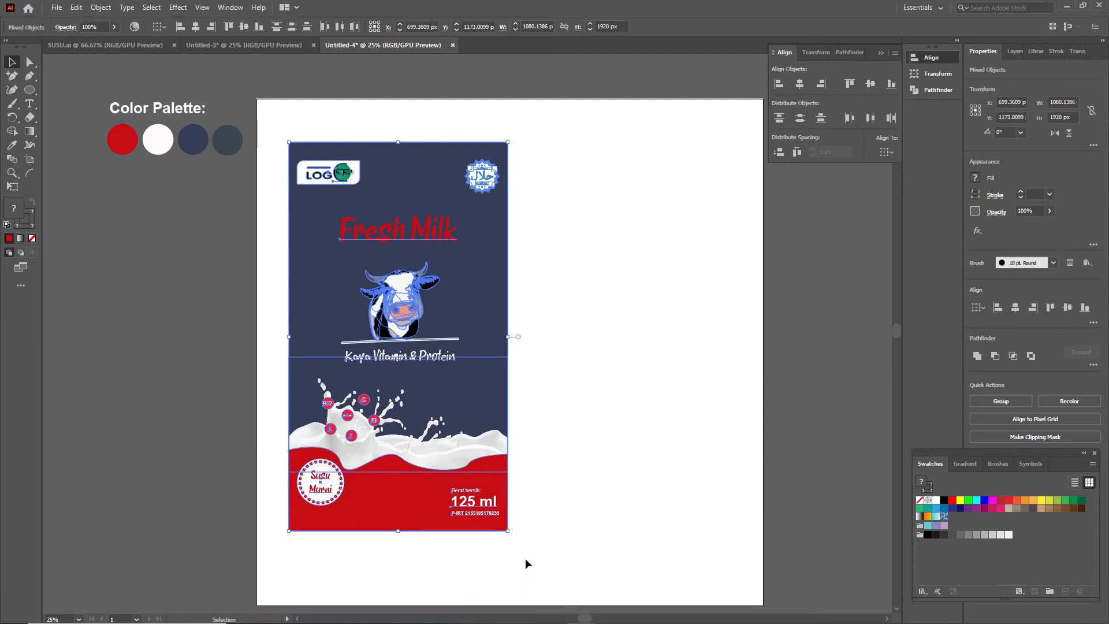
pyautogui.hotkey('ctrl', 'g')
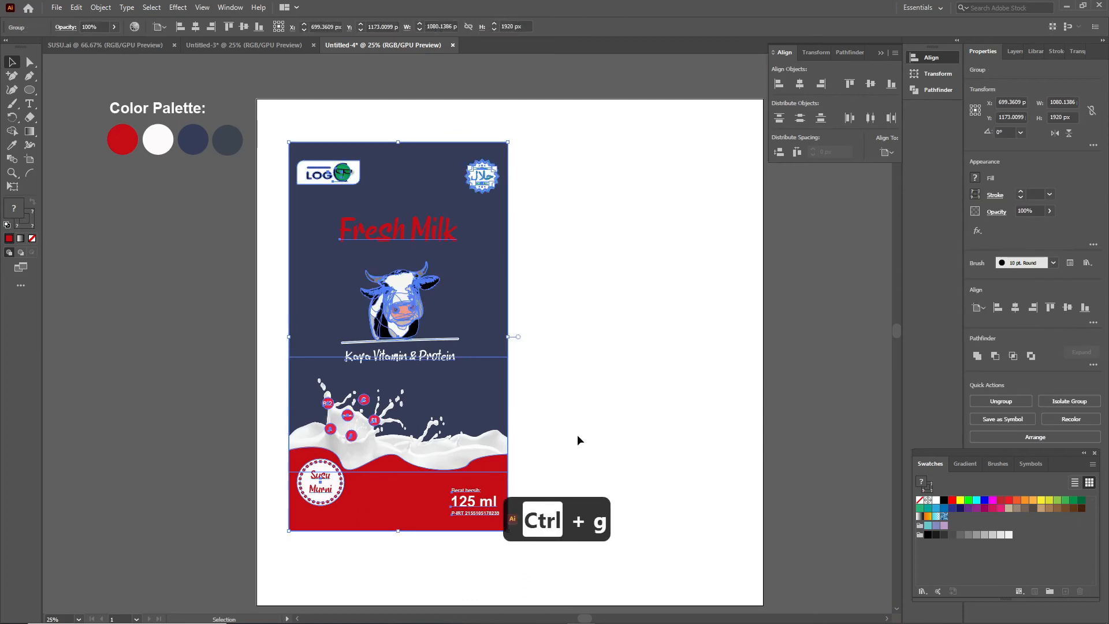
pyautogui.click(645, 379)
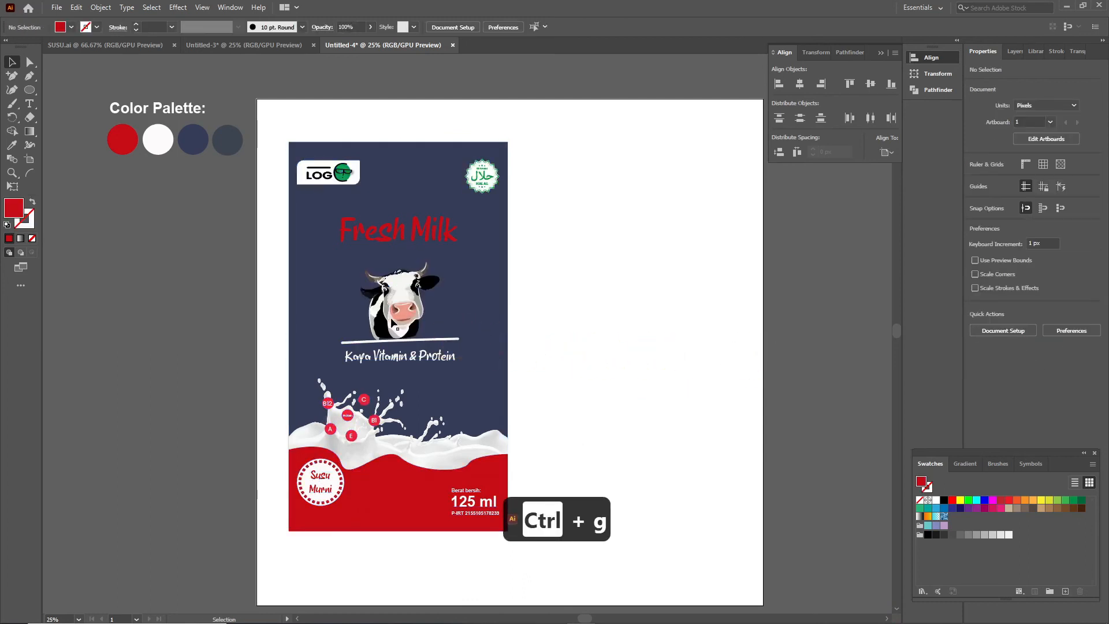
# Duplicate the grouped panel to the right of the original and shift the original slightly left to widen the gap
pyautogui.click(406, 333)
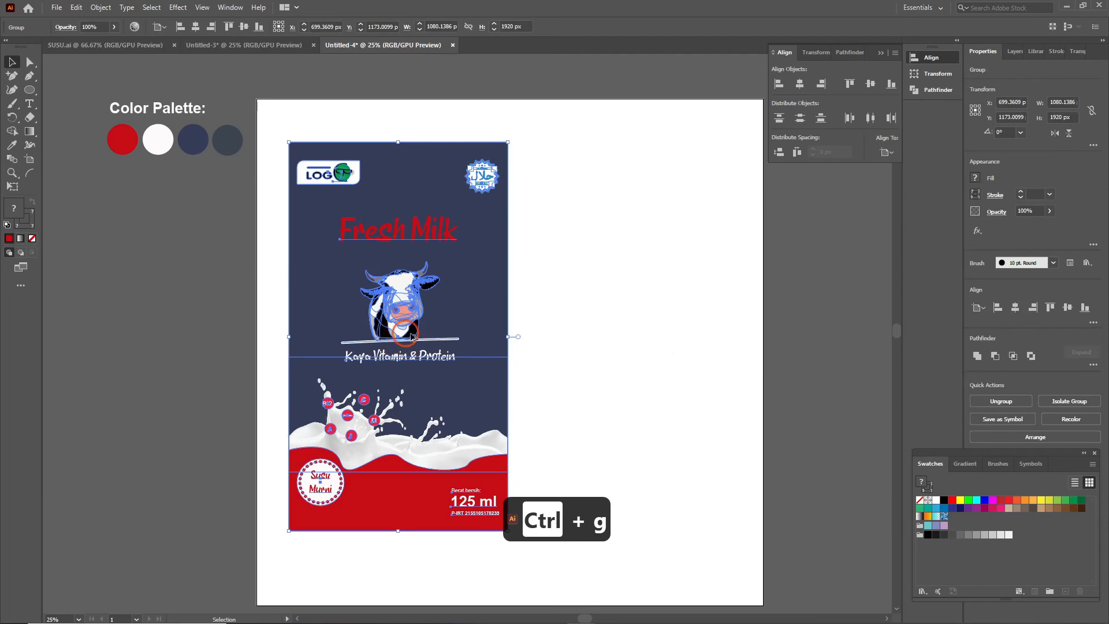
pyautogui.moveTo(412, 335); pyautogui.dragTo(643, 336)
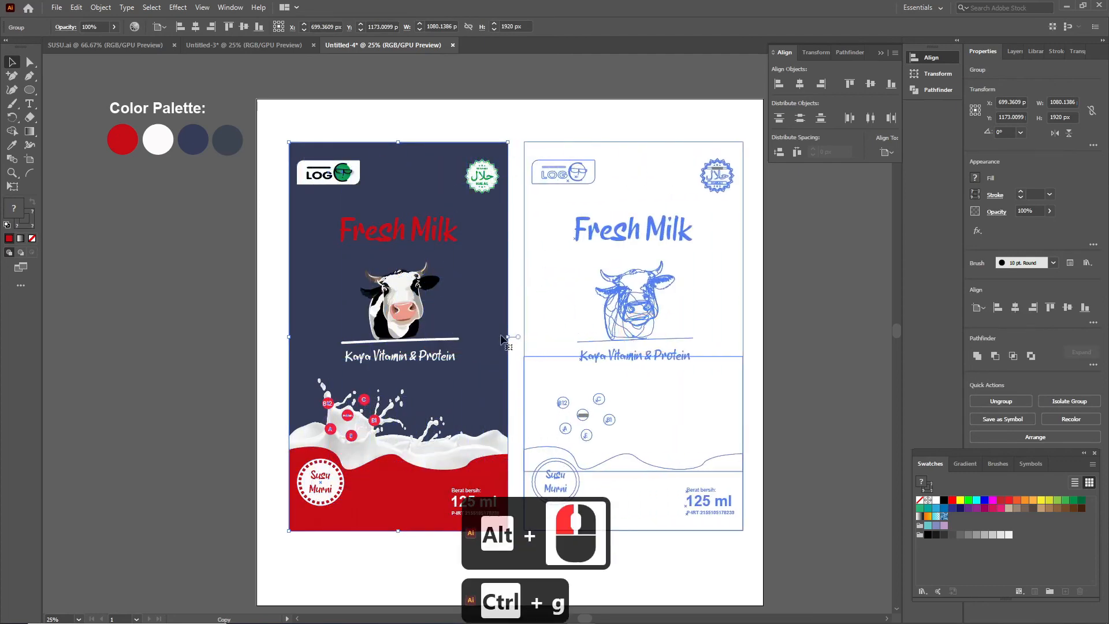
pyautogui.click(209, 345)
pyautogui.moveTo(459, 329); pyautogui.dragTo(435, 335)
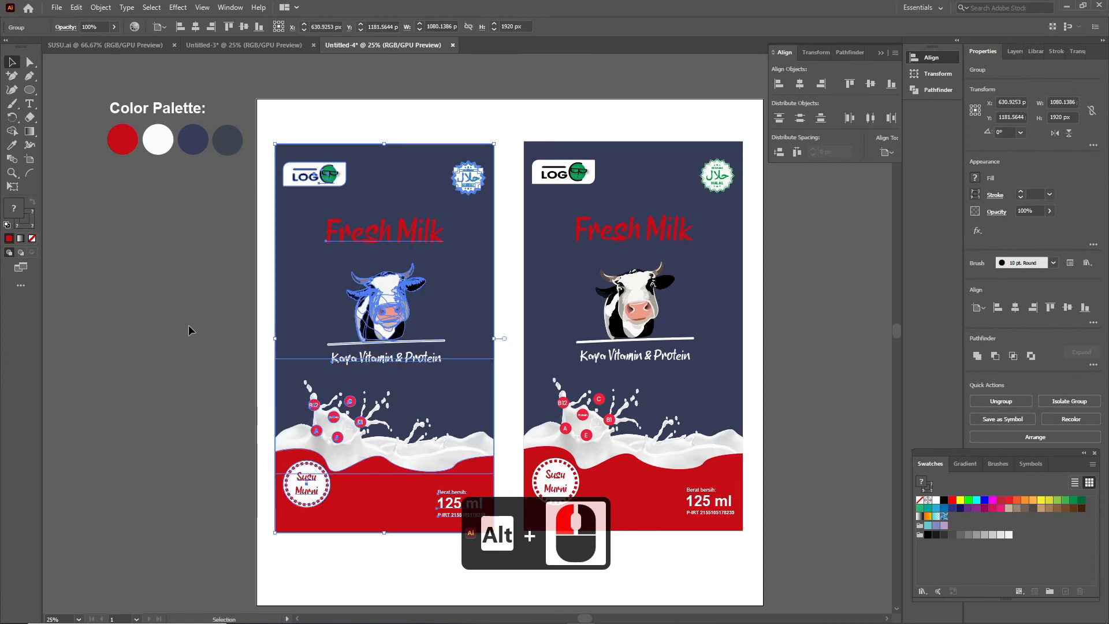
pyautogui.click(193, 329)
# Ungroup the duplicated packaging panel so its elements can be edited separately
pyautogui.rightClick(708, 405)
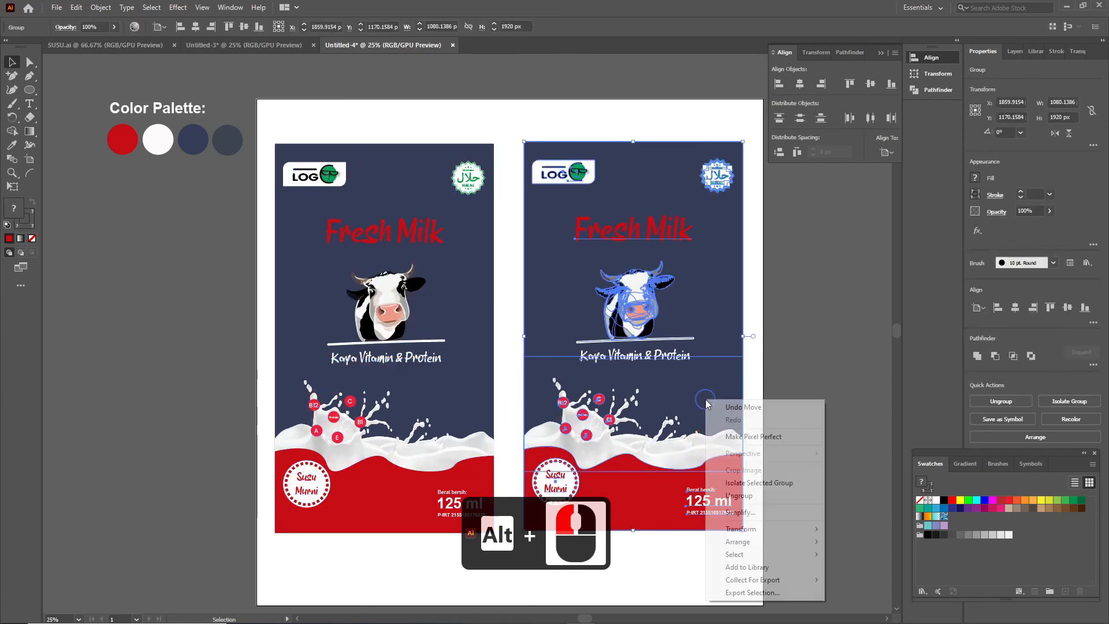
pyautogui.click(740, 495)
pyautogui.click(799, 349)
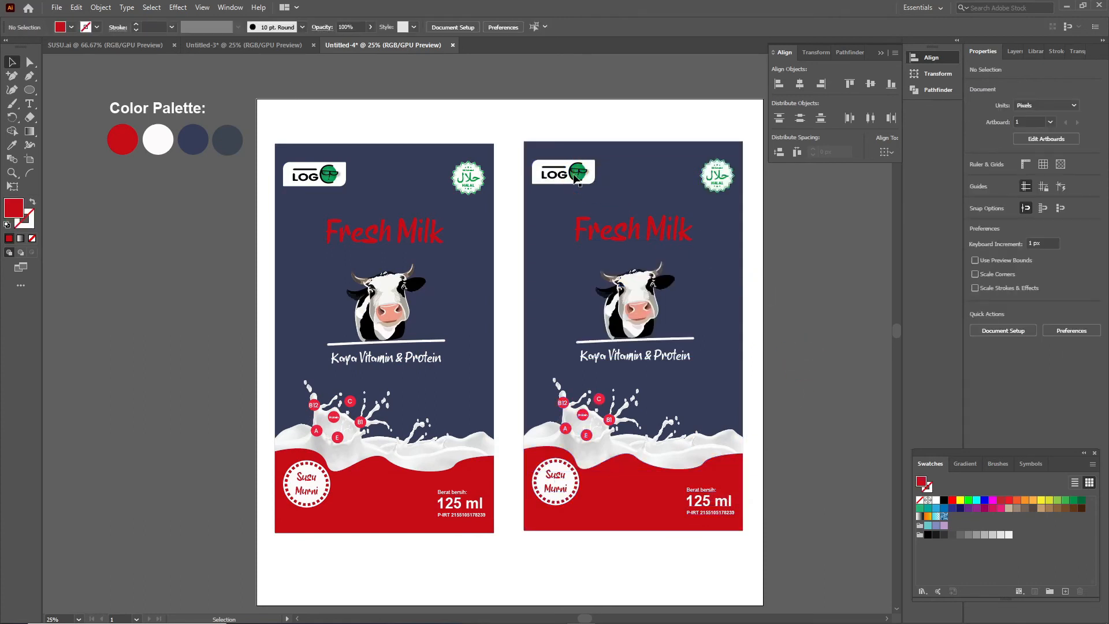
# Delete the cow with its tagline, the "Fresh Milk" title, the "Susu Murni" badge and the net weight text from the duplicated panel
pyautogui.click(627, 306)
pyautogui.press('Delete')
pyautogui.click(667, 234)
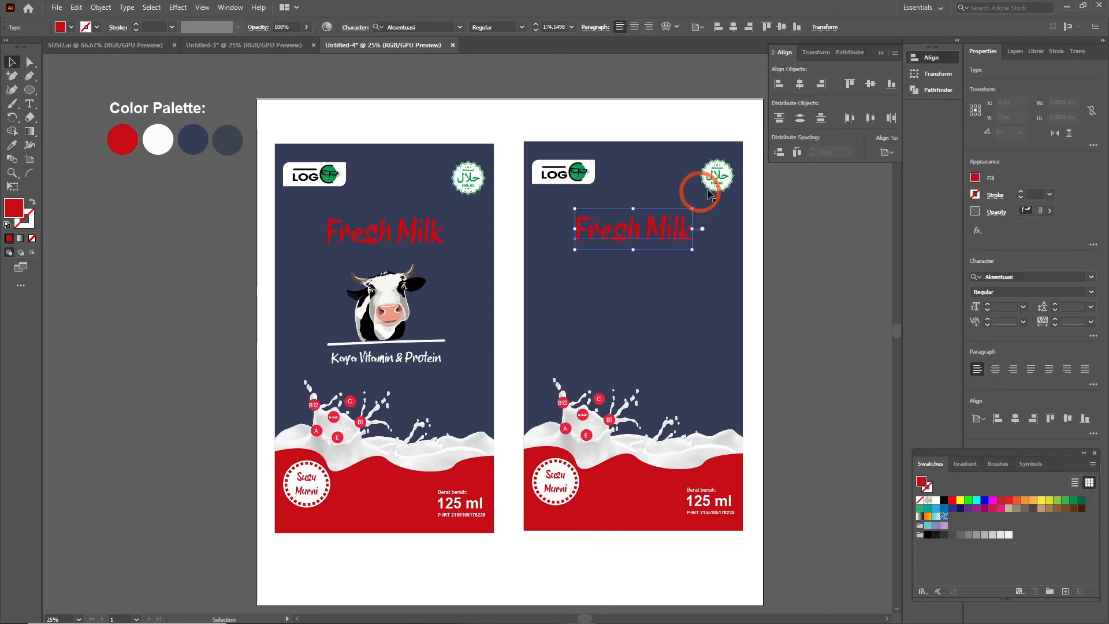
pyautogui.press('Delete')
pyautogui.click(566, 486)
pyautogui.press('Delete')
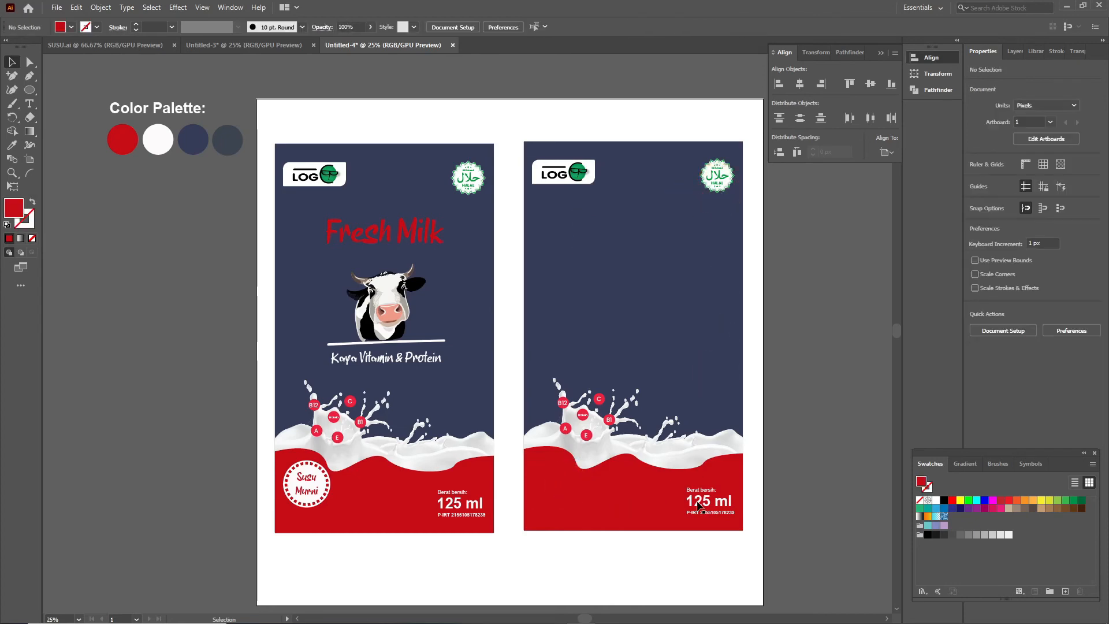
pyautogui.click(701, 498)
pyautogui.press('Delete')
# Copy the Nutrition Facts table from the Untitled-3 document and paste it onto the duplicated panel's blue area
pyautogui.click(257, 45)
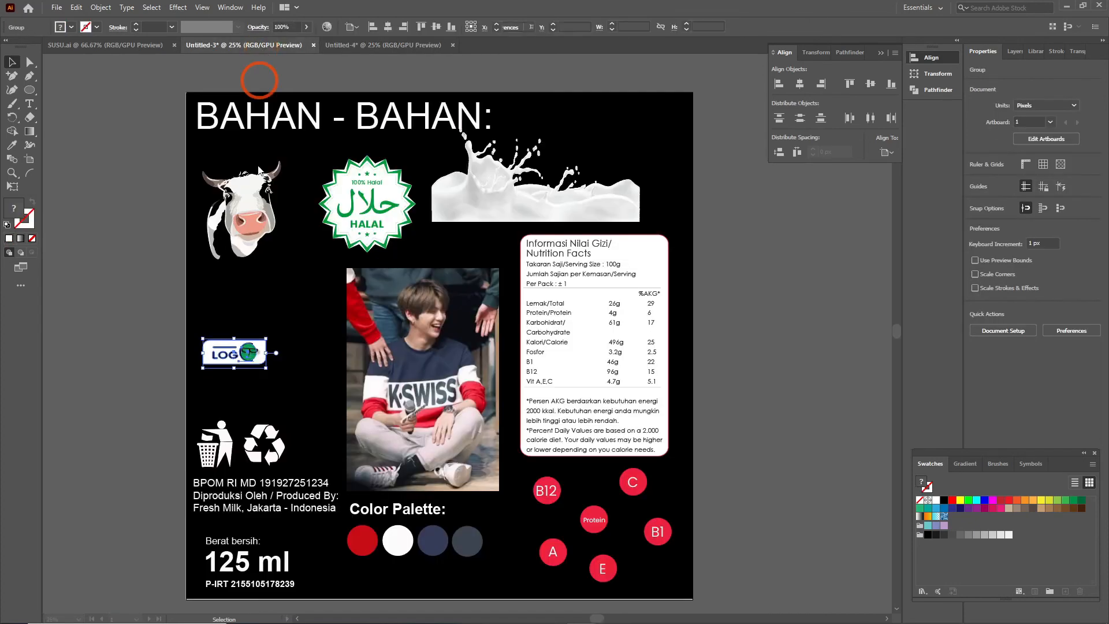
pyautogui.click(587, 383)
pyautogui.hotkey('ctrl', 'c')
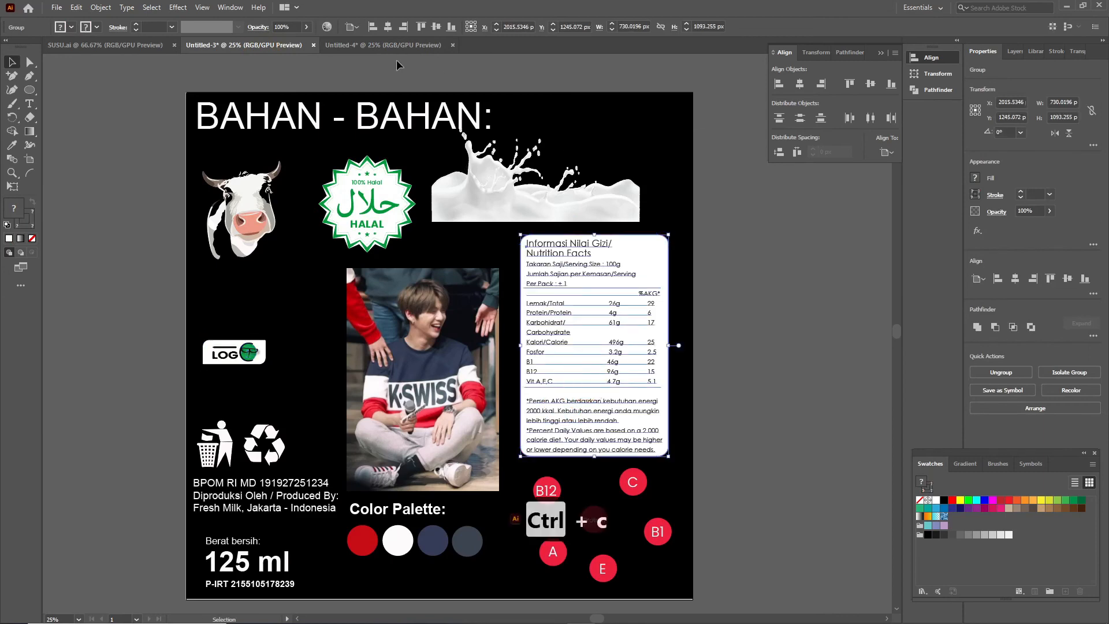
pyautogui.click(384, 45)
pyautogui.hotkey('ctrl', 'v')
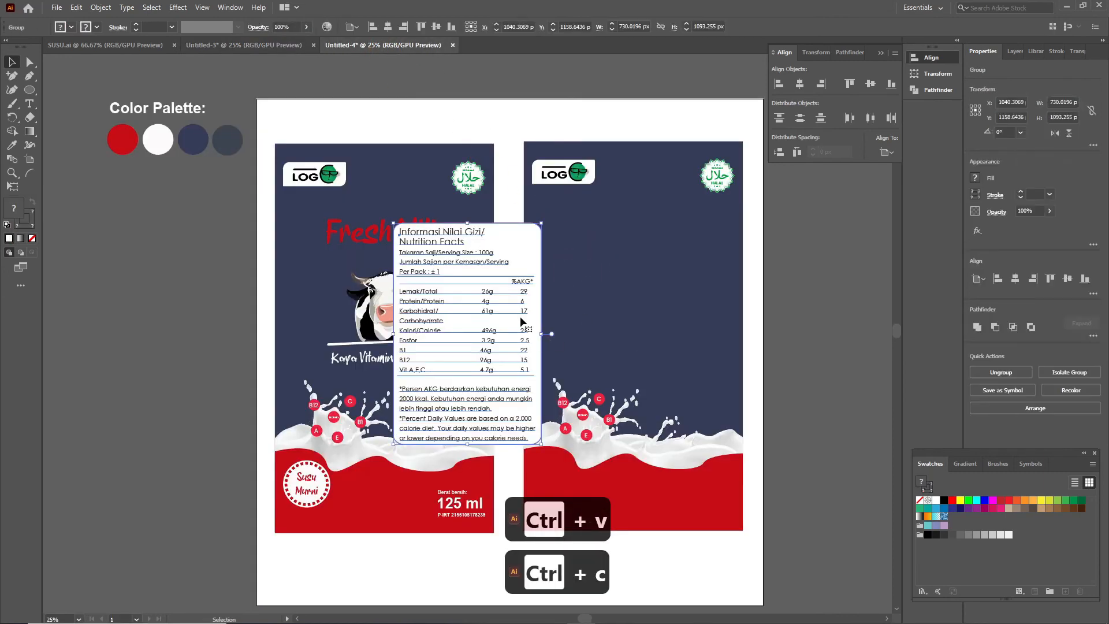
pyautogui.moveTo(478, 307); pyautogui.dragTo(649, 280)
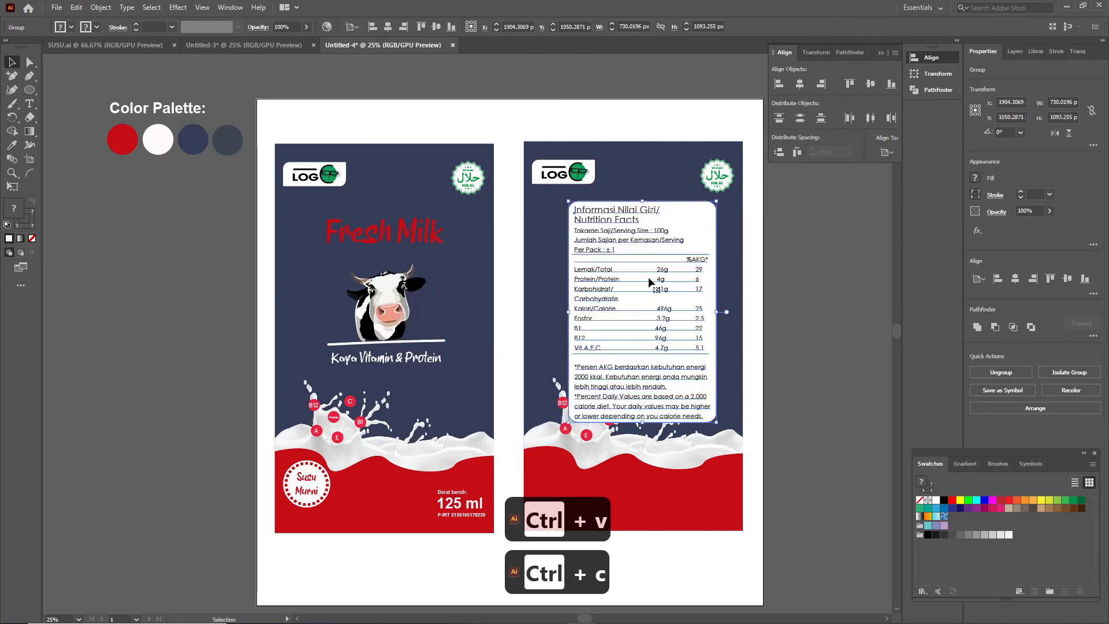
# Move the duplicated panel's logo down to the left side of its red area
pyautogui.click(563, 179)
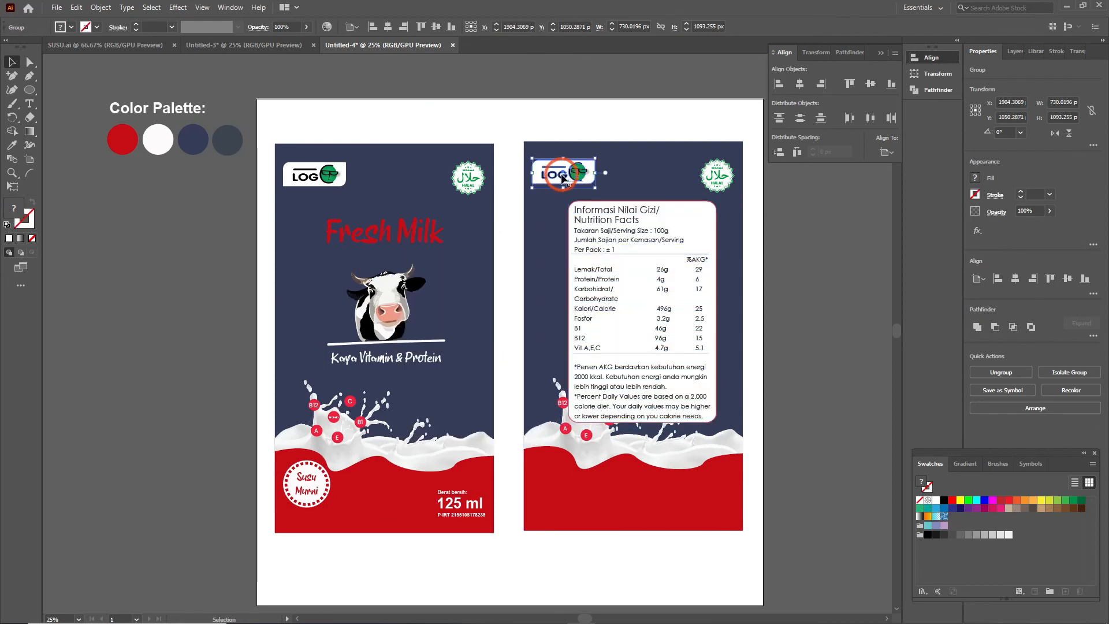
pyautogui.moveTo(563, 180); pyautogui.dragTo(567, 508)
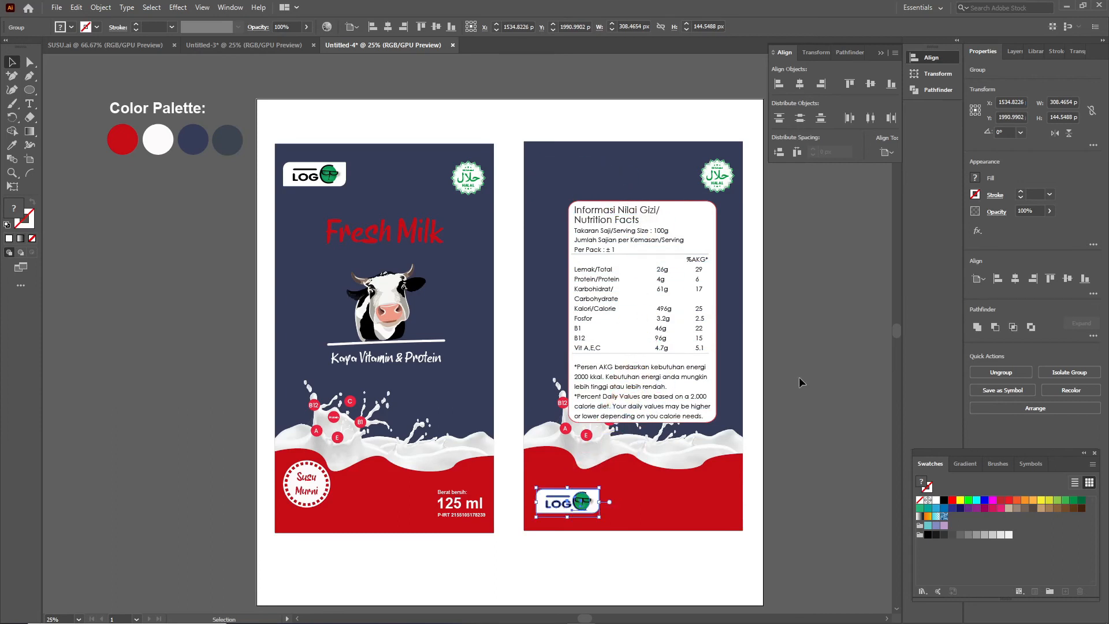
pyautogui.click(800, 377)
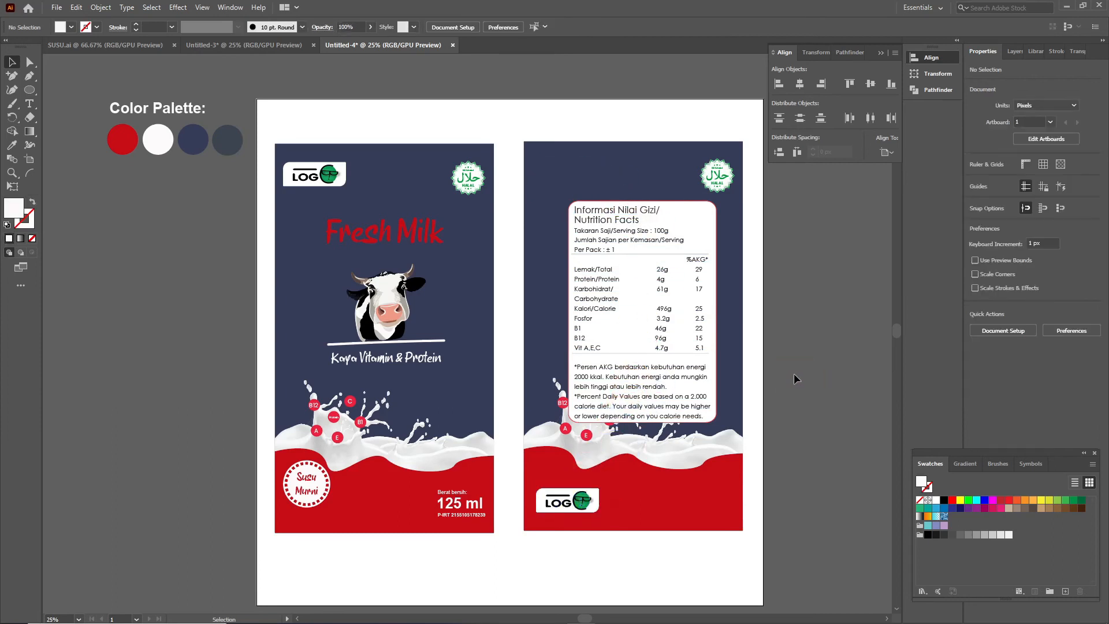
# Move the Nutrition Facts table up and slightly left, and delete the Halal seal from the duplicated panel
pyautogui.click(620, 284)
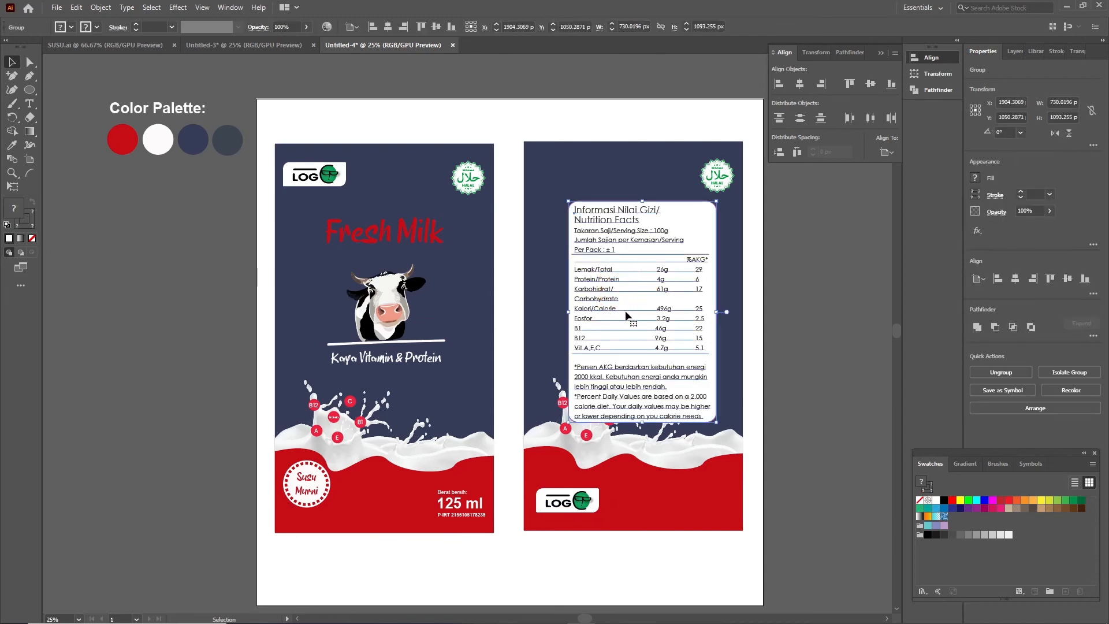
pyautogui.moveTo(625, 310); pyautogui.dragTo(618, 287)
pyautogui.click(723, 178)
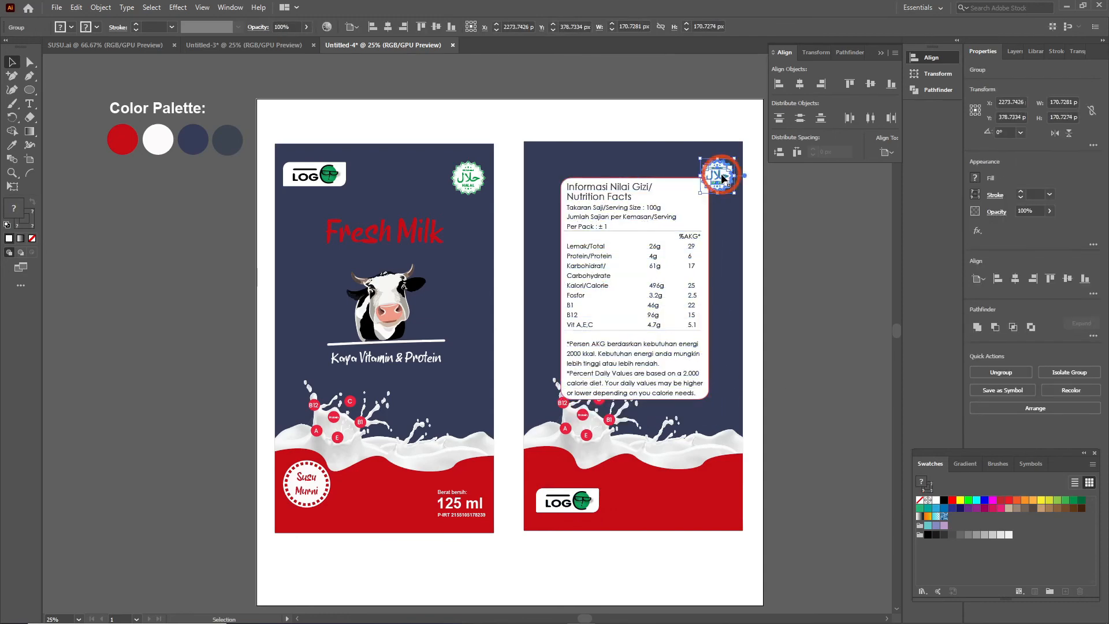
pyautogui.press('Delete')
# Scale the Nutrition Facts table to about 752 px wide and nudge it up near the duplicated panel's top edge
pyautogui.click(658, 276)
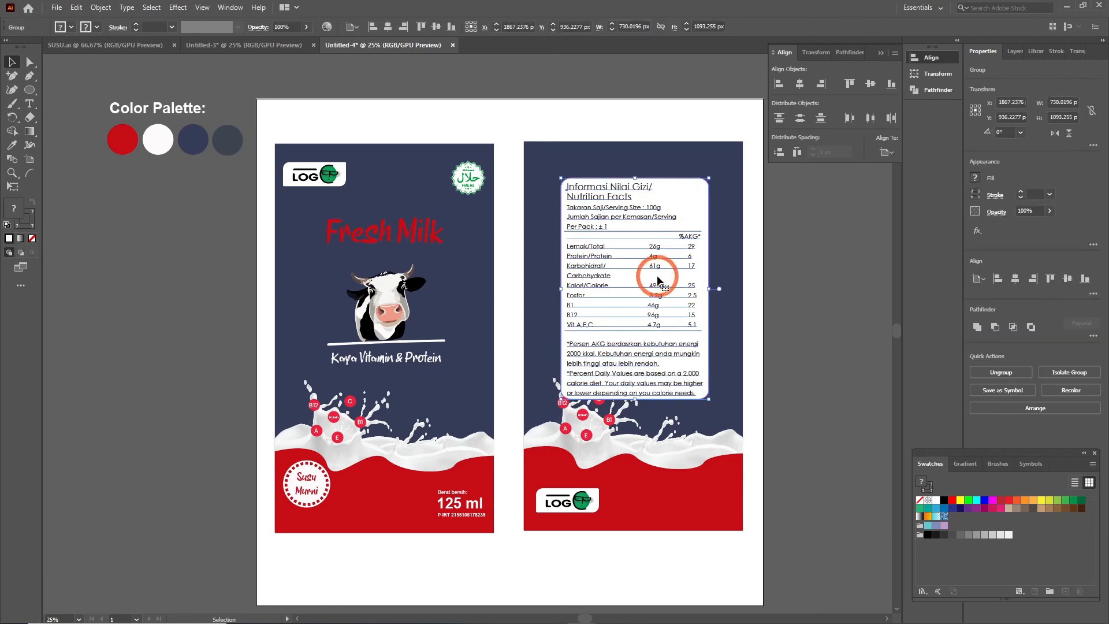
pyautogui.moveTo(710, 399); pyautogui.dragTo(719, 408)
pyautogui.click(664, 266)
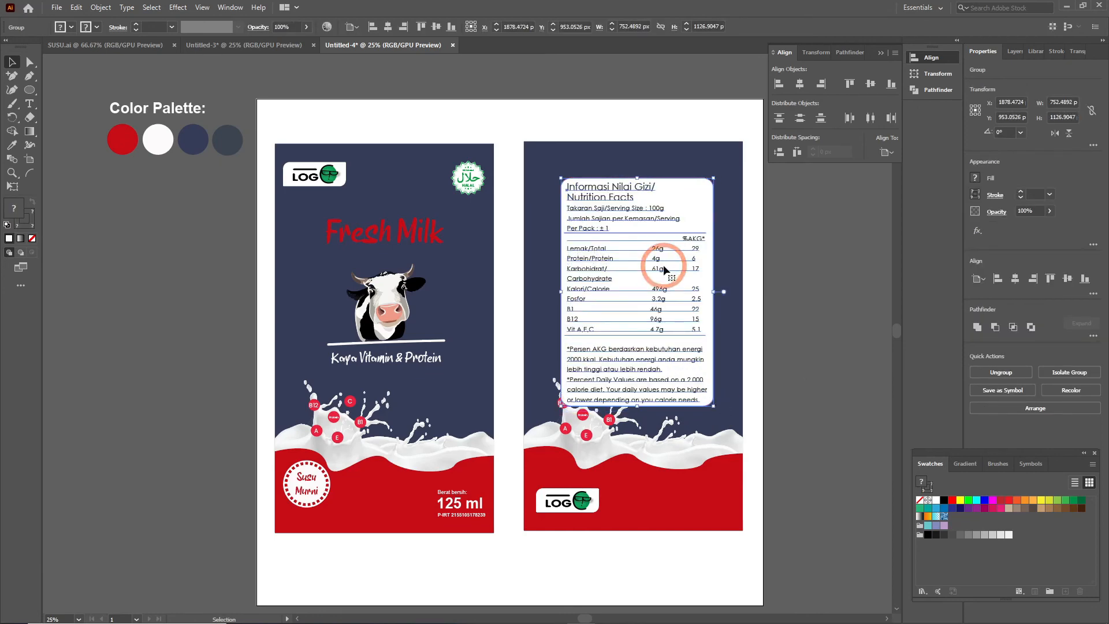
pyautogui.press('Up')
pyautogui.press('Up')
pyautogui.press('Up')
pyautogui.press('Up')
pyautogui.press('Up')
pyautogui.press('Up')
pyautogui.press('Up')
pyautogui.press('Up')
pyautogui.press('Up')
pyautogui.press('Up')
pyautogui.press('Up')
pyautogui.press('Up')
pyautogui.press('Up')
pyautogui.press('Up')
pyautogui.press('Up')
pyautogui.press('Up')
pyautogui.press('Up')
pyautogui.press('Up')
pyautogui.press('Up')
pyautogui.press('Up')
pyautogui.press('Up')
pyautogui.press('Up')
pyautogui.press('Up')
pyautogui.press('Up')
pyautogui.press('Up')
pyautogui.press('Up')
pyautogui.press('Up')
pyautogui.press('Up')
pyautogui.press('Up')
pyautogui.press('Up')
pyautogui.press('Up')
pyautogui.press('Up')
pyautogui.press('Up')
pyautogui.press('Up')
pyautogui.press('Up')
pyautogui.press('Up')
pyautogui.press('Up')
pyautogui.press('Up')
pyautogui.press('Up')
pyautogui.press('Up')
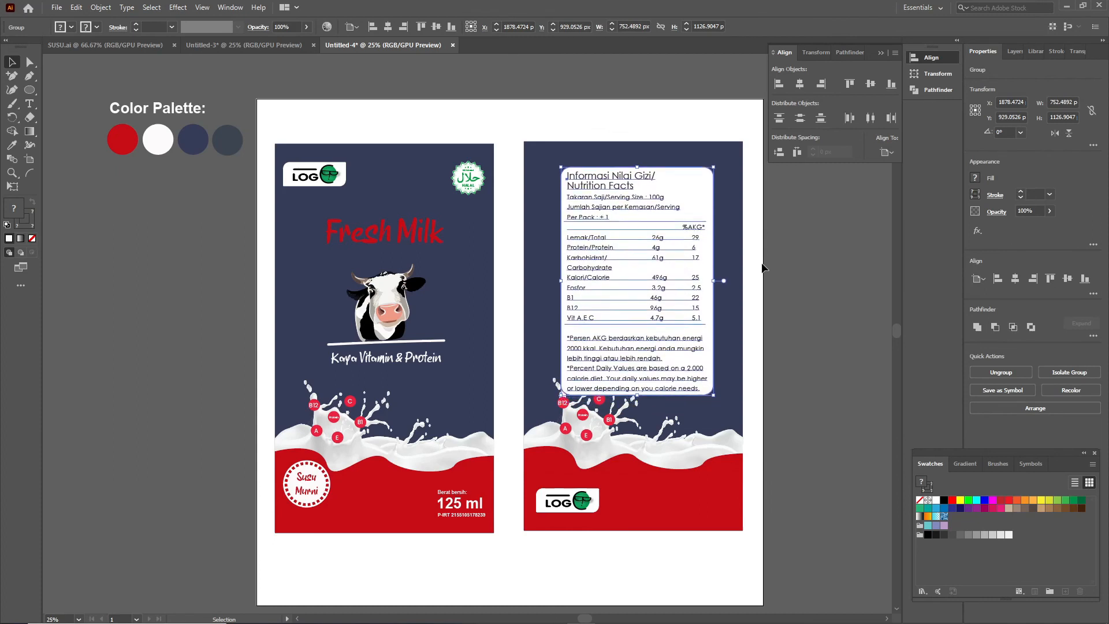
pyautogui.press('Down')
pyautogui.press('Down')
pyautogui.press('Down')
pyautogui.press('Down')
pyautogui.press('Down')
pyautogui.press('Down')
pyautogui.press('Down')
pyautogui.press('Down')
pyautogui.press('Down')
pyautogui.press('Down')
pyautogui.press('Down')
pyautogui.press('Down')
pyautogui.press('Down')
pyautogui.press('Down')
pyautogui.press('Down')
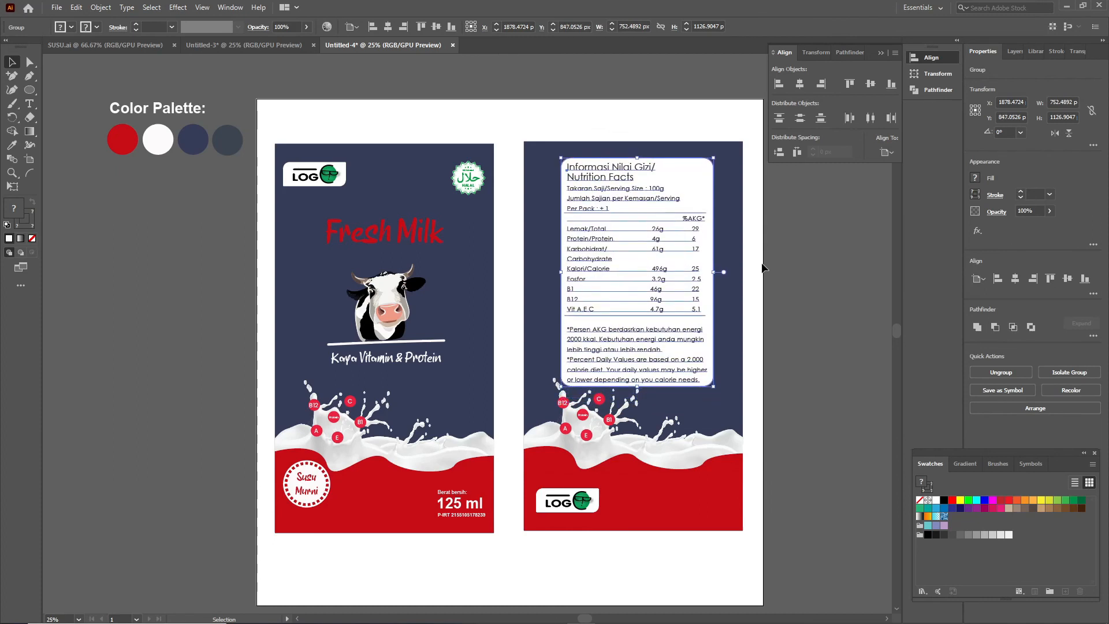
pyautogui.click(852, 257)
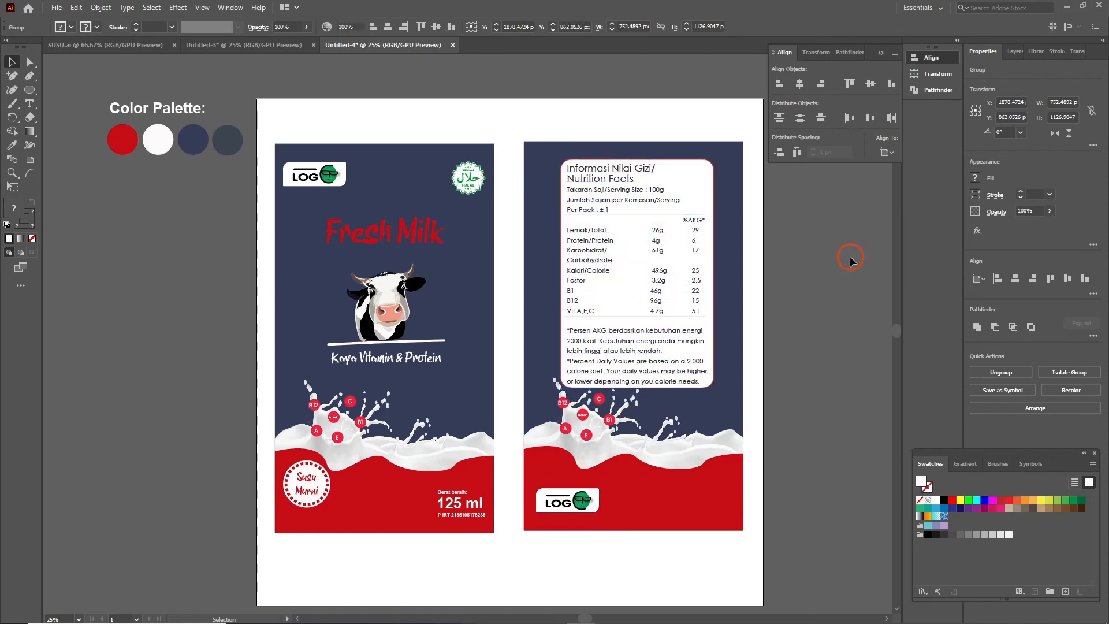
# Copy the disposal and recycling icons with the producer text from the Untitled-3 document and paste them into Untitled-4
pyautogui.click(186, 42)
pyautogui.click(221, 459)
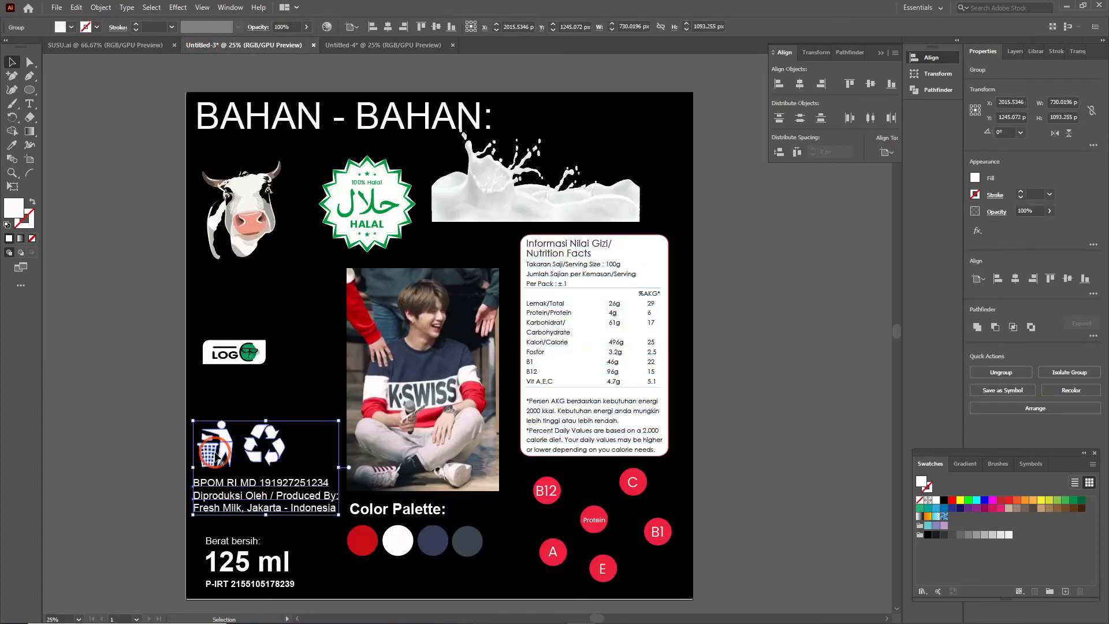
pyautogui.hotkey('ctrl', 'c')
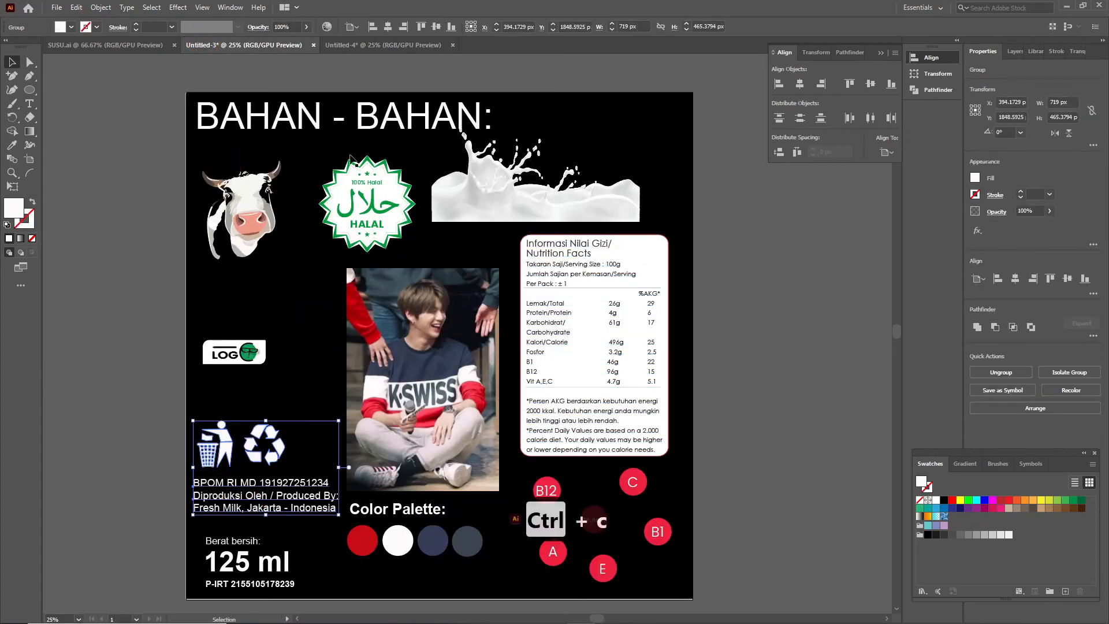
pyautogui.click(348, 47)
pyautogui.hotkey('ctrl', 'v')
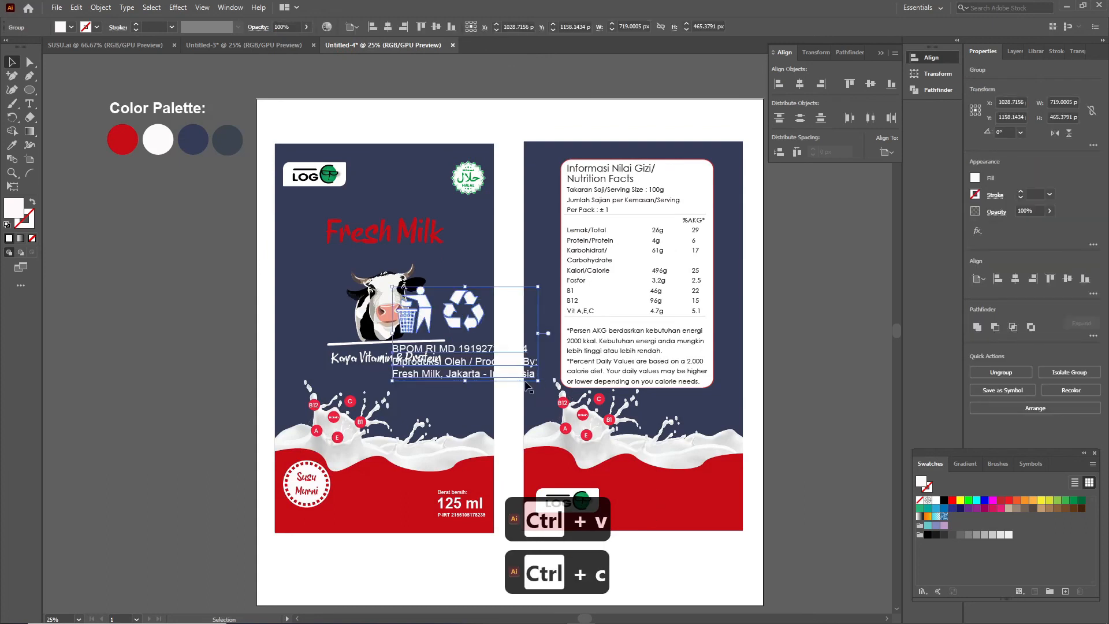
# Scale the recycling and producer text group to about 313 px wide and place it at the right side of the duplicated panel's red area
pyautogui.moveTo(537, 381); pyautogui.dragTo(486, 348)
pyautogui.moveTo(466, 292); pyautogui.dragTo(673, 481)
pyautogui.press('Left')
pyautogui.press('Left')
pyautogui.press('Left')
pyautogui.press('Left')
pyautogui.press('Left')
pyautogui.press('Left')
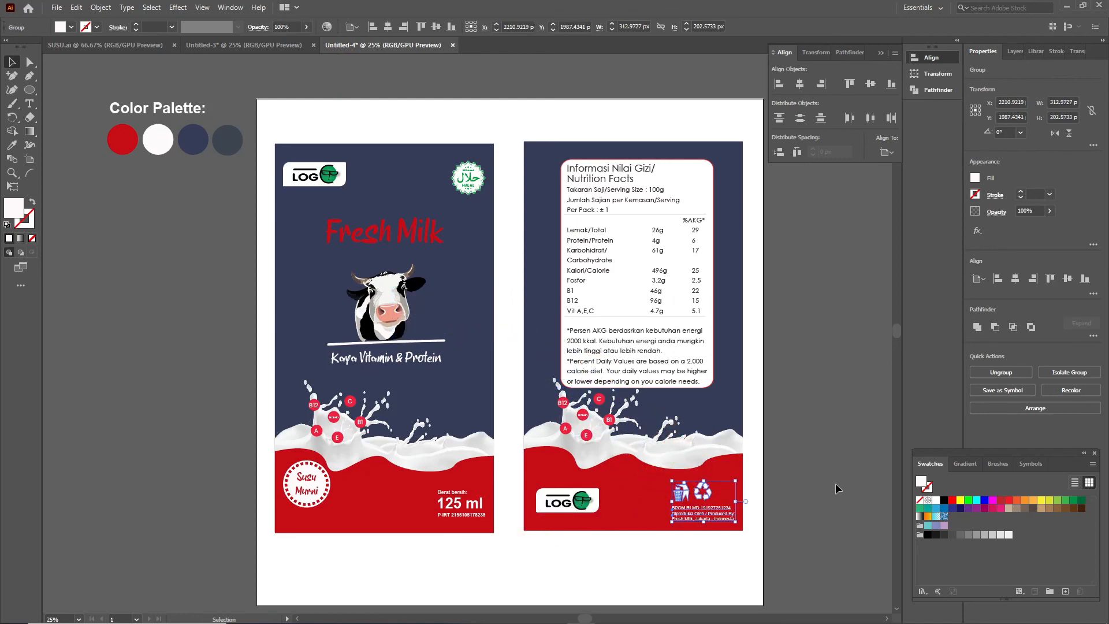
# Nudge the recycling and producer text group up 40 px and bottom-align it with the logo on the back panel
pyautogui.hotkey('shift', 'Up')
pyautogui.hotkey('shift', 'Up')
pyautogui.hotkey('shift', 'Up')
pyautogui.hotkey('shift', 'Up')
pyautogui.keyDown('shift'); pyautogui.click(581, 503); pyautogui.keyUp('shift')
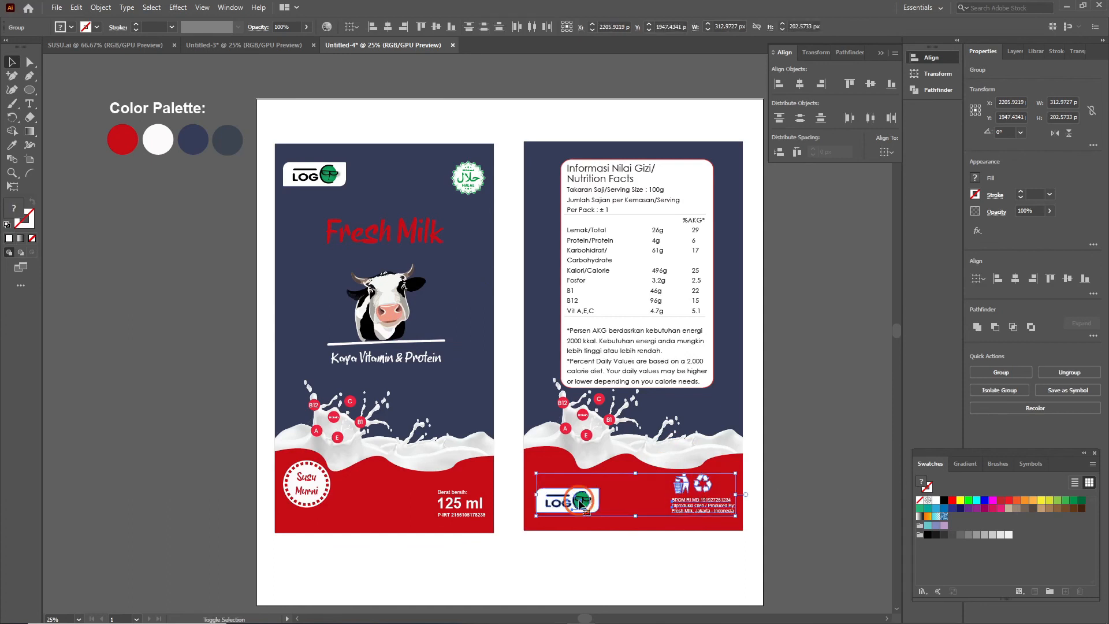
pyautogui.click(891, 86)
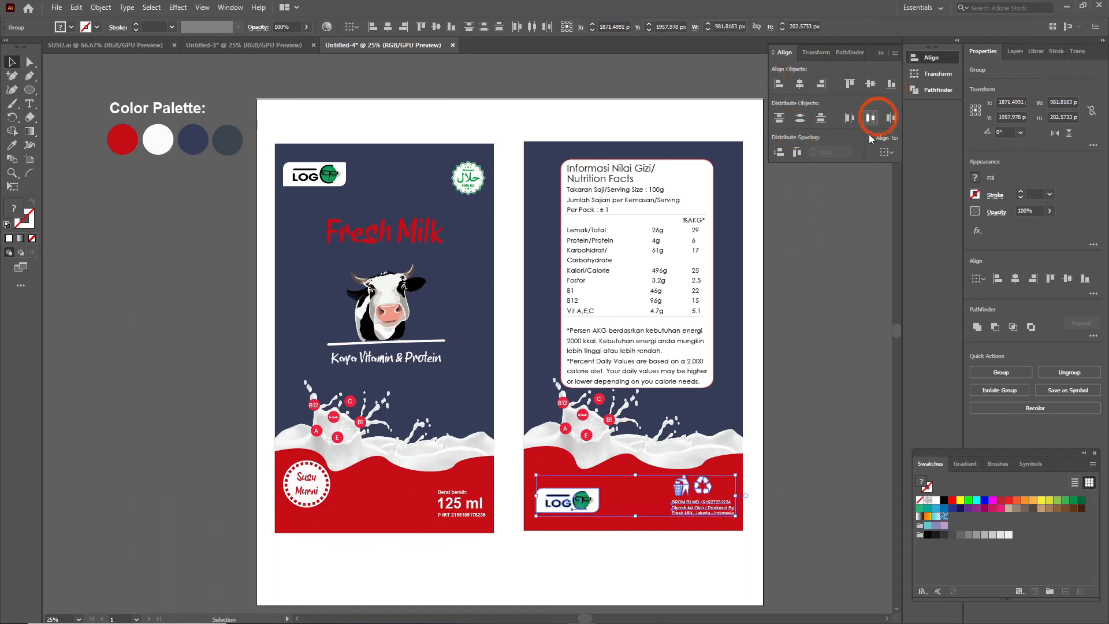
pyautogui.click(790, 408)
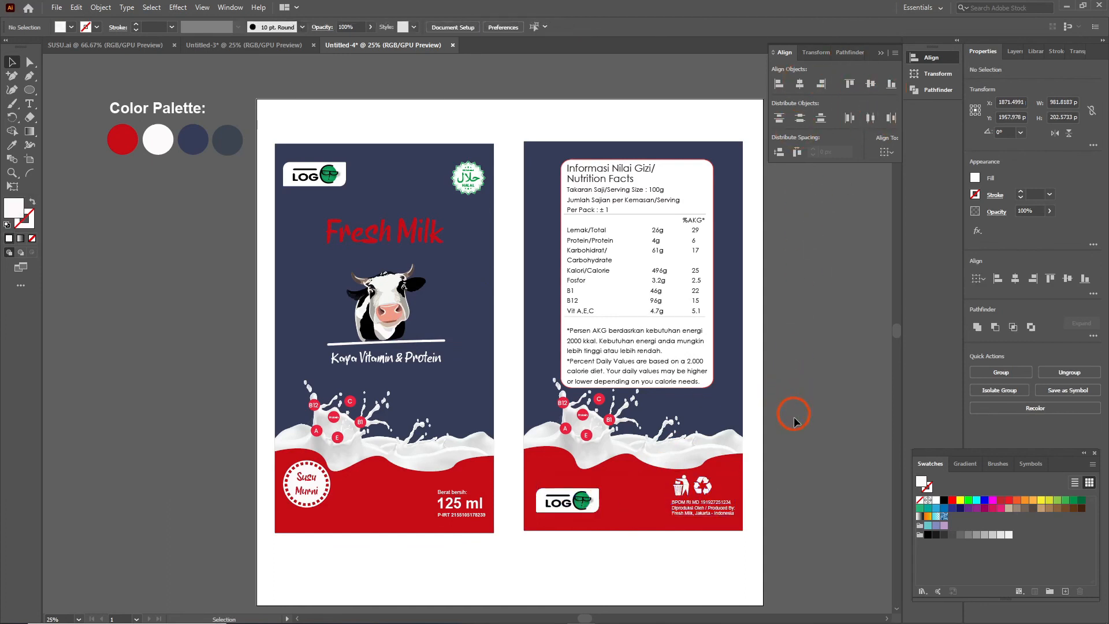
# Nudge the recycling and producer text group 8 px to the left, away from the back panel's right edge
pyautogui.click(587, 506)
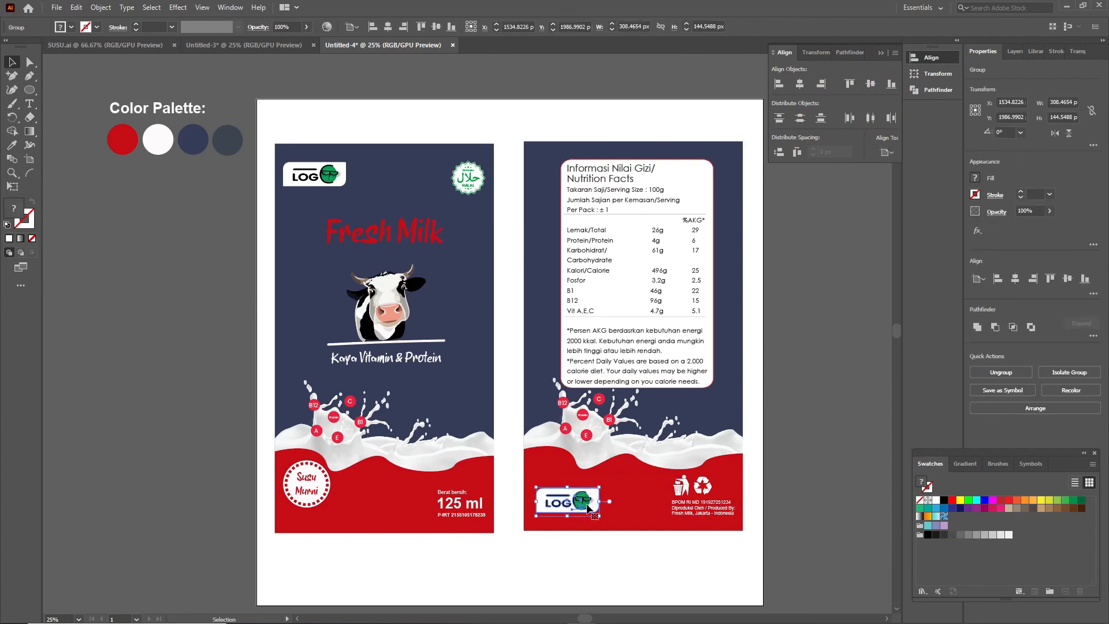
pyautogui.click(679, 504)
pyautogui.press('Left')
pyautogui.press('Left')
pyautogui.press('Left')
pyautogui.press('Left')
pyautogui.press('Left')
pyautogui.press('Left')
pyautogui.press('Left')
pyautogui.press('Left')
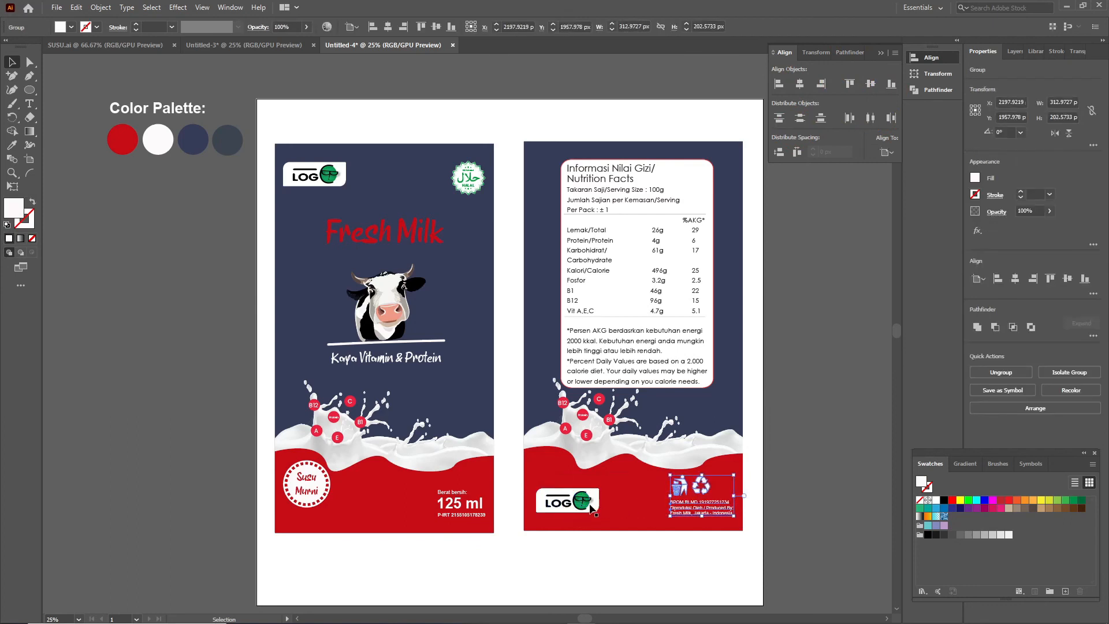
# Nudge the back panel's logo 10 px left and scale it down slightly, keeping its upper-left corner in place
pyautogui.click(590, 504)
pyautogui.press('Left')
pyautogui.press('Left')
pyautogui.press('Left')
pyautogui.press('Left')
pyautogui.press('Left')
pyautogui.press('Left')
pyautogui.press('Left')
pyautogui.press('Left')
pyautogui.press('Left')
pyautogui.press('Left')
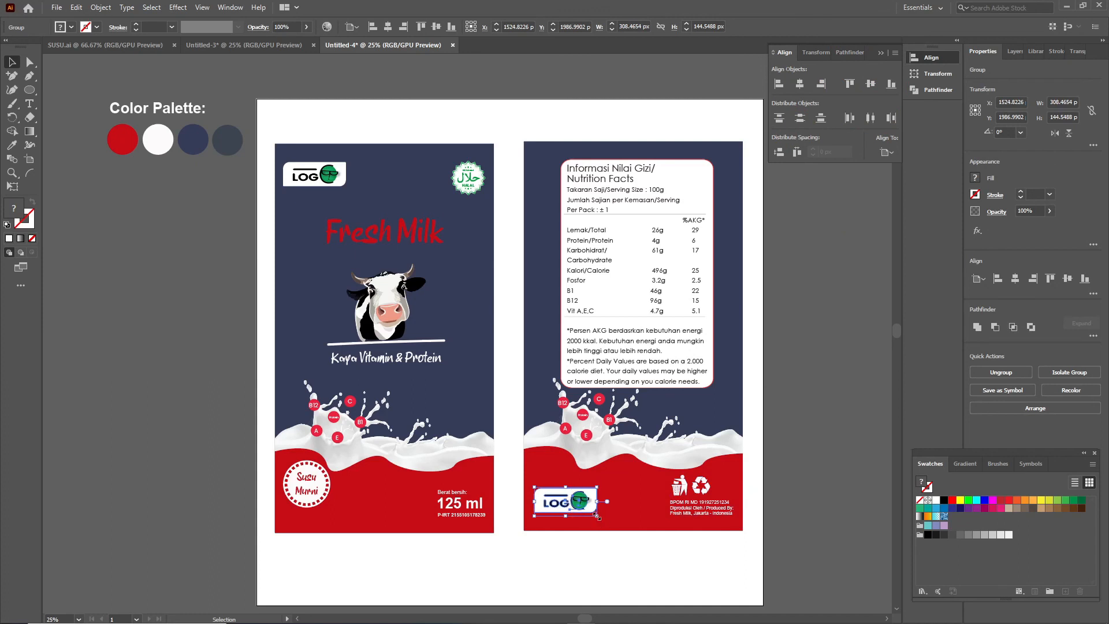
pyautogui.moveTo(596, 516); pyautogui.dragTo(588, 512)
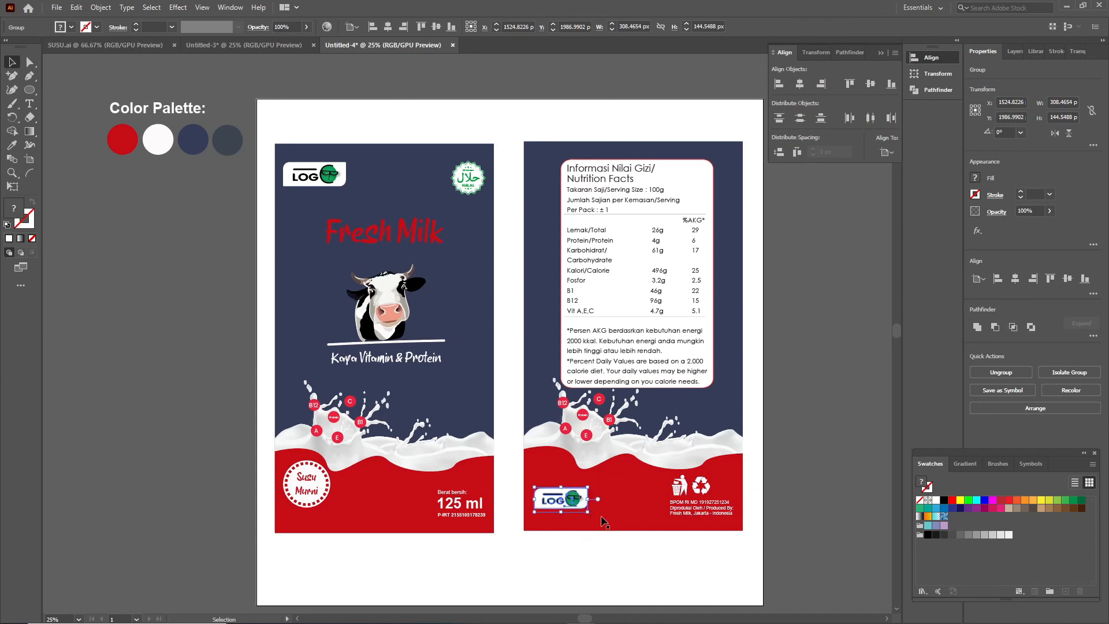
# Align the bottom edges of the reduced logo and the recycling and producer text group on the back panel
pyautogui.keyDown('shift'); pyautogui.click(671, 498); pyautogui.keyUp('shift')
pyautogui.click(817, 393)
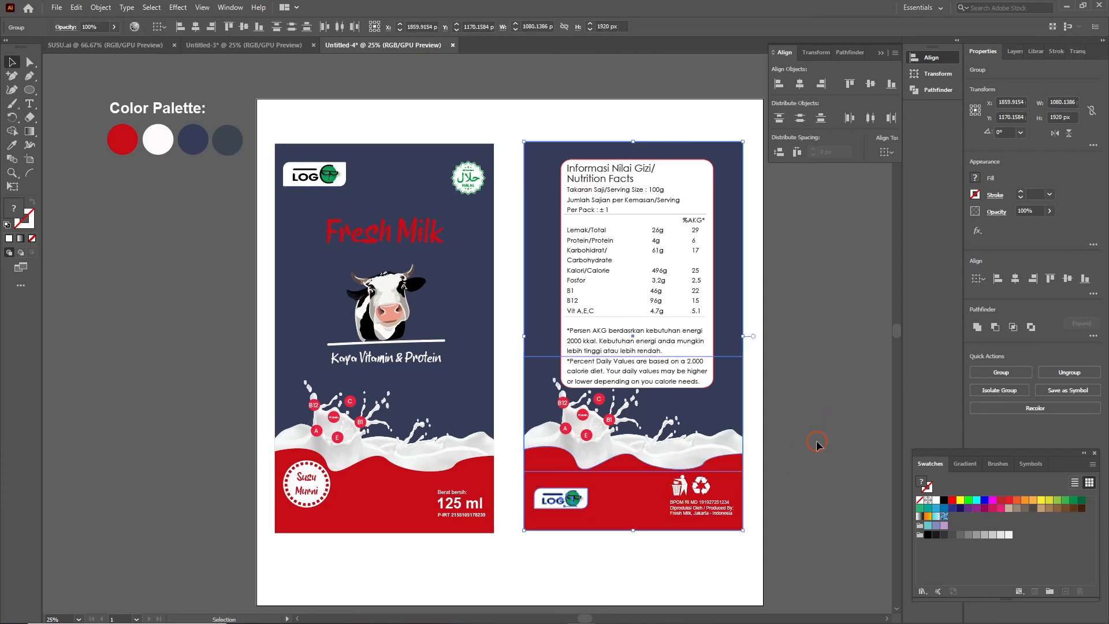
pyautogui.click(817, 444)
pyautogui.click(567, 505)
pyautogui.keyDown('shift'); pyautogui.click(688, 507); pyautogui.keyUp('shift')
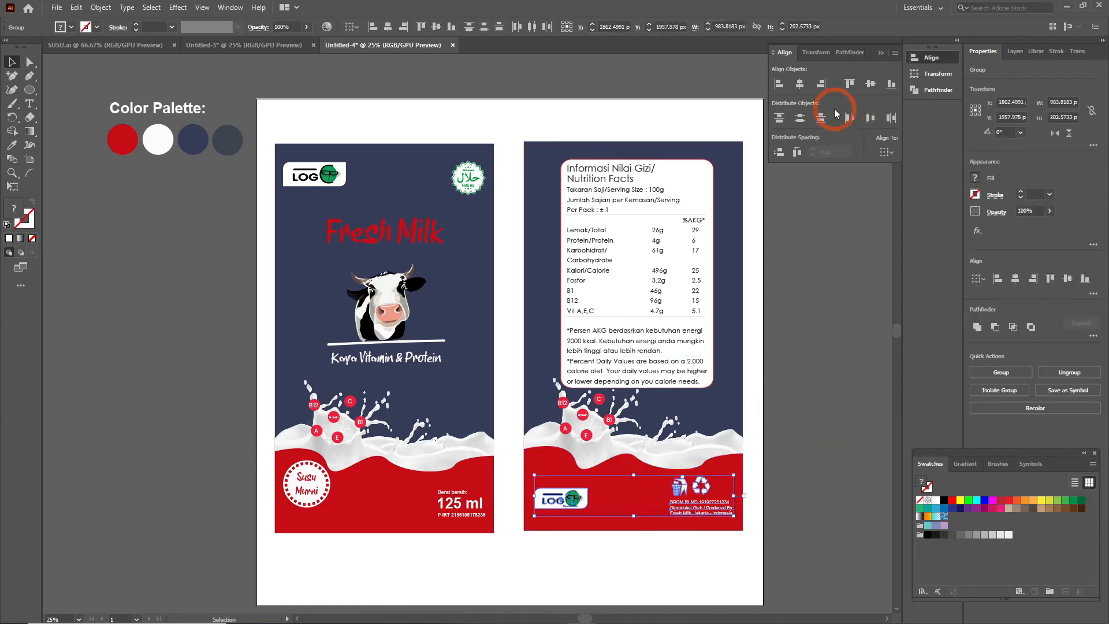
pyautogui.click(890, 85)
pyautogui.click(797, 404)
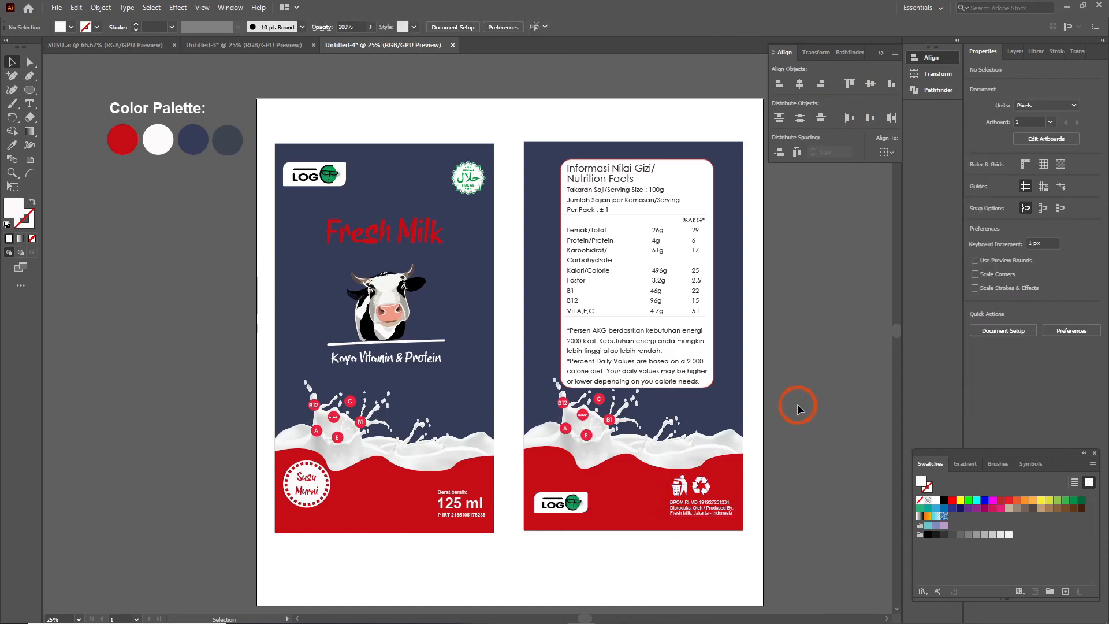